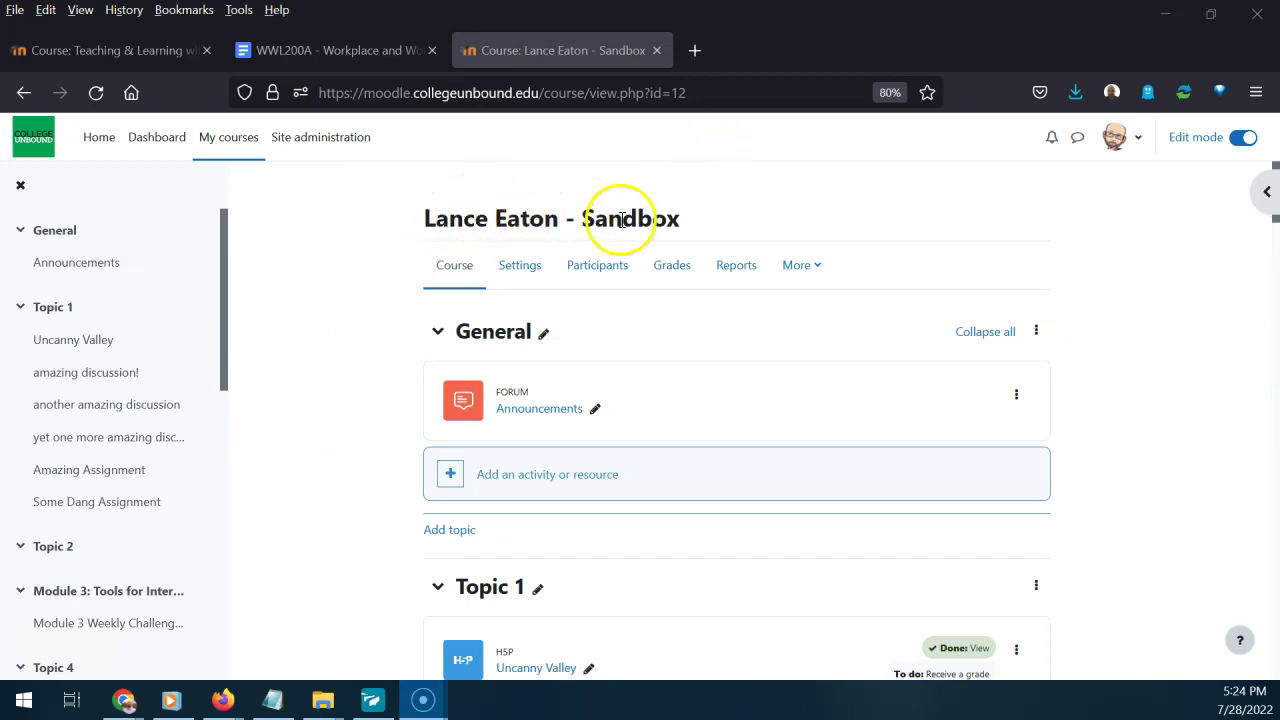
# Open the sandbox course's grades in the Grader report and look over the participants' grades table.
pyautogui.click(673, 266)
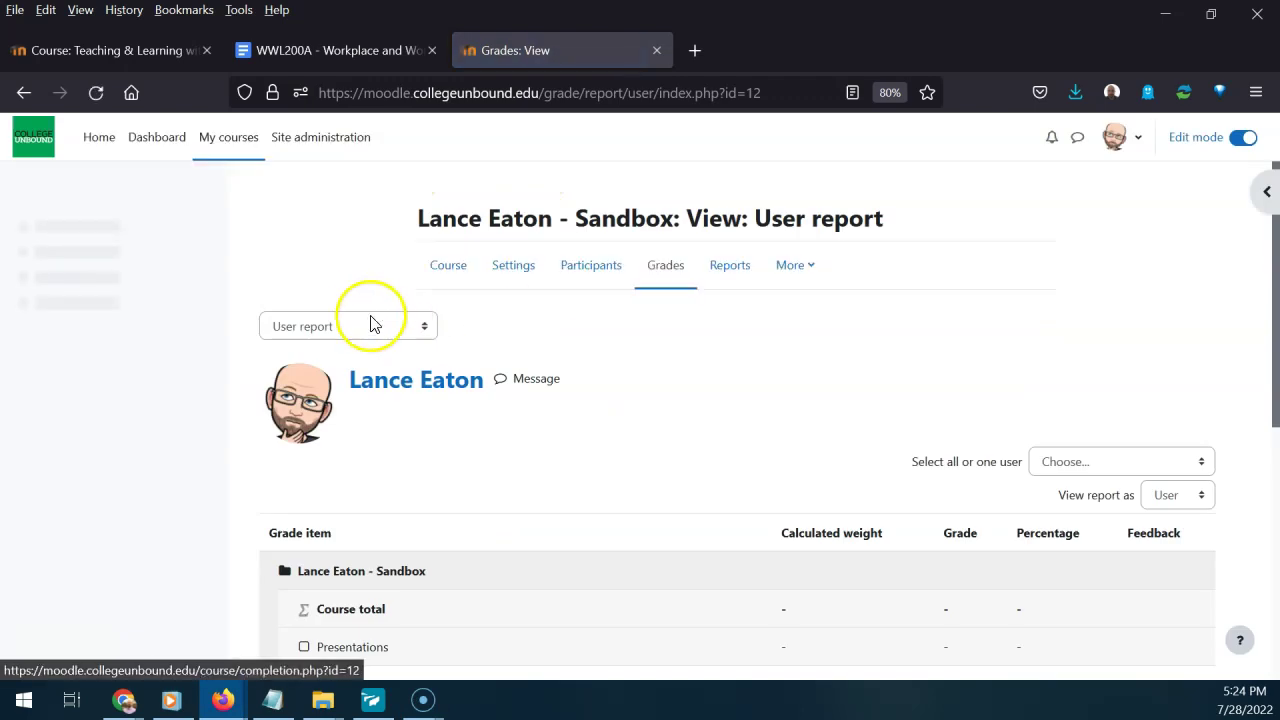
pyautogui.click(368, 322)
pyautogui.click(321, 380)
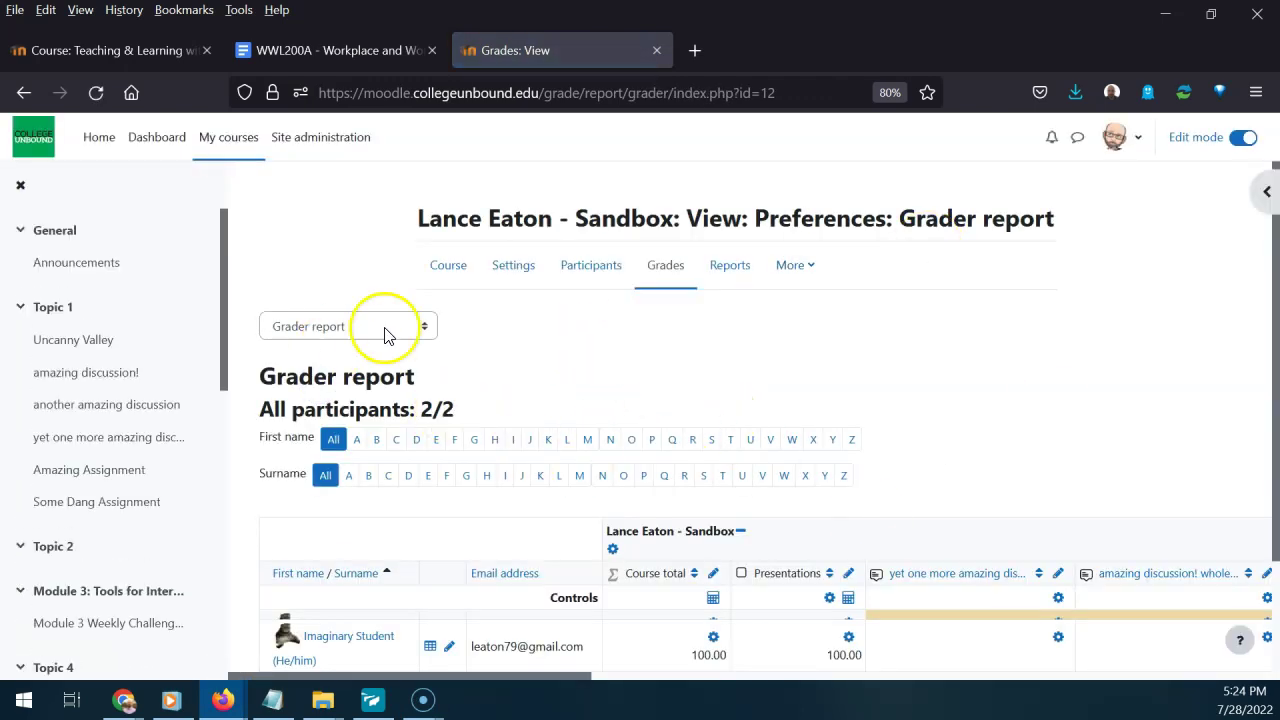
pyautogui.scroll(-2, 545, 357)
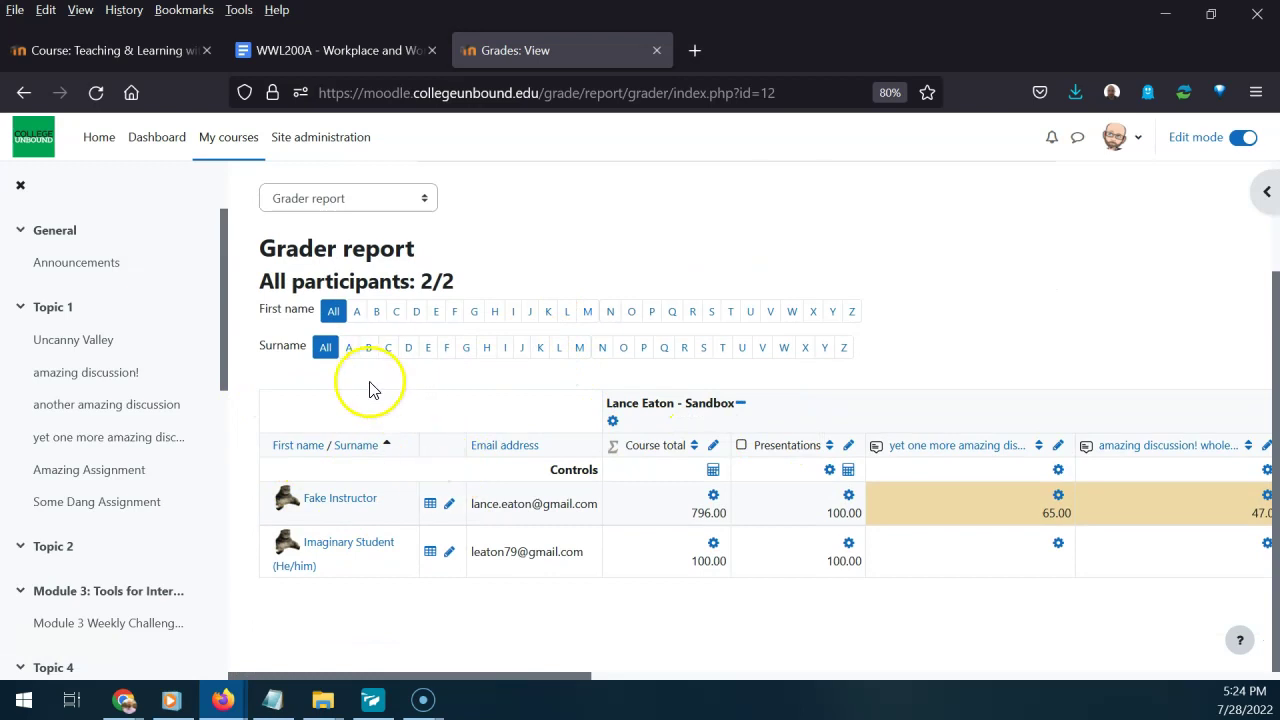
pyautogui.moveTo(516, 678)
pyautogui.mouseDown()
pyautogui.moveTo(716, 668)
pyautogui.moveTo(591, 657)
pyautogui.moveTo(680, 651)
pyautogui.moveTo(877, 669)
pyautogui.moveTo(1049, 646)
pyautogui.moveTo(1226, 658)
pyautogui.moveTo(857, 691)
pyautogui.moveTo(510, 683)
pyautogui.mouseUp()
pyautogui.moveTo(435, 670)
pyautogui.mouseDown()
pyautogui.moveTo(757, 649)
pyautogui.moveTo(451, 663)
pyautogui.mouseUp()
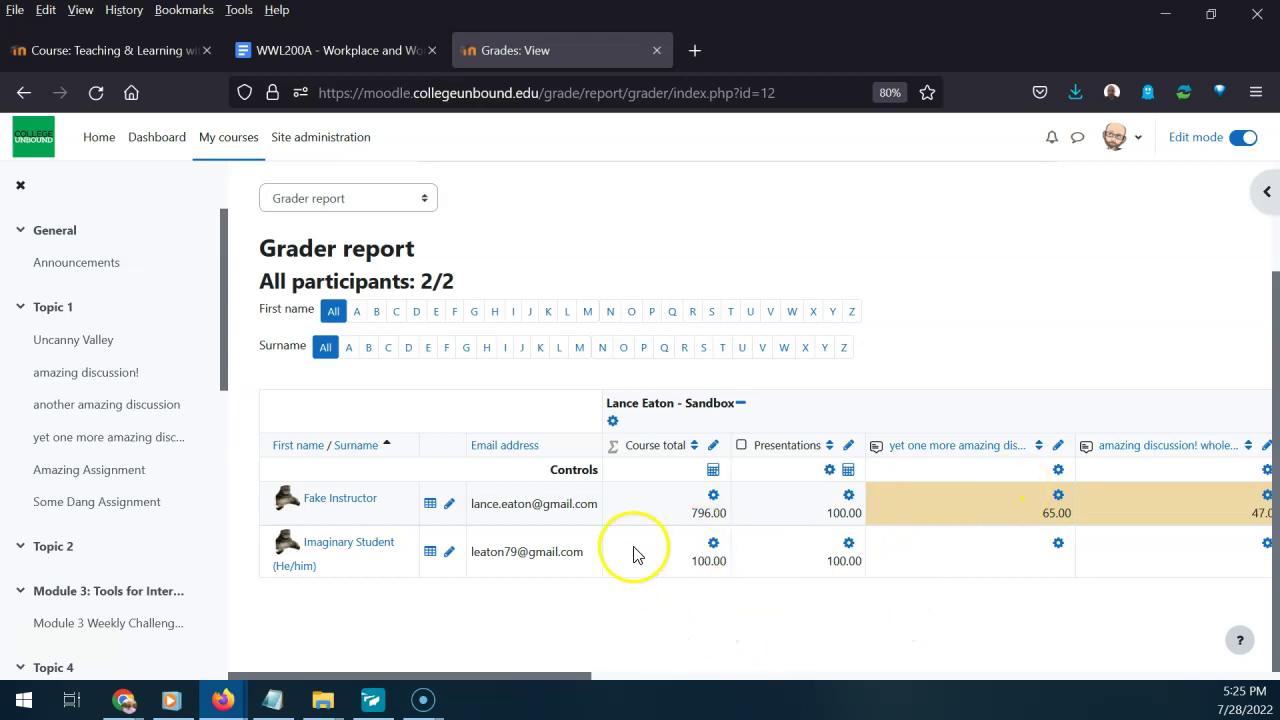
pyautogui.scroll(2, 580, 594)
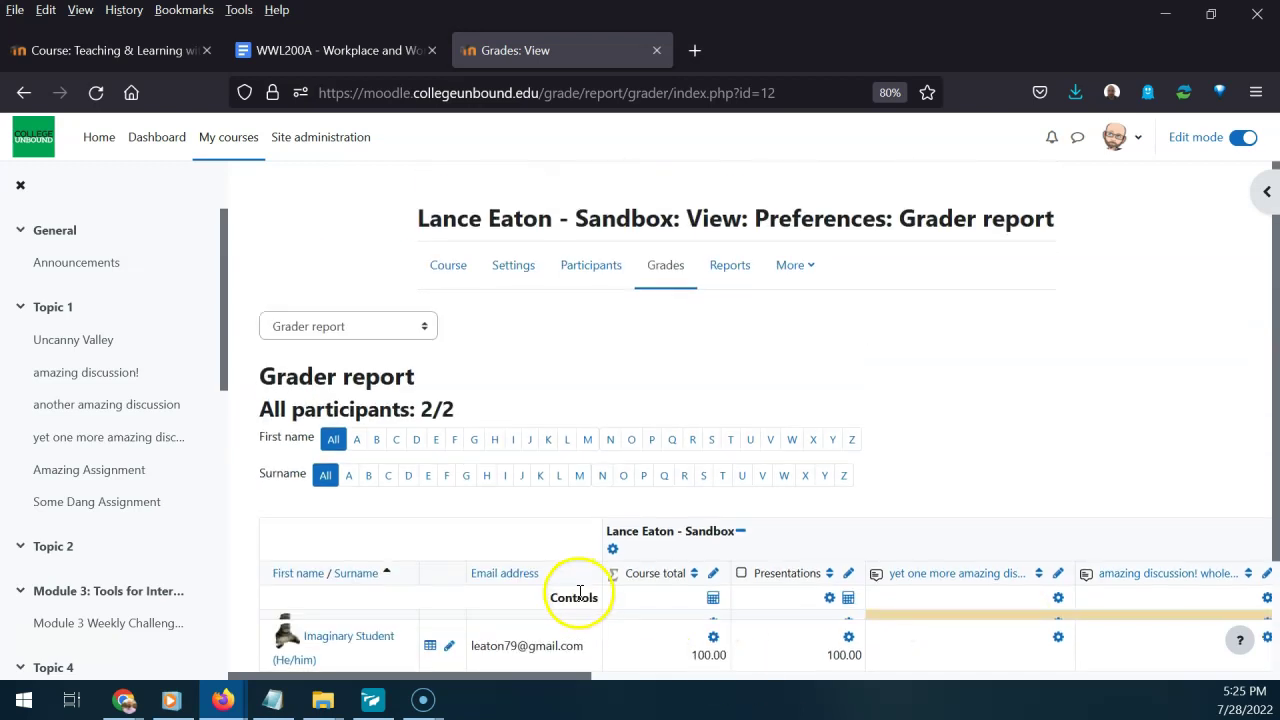
# Switch to the Grade history report and look through the grade items it can be filtered by.
pyautogui.click(398, 332)
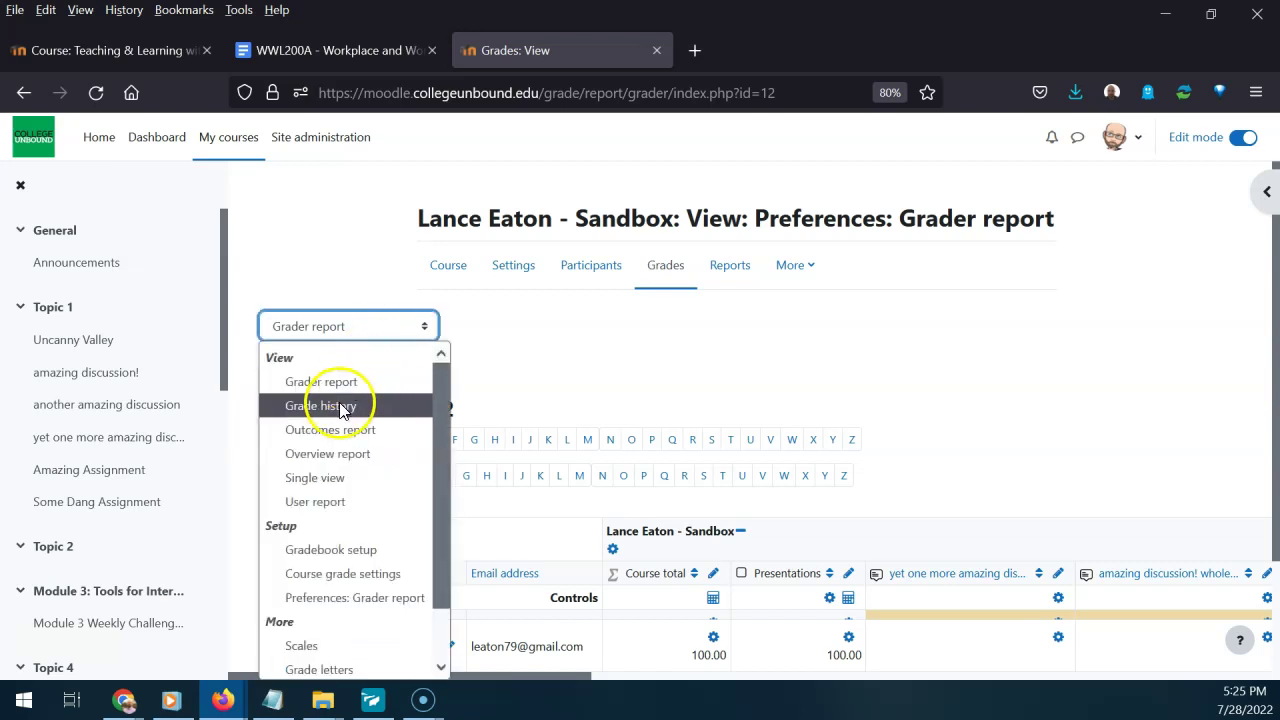
pyautogui.click(373, 418)
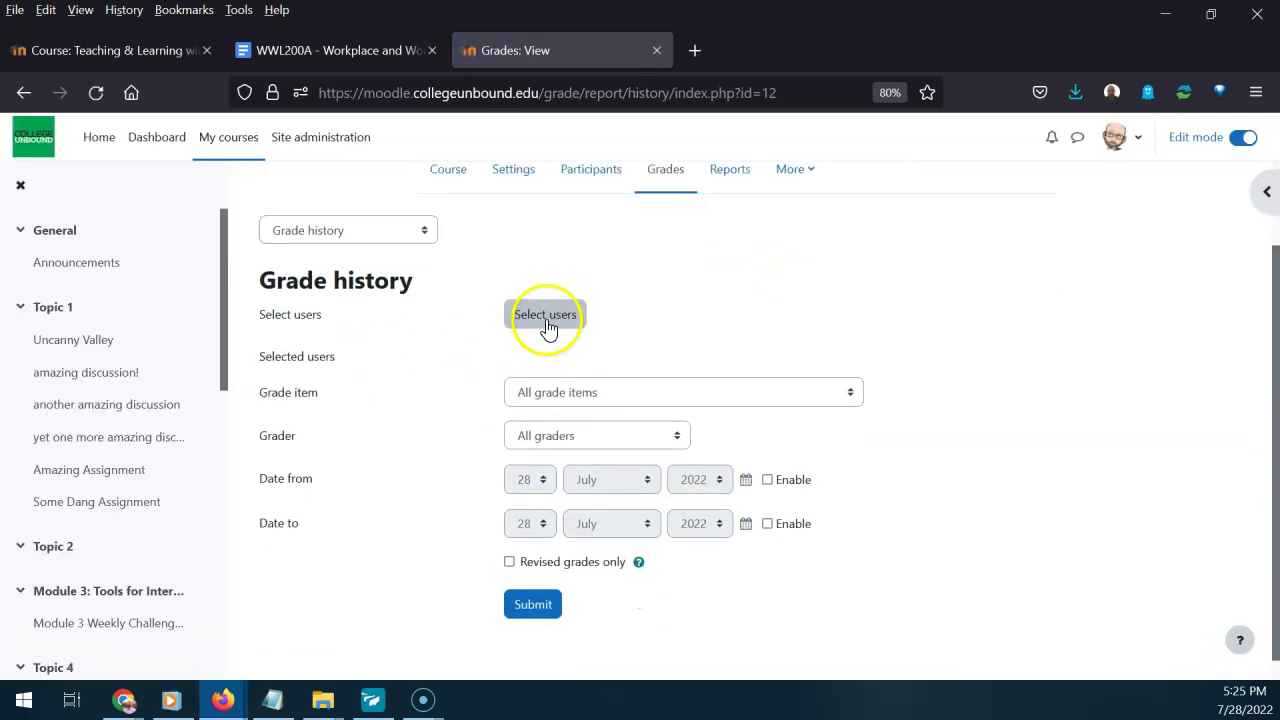
pyautogui.click(557, 394)
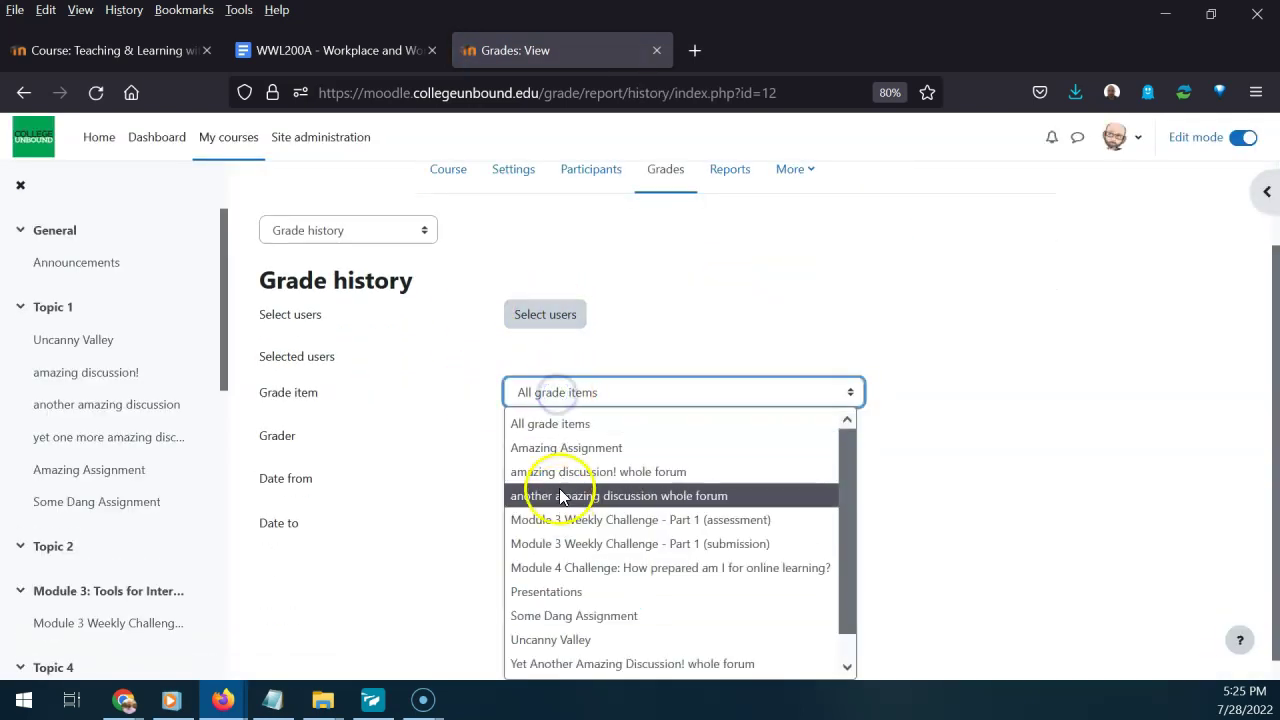
pyautogui.click(499, 449)
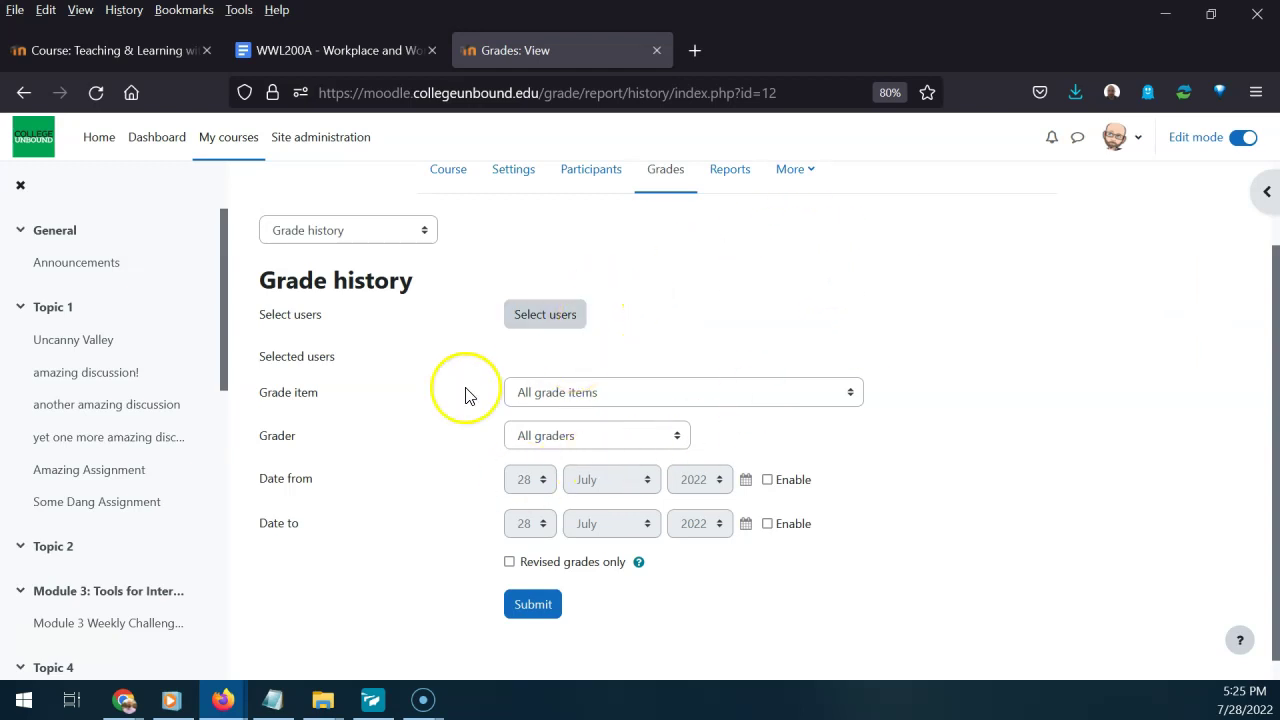
# Switch to the Overview report and show the fake instructor account's grades across all its courses.
pyautogui.click(370, 231)
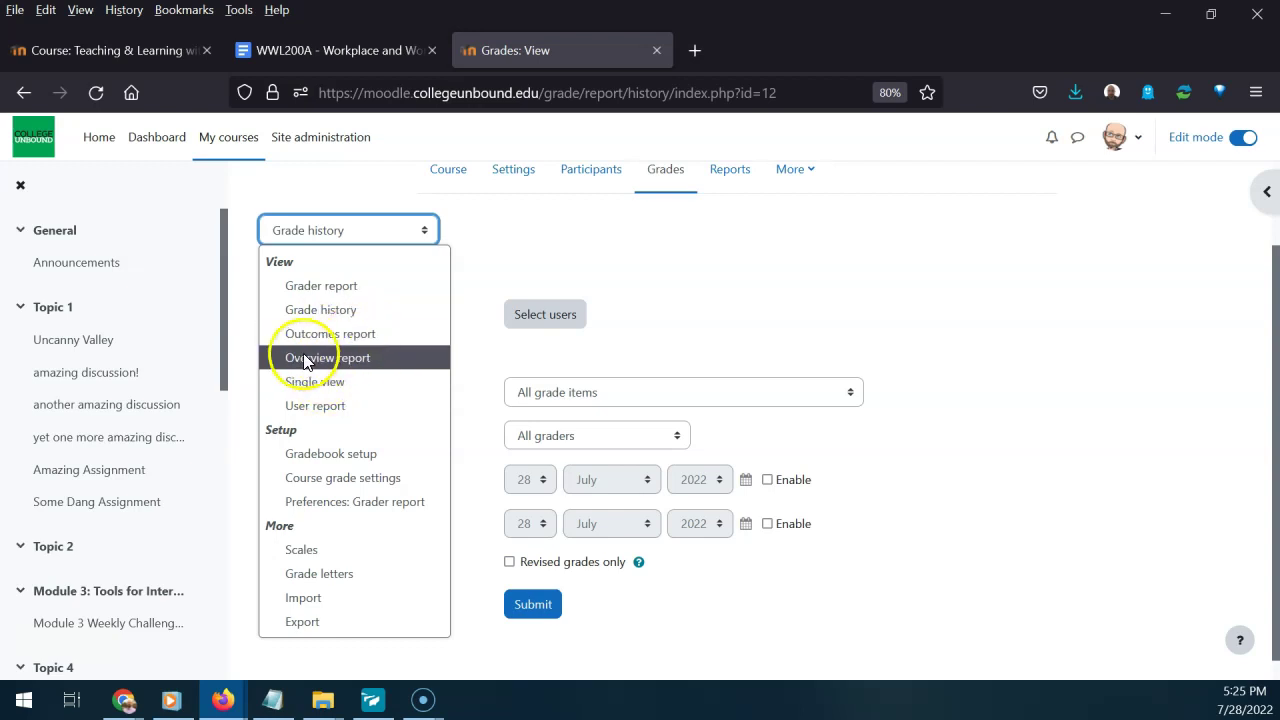
pyautogui.click(361, 365)
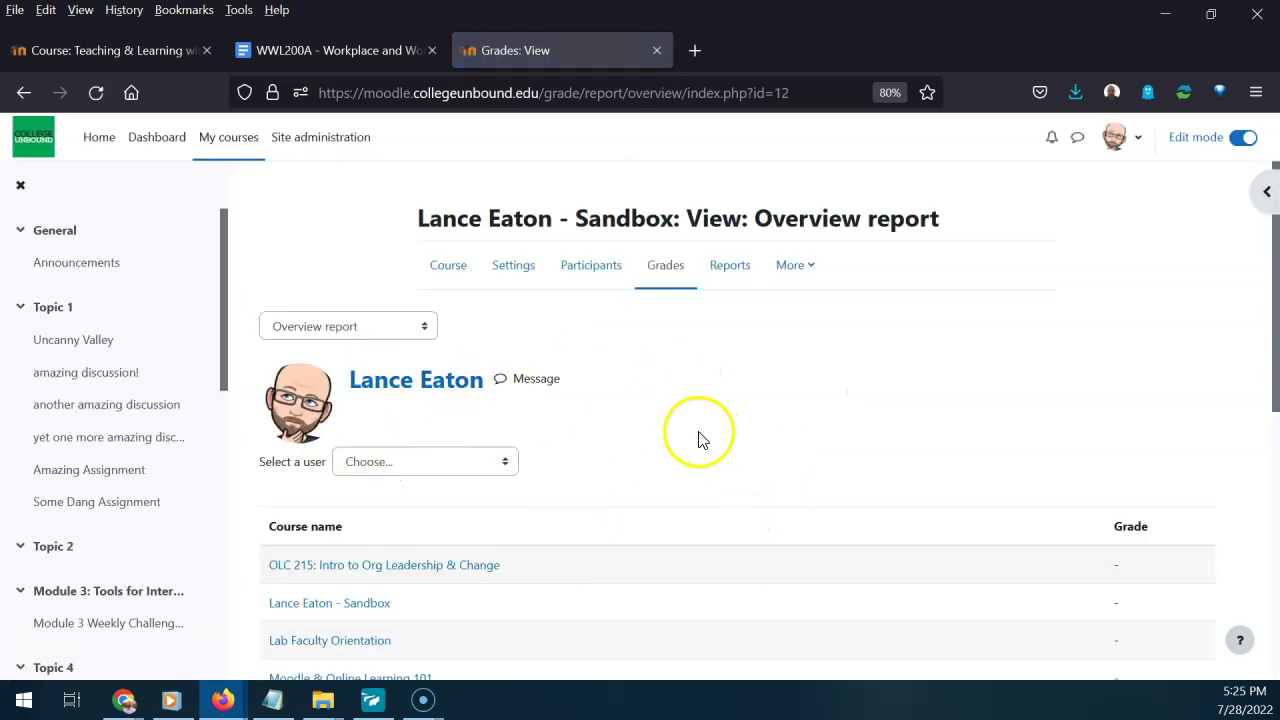
pyautogui.scroll(-3, 610, 460)
pyautogui.scroll(3, 615, 450)
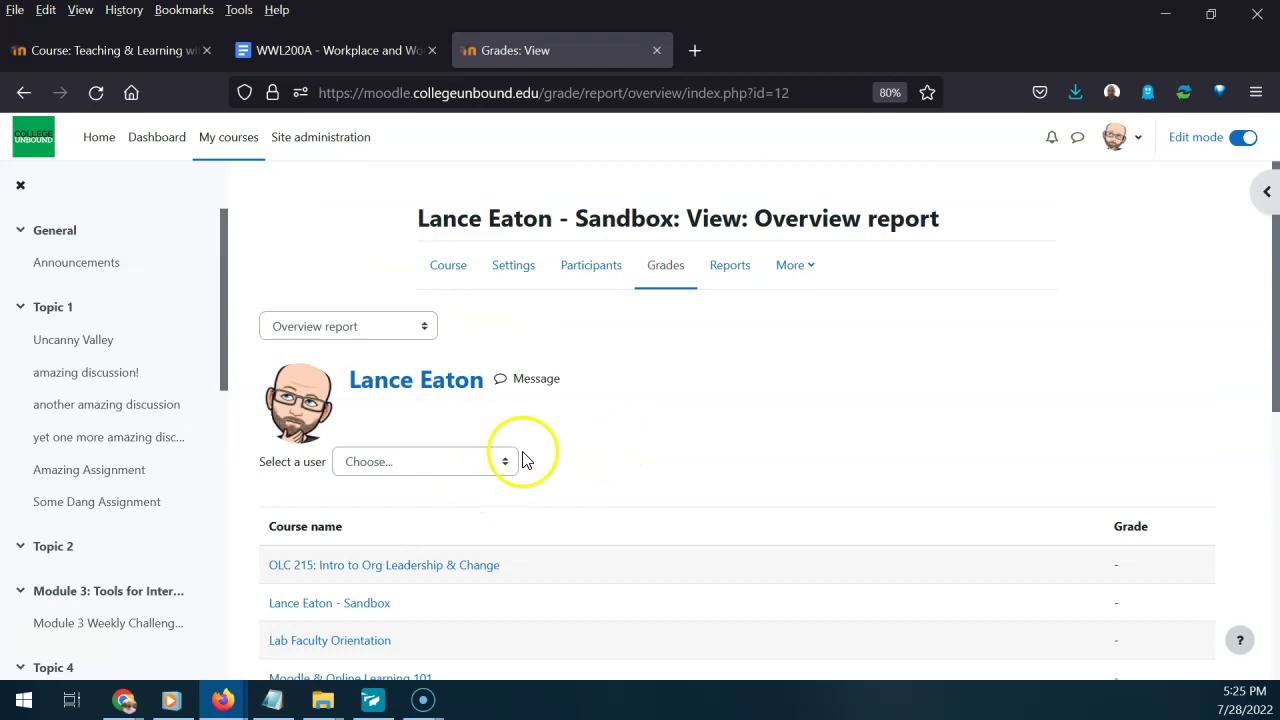
pyautogui.click(482, 456)
pyautogui.click(408, 515)
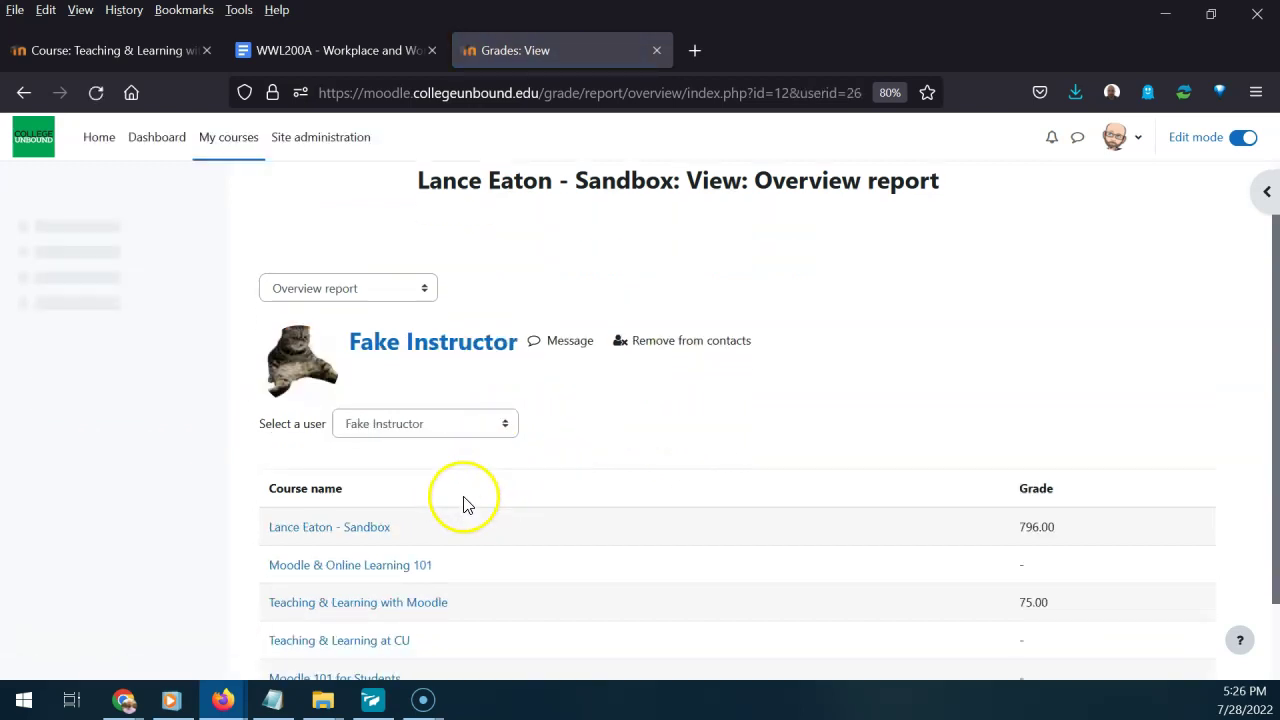
pyautogui.scroll(-3, 600, 460)
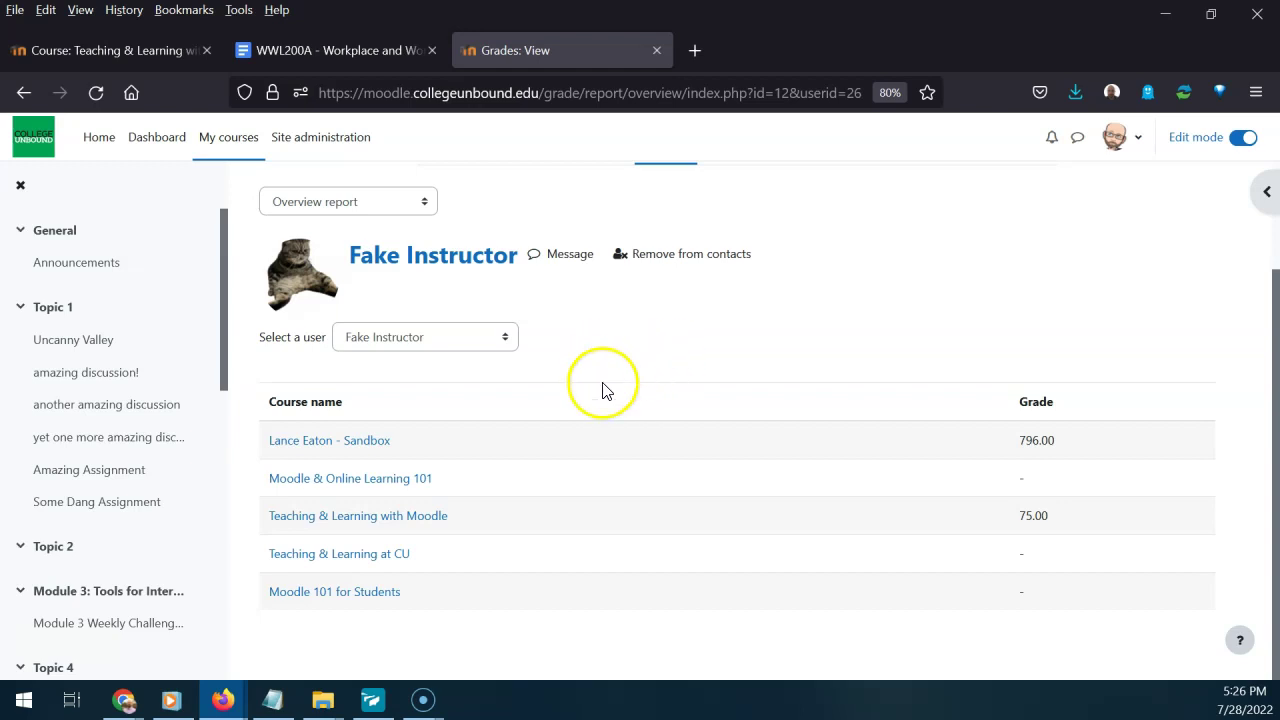
pyautogui.scroll(2, 603, 395)
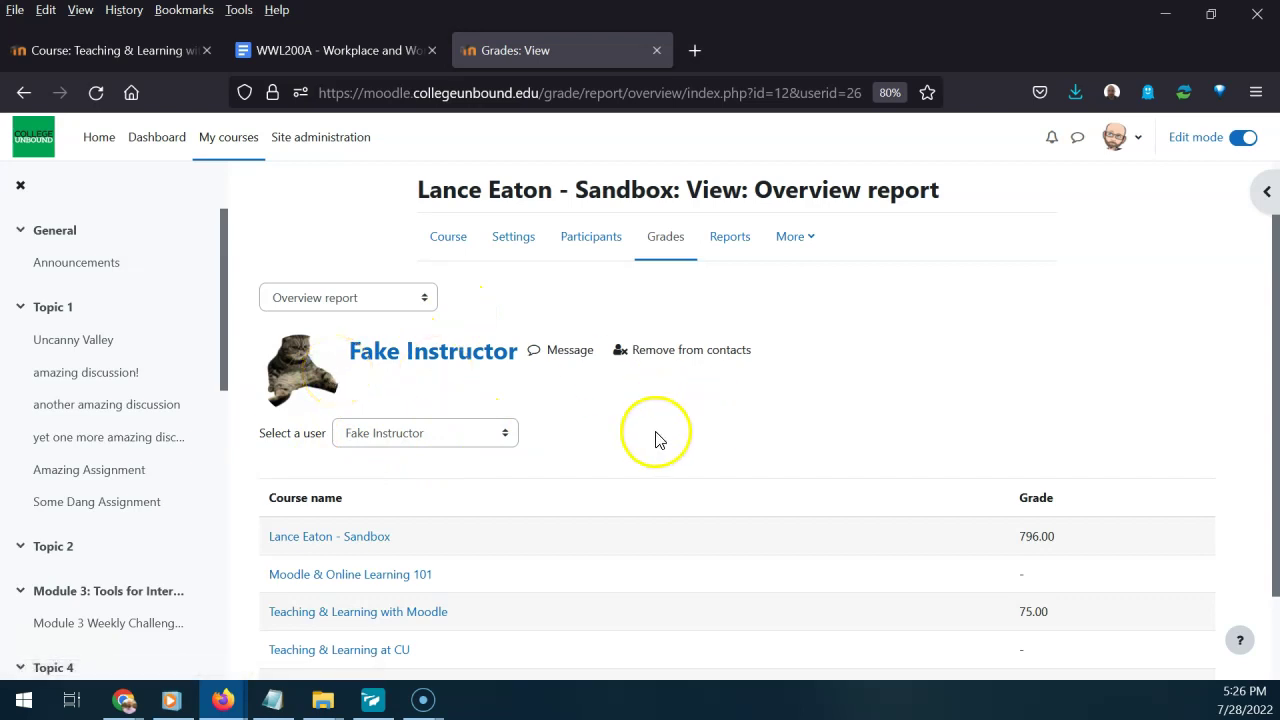
# Switch to Single view and review the grades for the "amazing discussion! whole forum" grade item, including the bulk insert options.
pyautogui.click(350, 300)
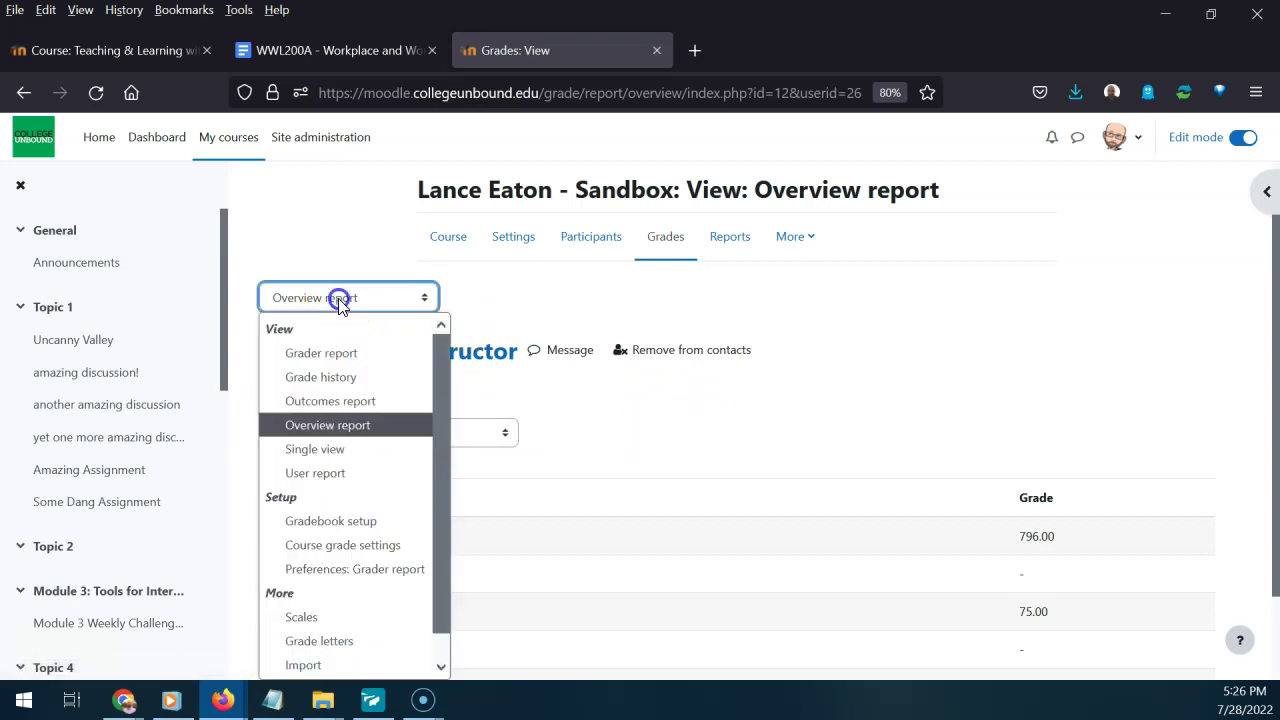
pyautogui.click(334, 452)
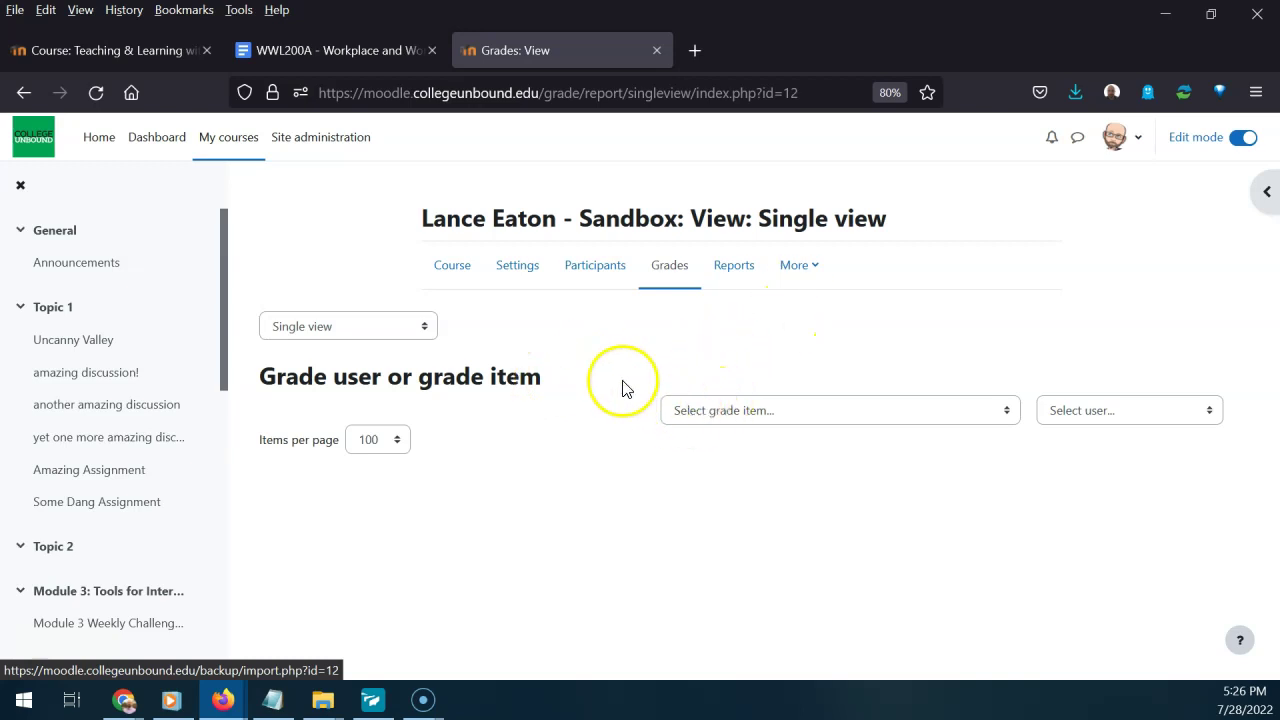
pyautogui.click(737, 414)
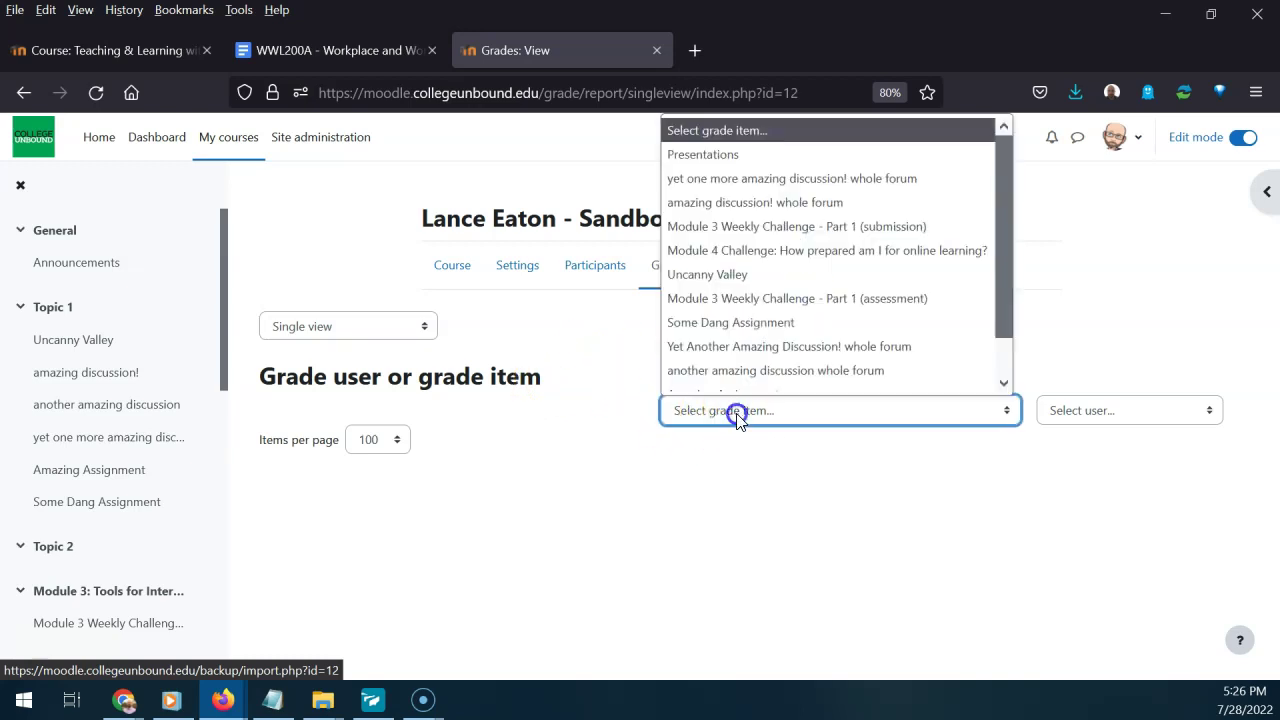
pyautogui.click(764, 203)
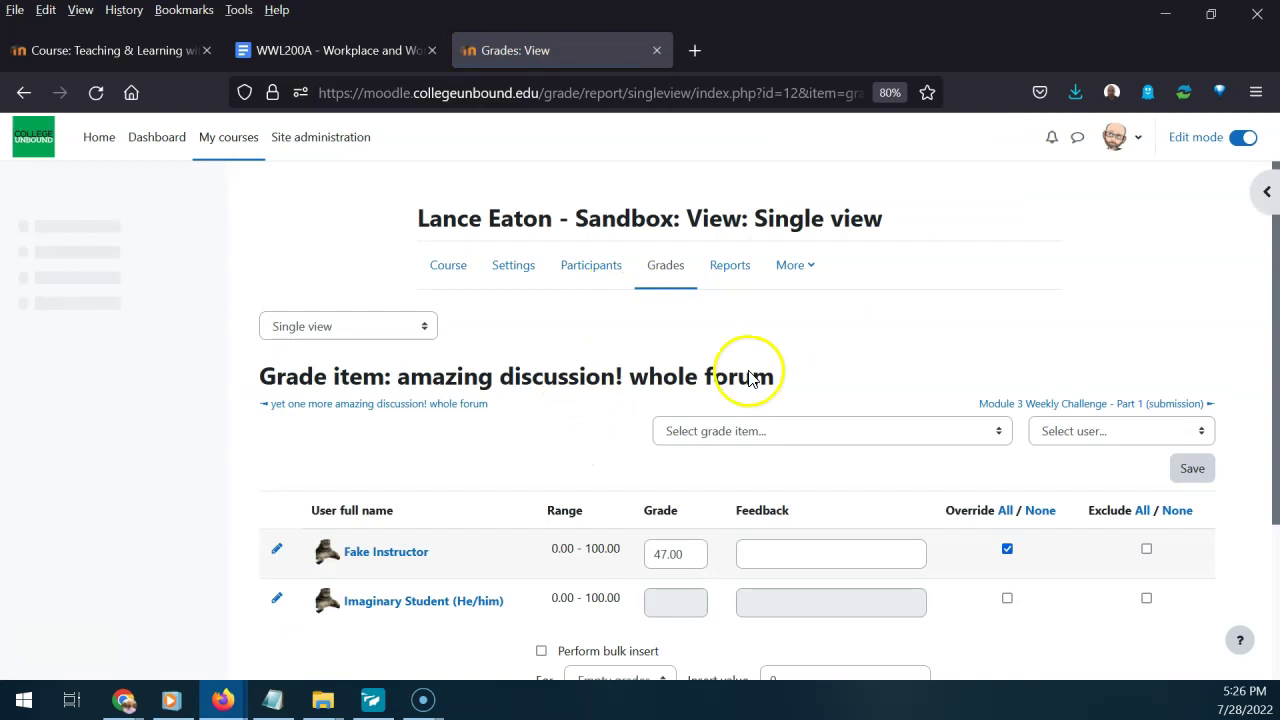
pyautogui.scroll(-3, 557, 500)
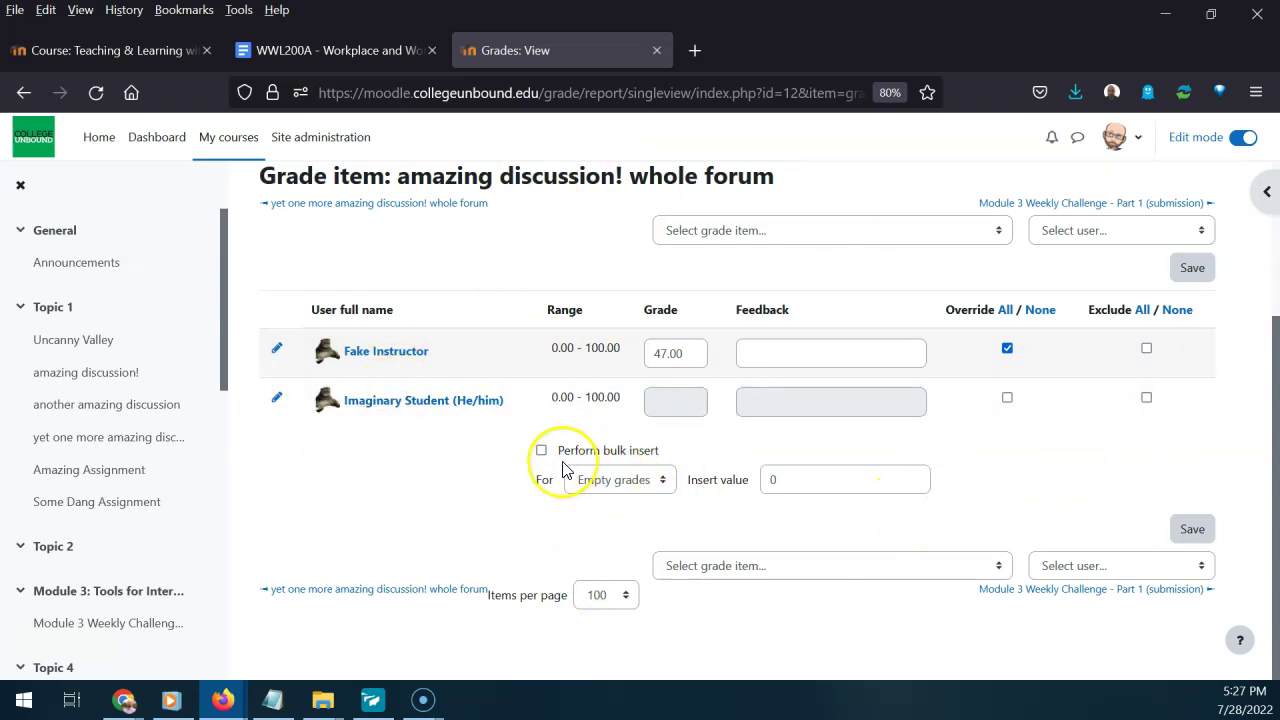
pyautogui.scroll(2, 562, 470)
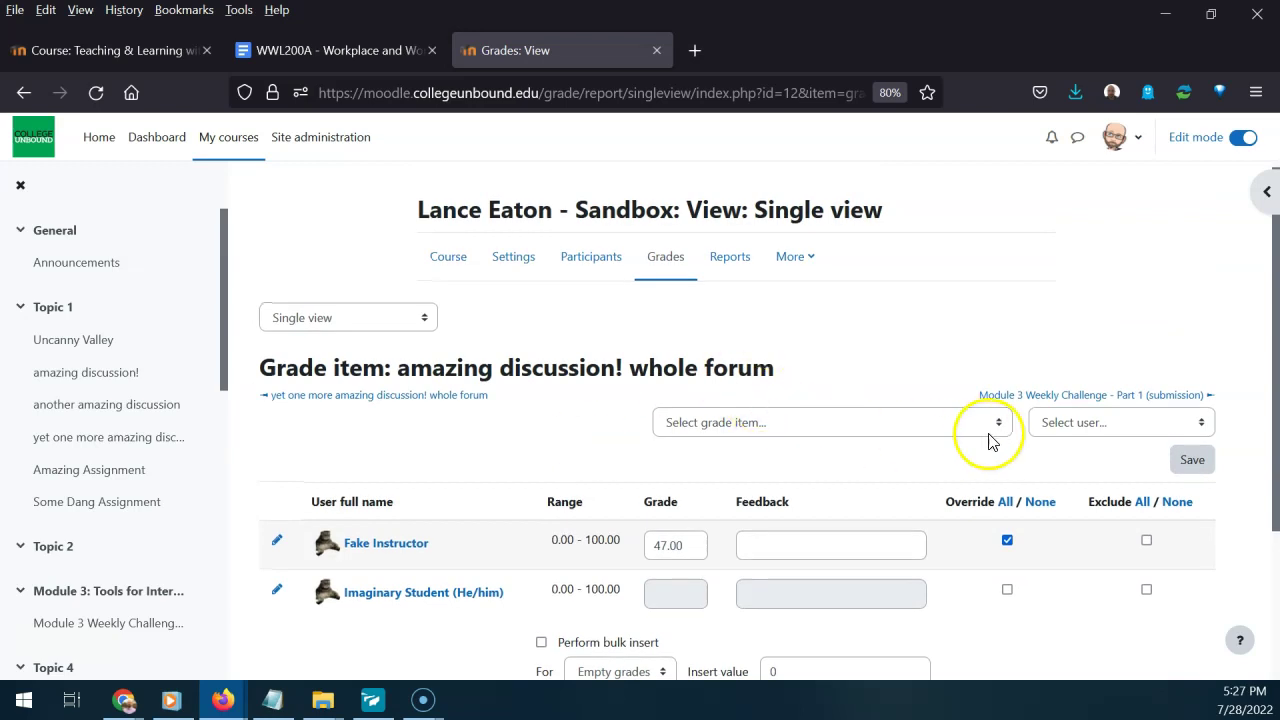
# Show the fake instructor account in Single view and review its grade items through to the course total.
pyautogui.click(1120, 425)
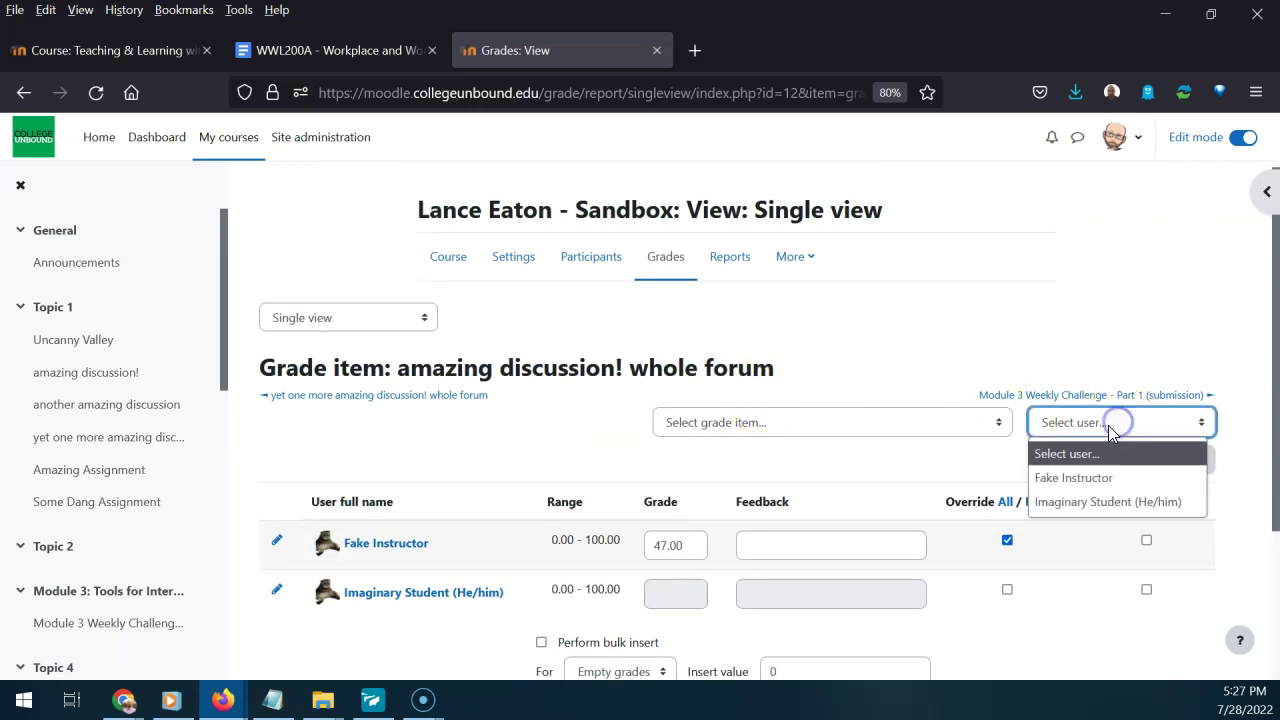
pyautogui.click(1089, 481)
pyautogui.scroll(-2, 629, 409)
pyautogui.scroll(-1, 657, 375)
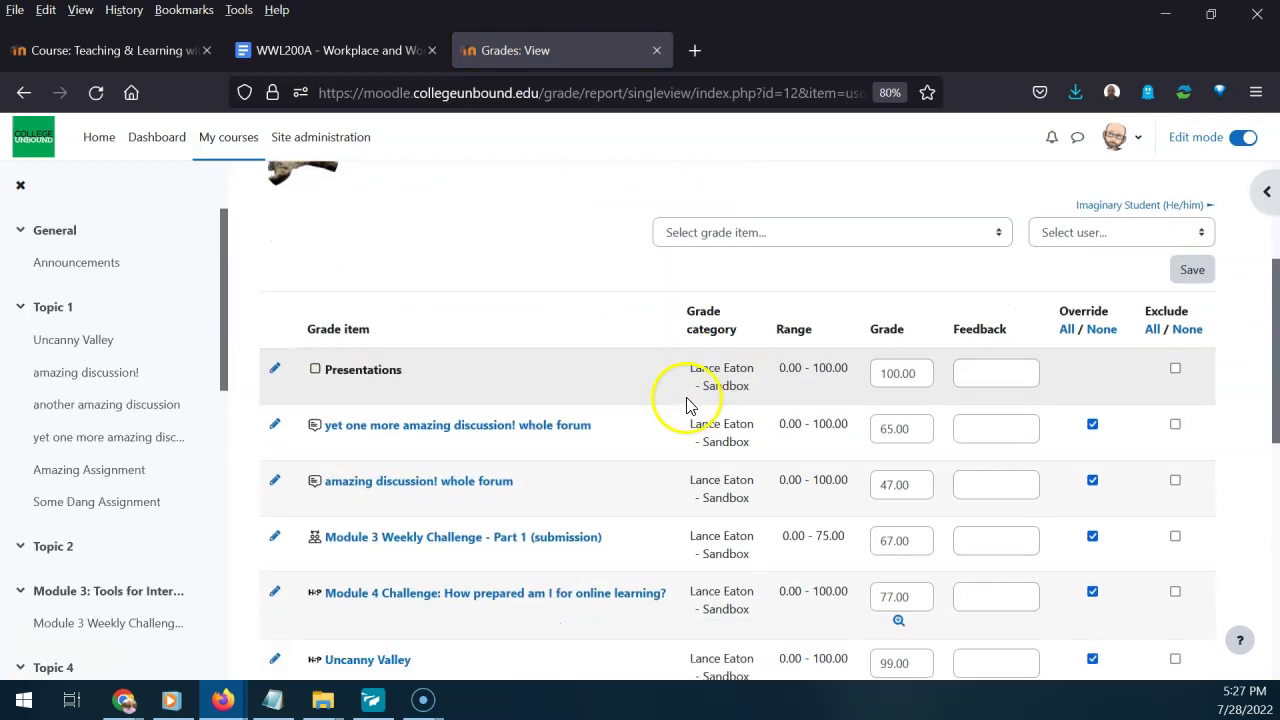
pyautogui.scroll(-2, 600, 371)
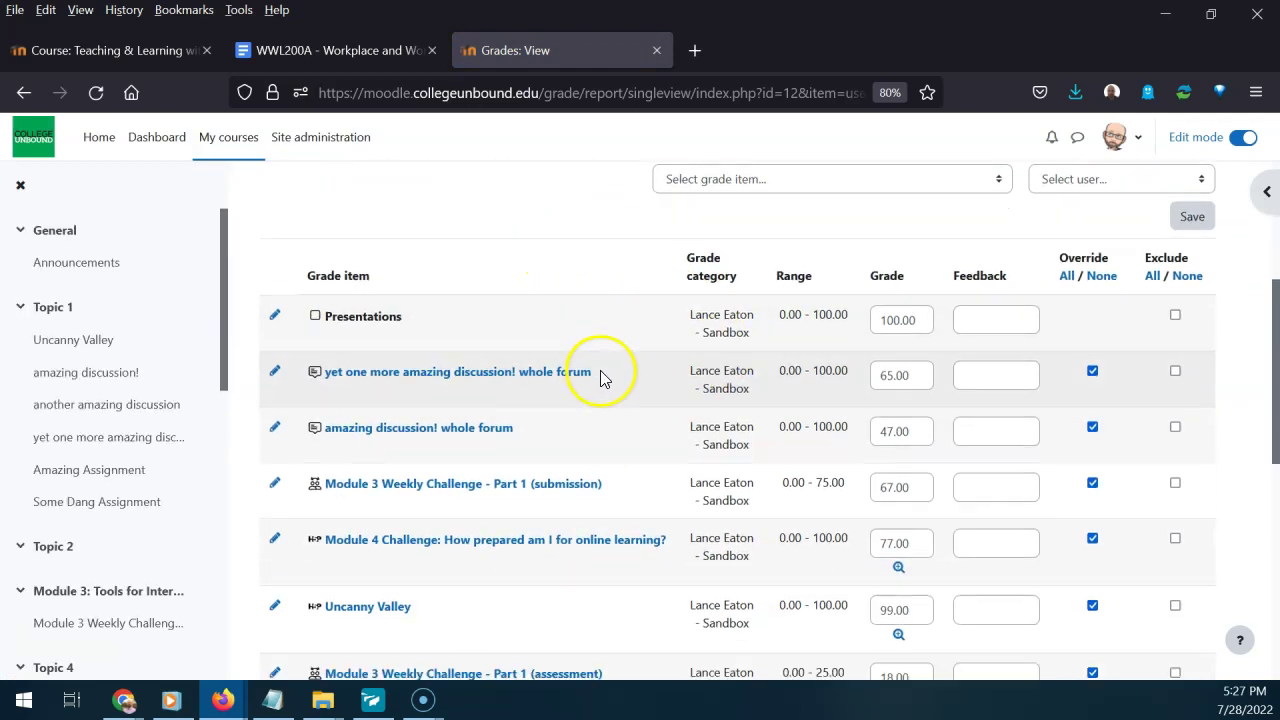
pyautogui.scroll(-3, 863, 223)
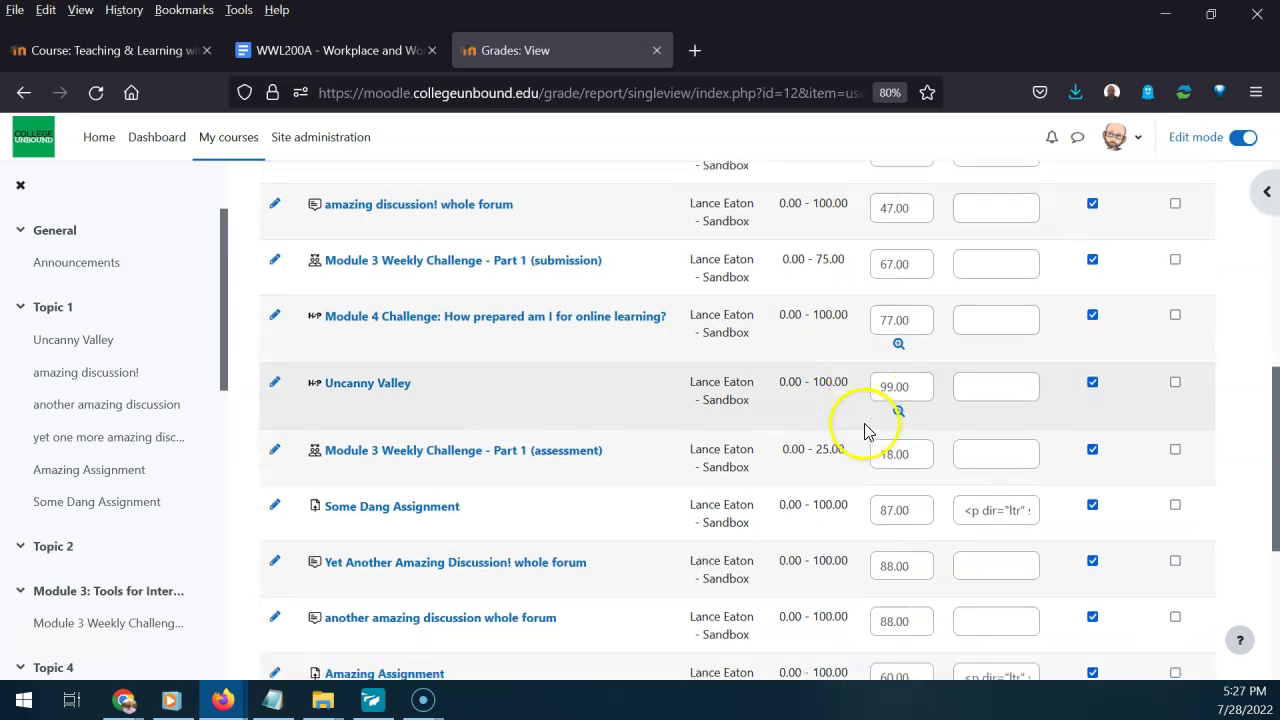
pyautogui.scroll(-3, 980, 340)
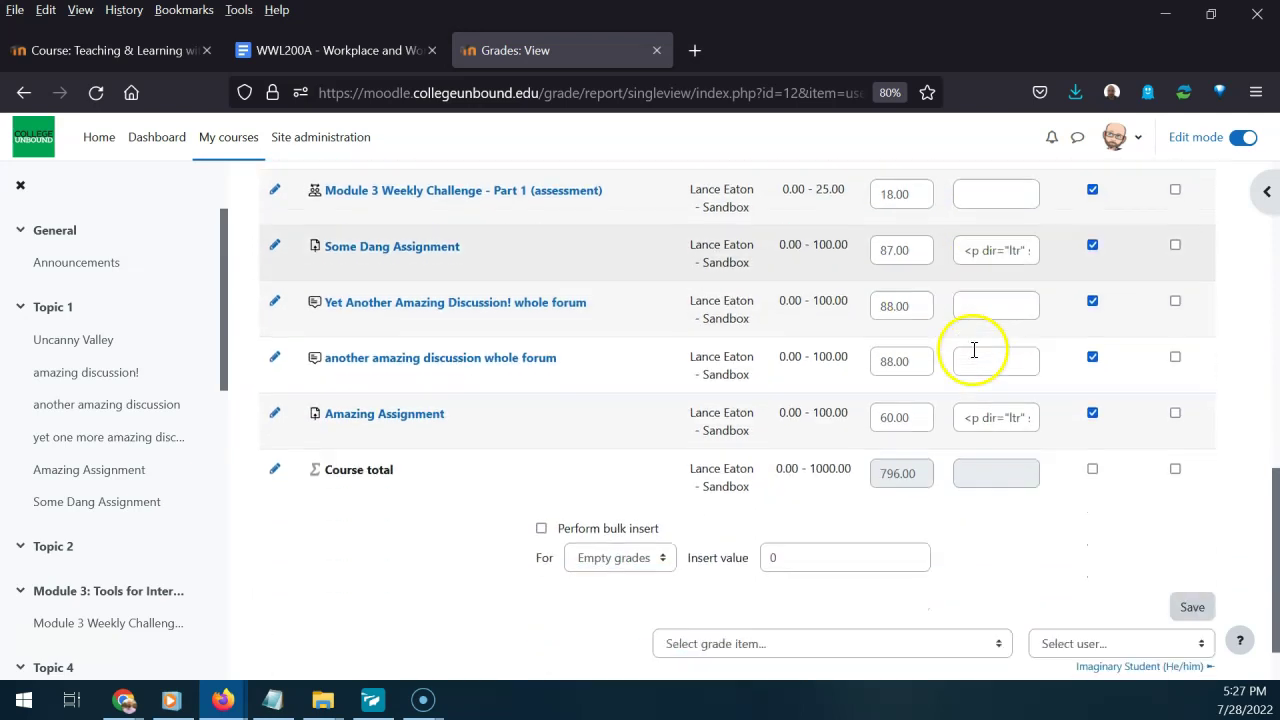
pyautogui.scroll(12, 651, 514)
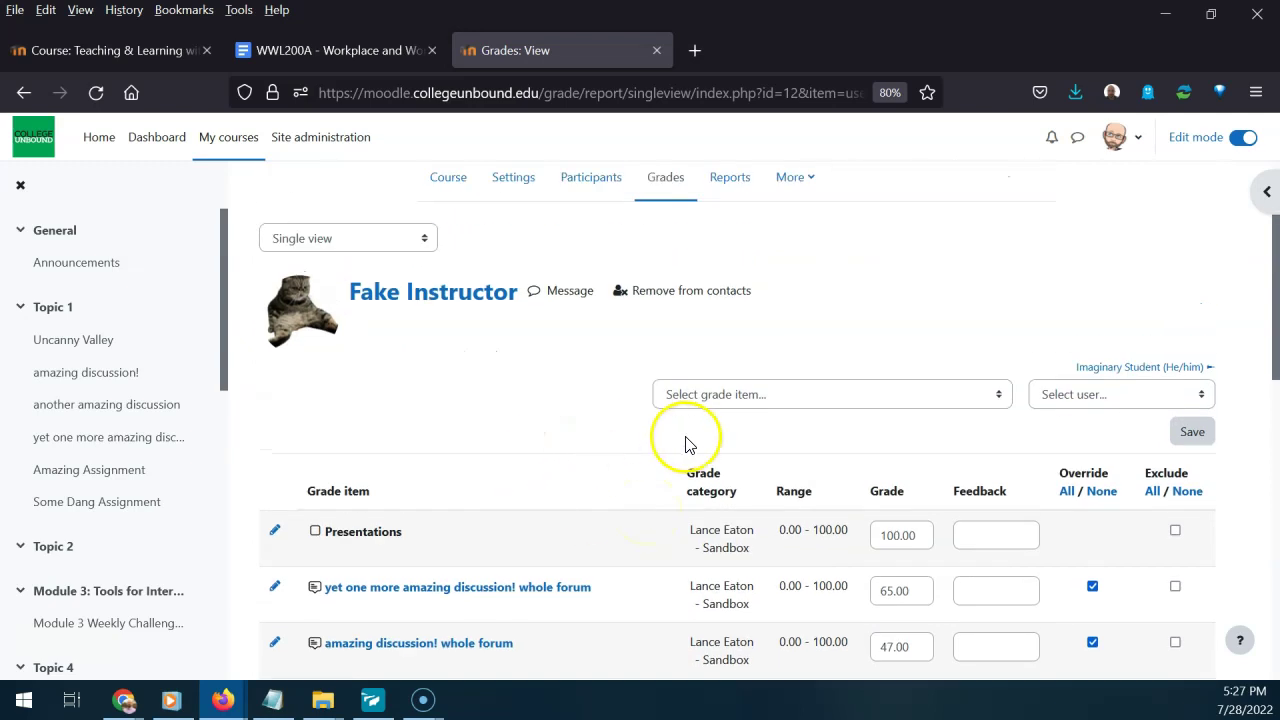
# Switch to the User report for the fake instructor account and review its weights, grades, percentages and feedback down to Amazing Assignment.
pyautogui.click(380, 240)
pyautogui.click(318, 413)
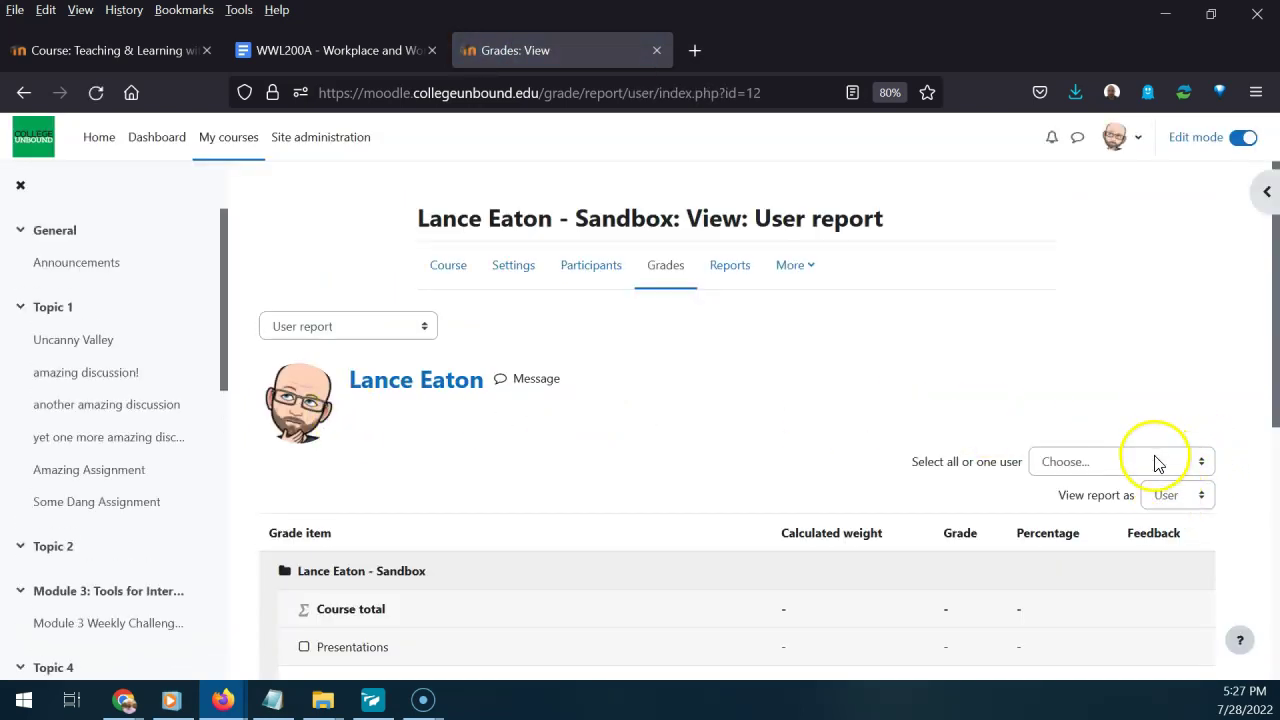
pyautogui.click(1157, 460)
pyautogui.click(1089, 545)
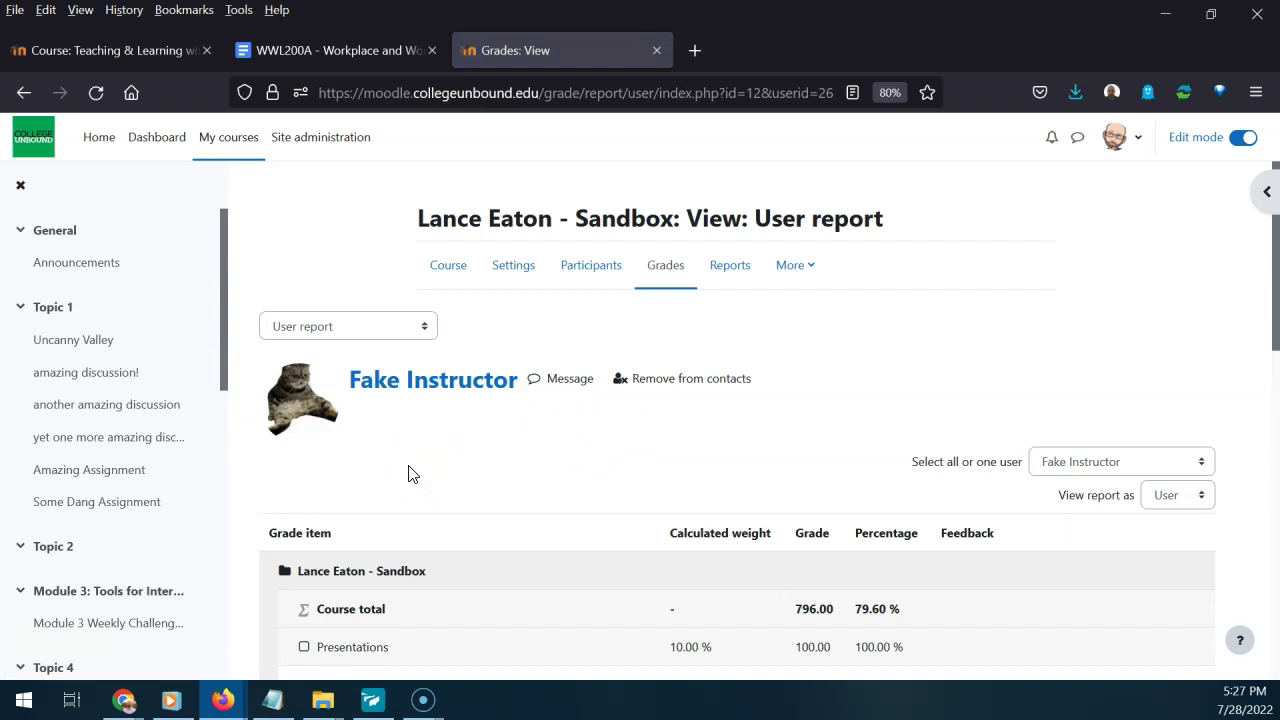
pyautogui.scroll(-2, 900, 350)
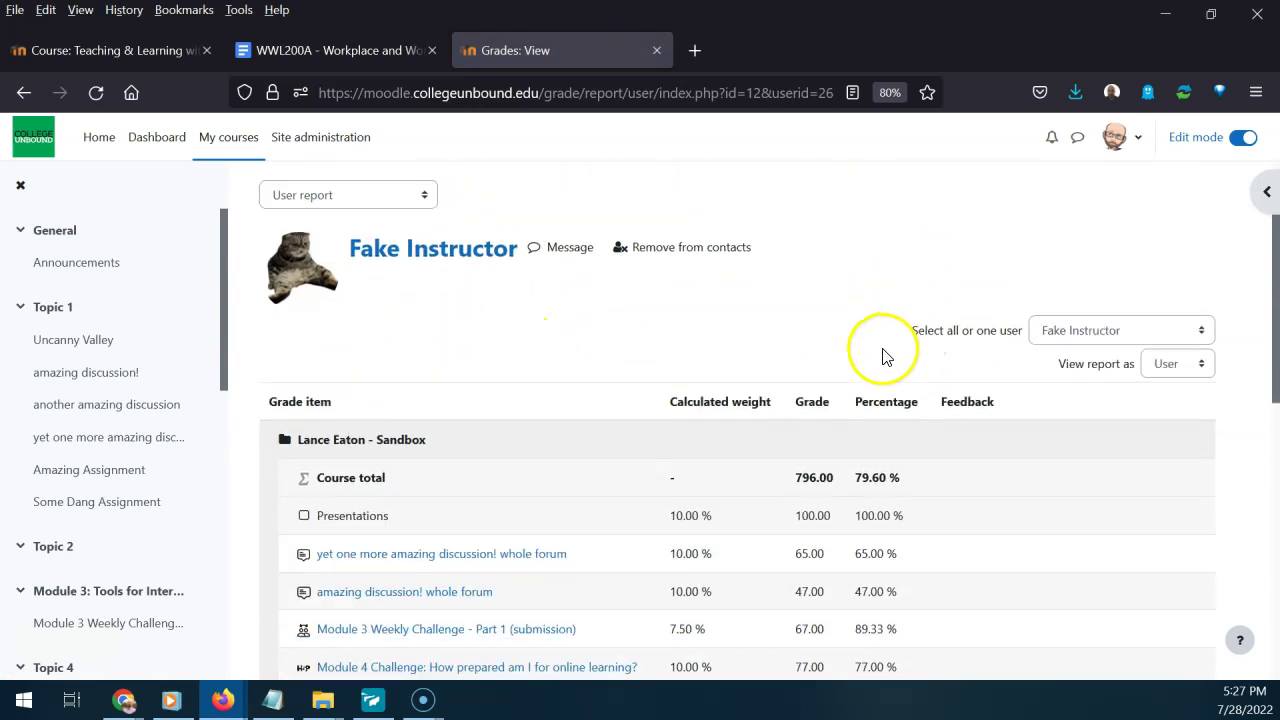
pyautogui.scroll(-1, 883, 357)
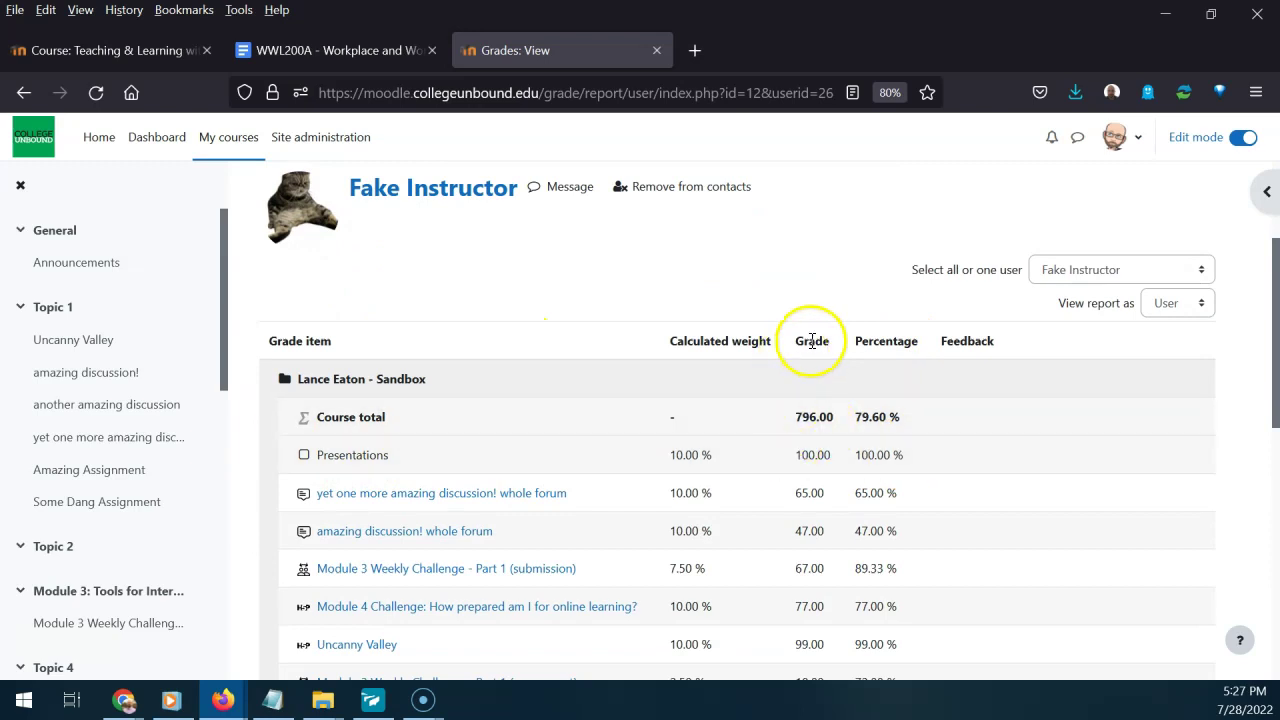
pyautogui.scroll(-2, 732, 420)
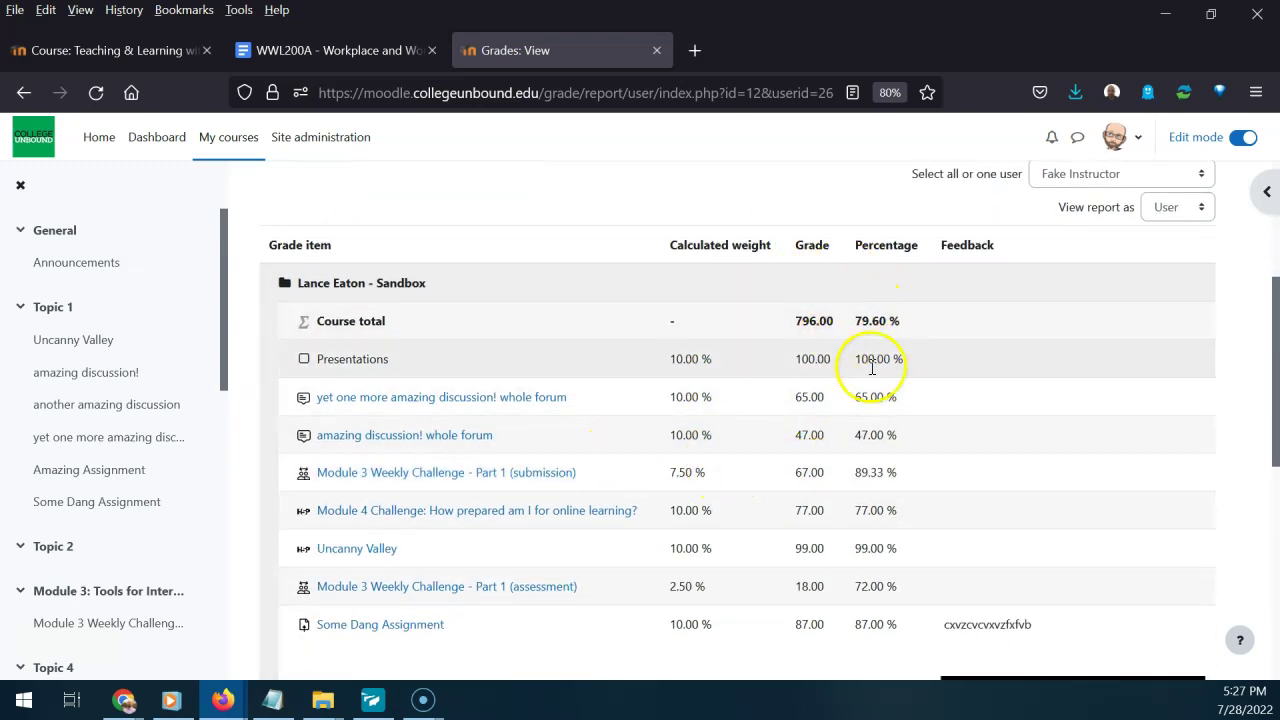
pyautogui.scroll(-4, 872, 368)
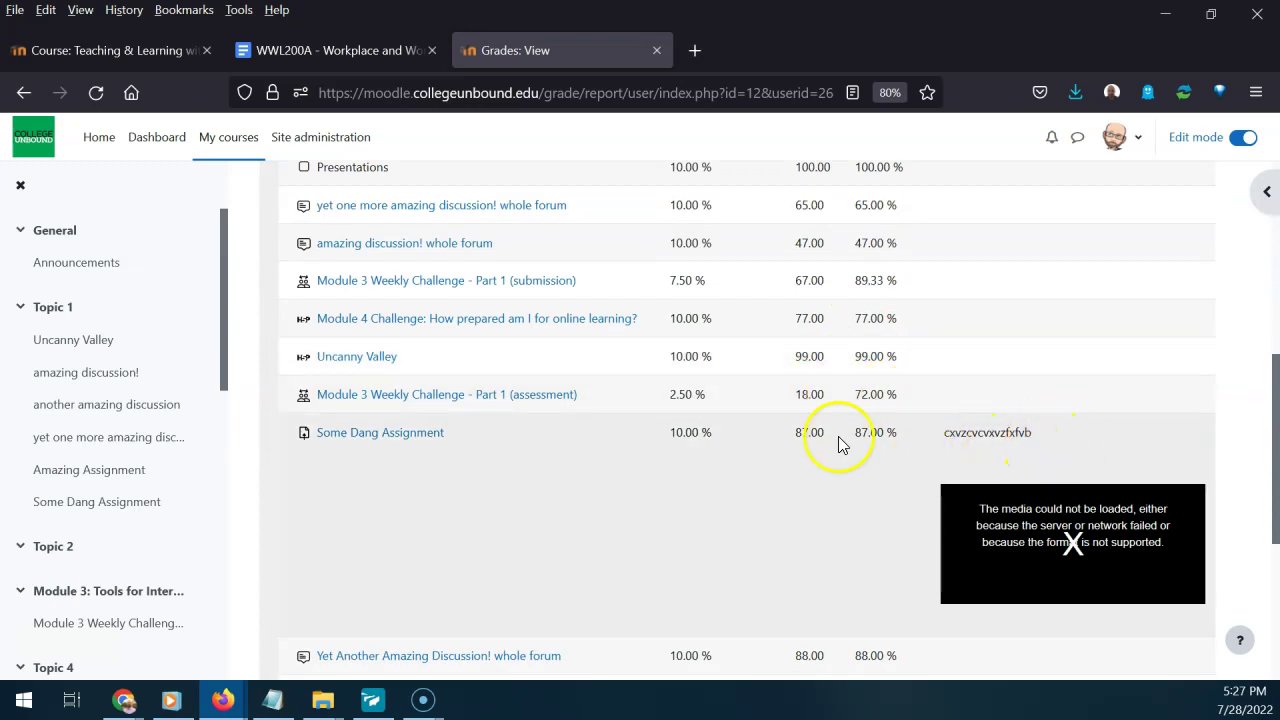
pyautogui.scroll(-2, 900, 440)
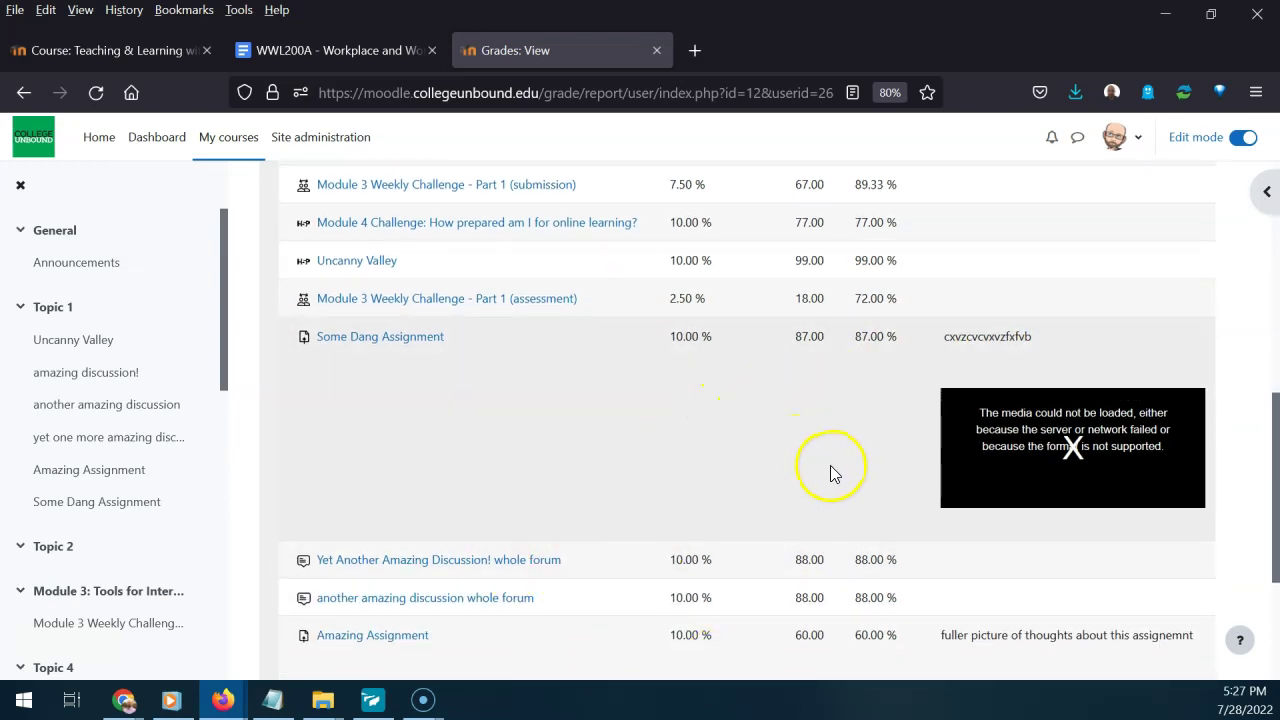
pyautogui.scroll(-4, 826, 477)
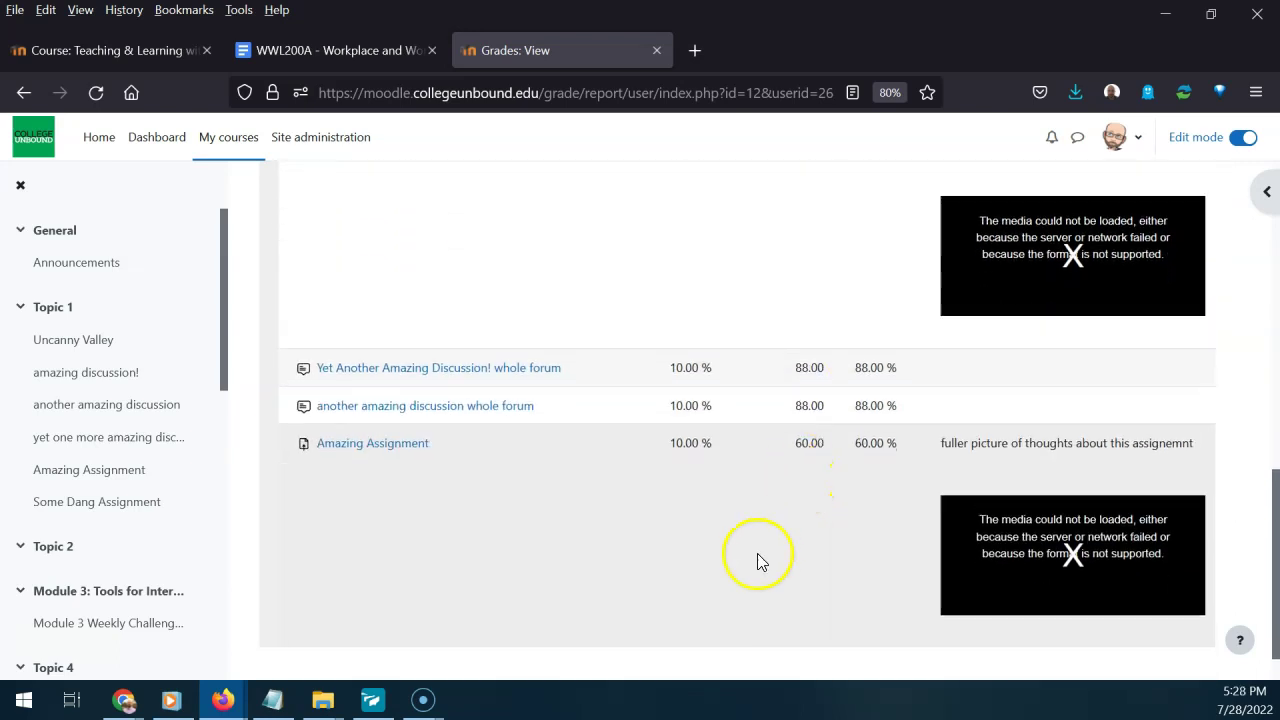
# Review the fake instructor account's course total, item grades and percentages in the User report.
pyautogui.scroll(15, 739, 560)
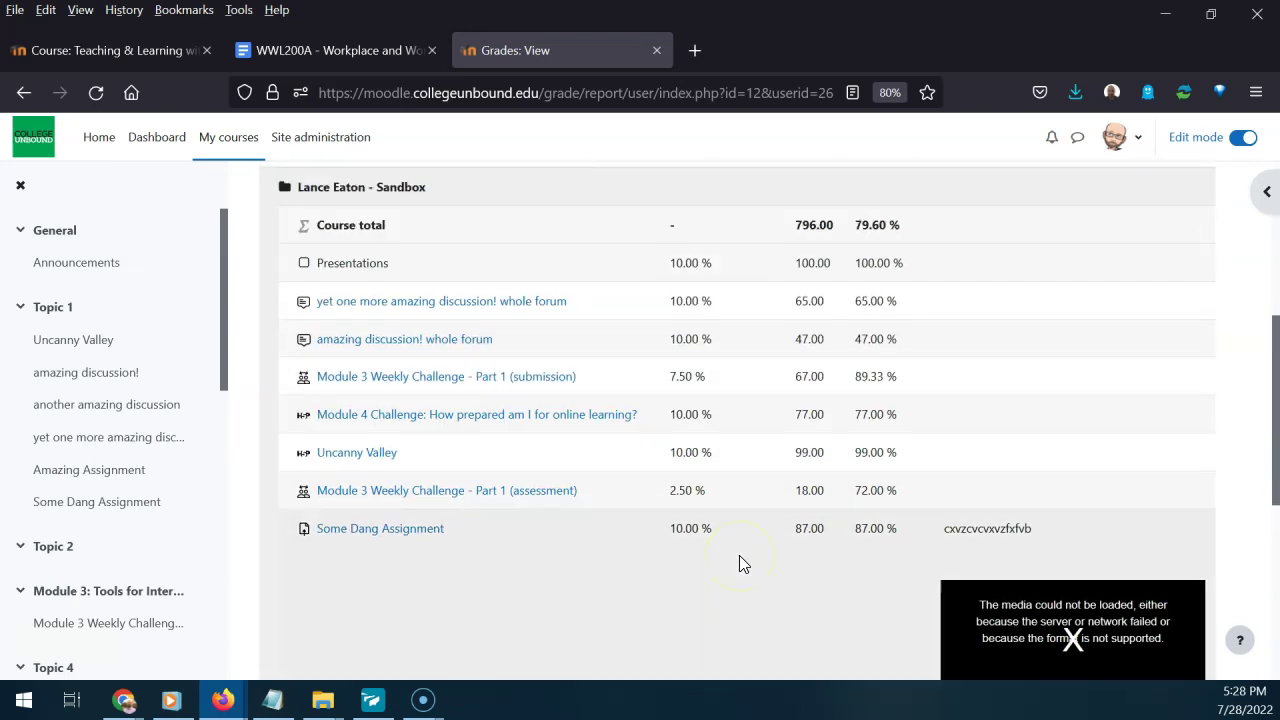
pyautogui.scroll(-2, 660, 490)
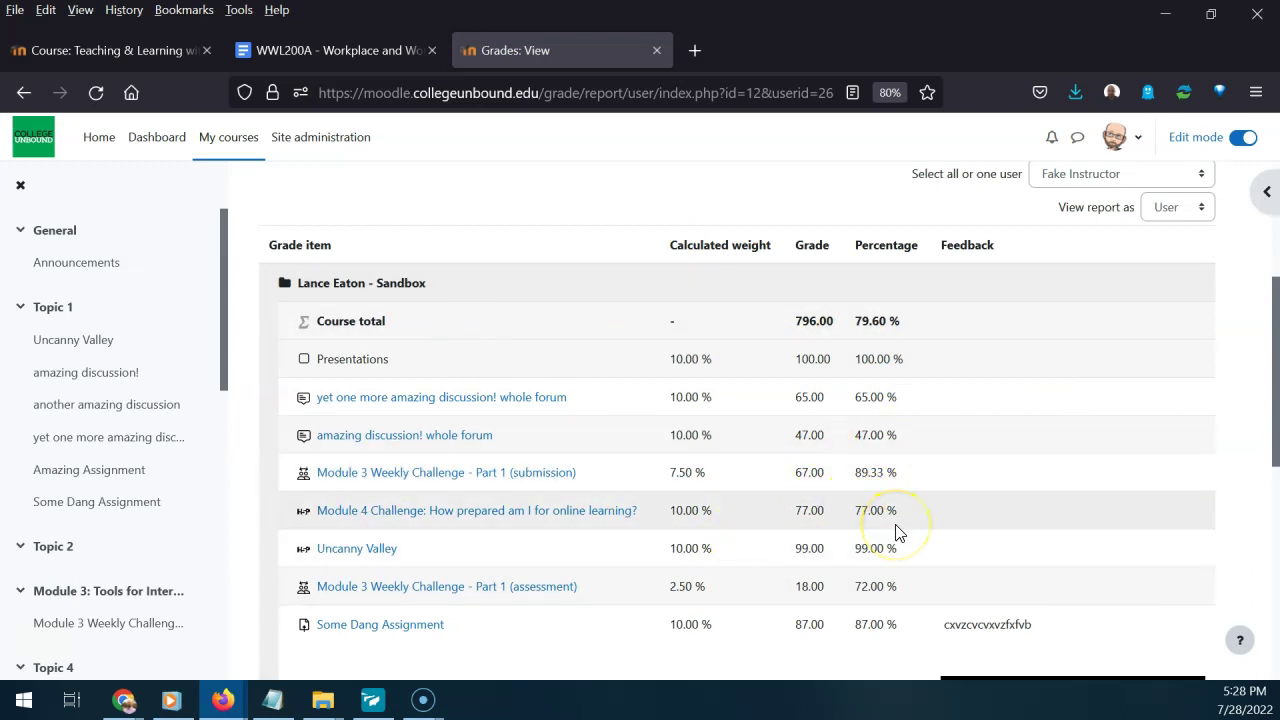
pyautogui.scroll(2, 898, 533)
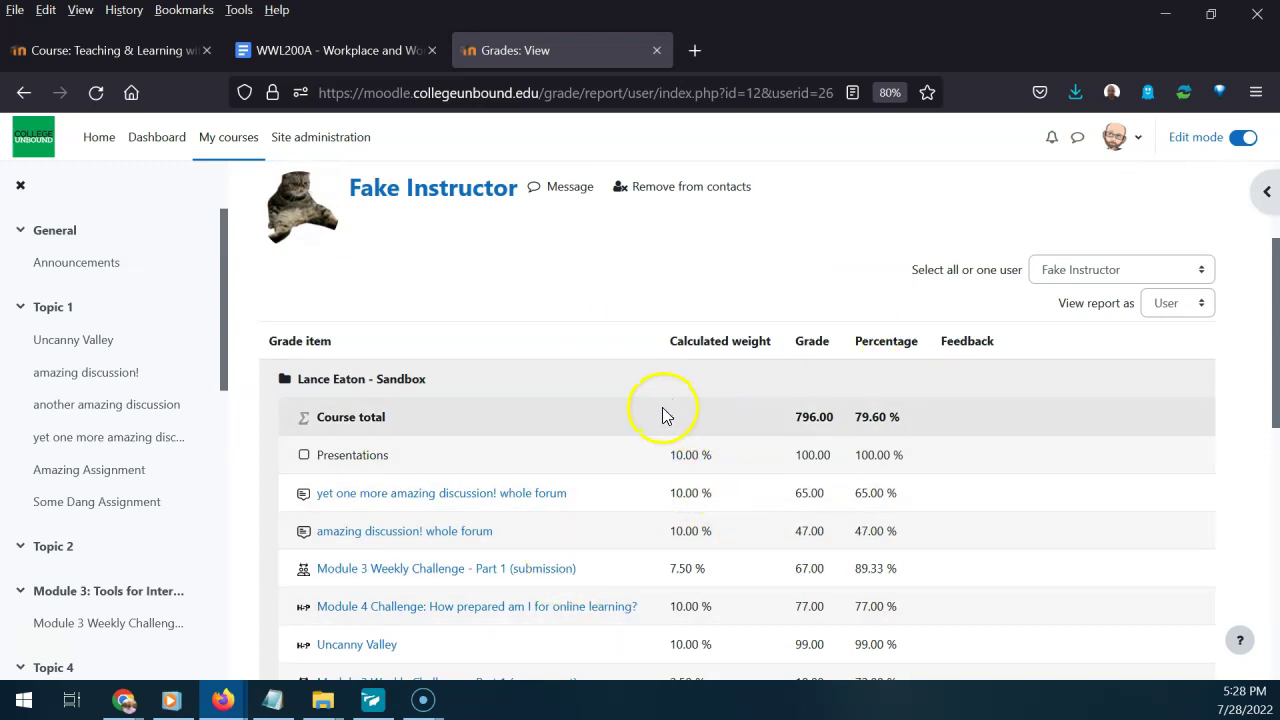
# Switch to the Scales page of the gradebook and review the standard scales available to the course.
pyautogui.scroll(4, 667, 415)
pyautogui.click(331, 327)
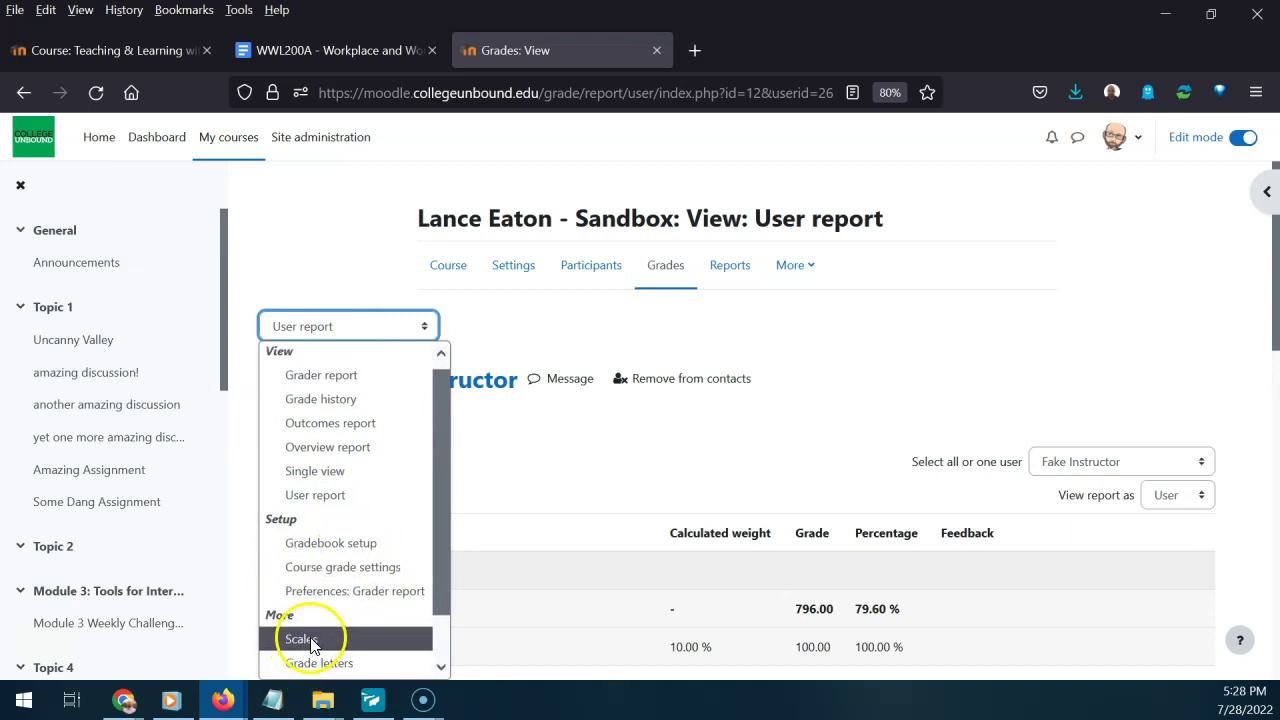
pyautogui.click(303, 639)
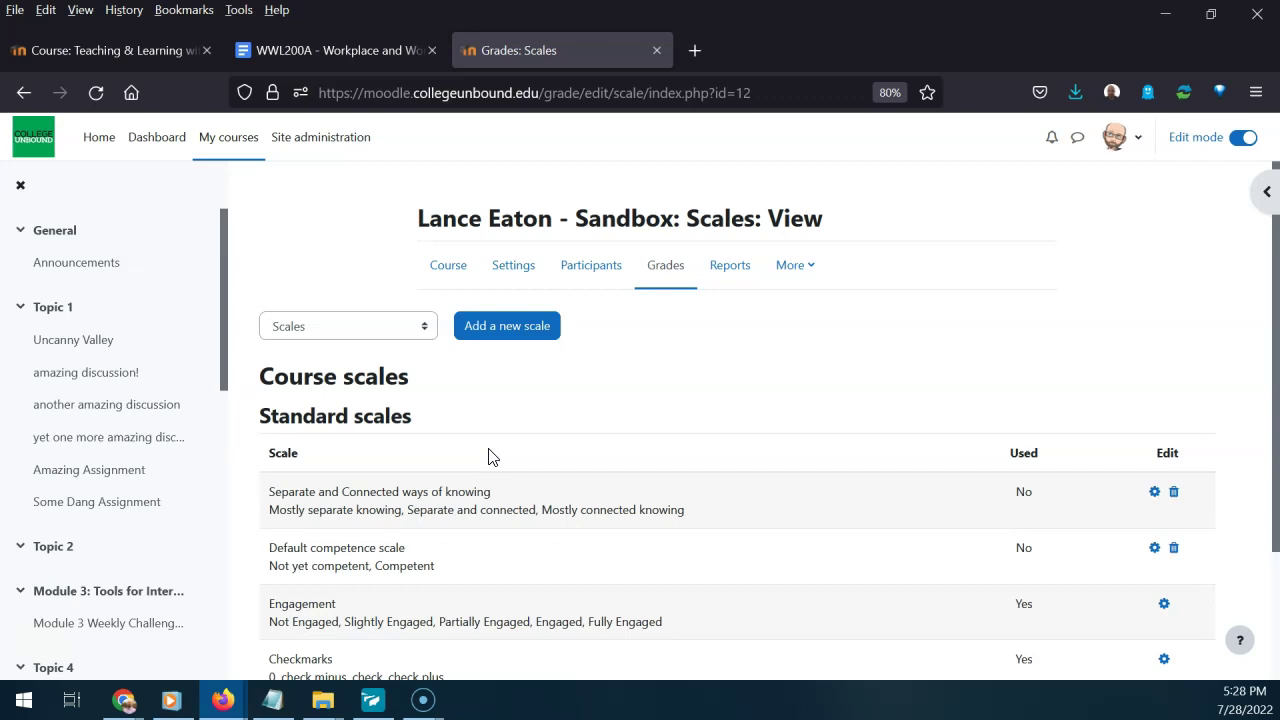
pyautogui.scroll(-3, 490, 457)
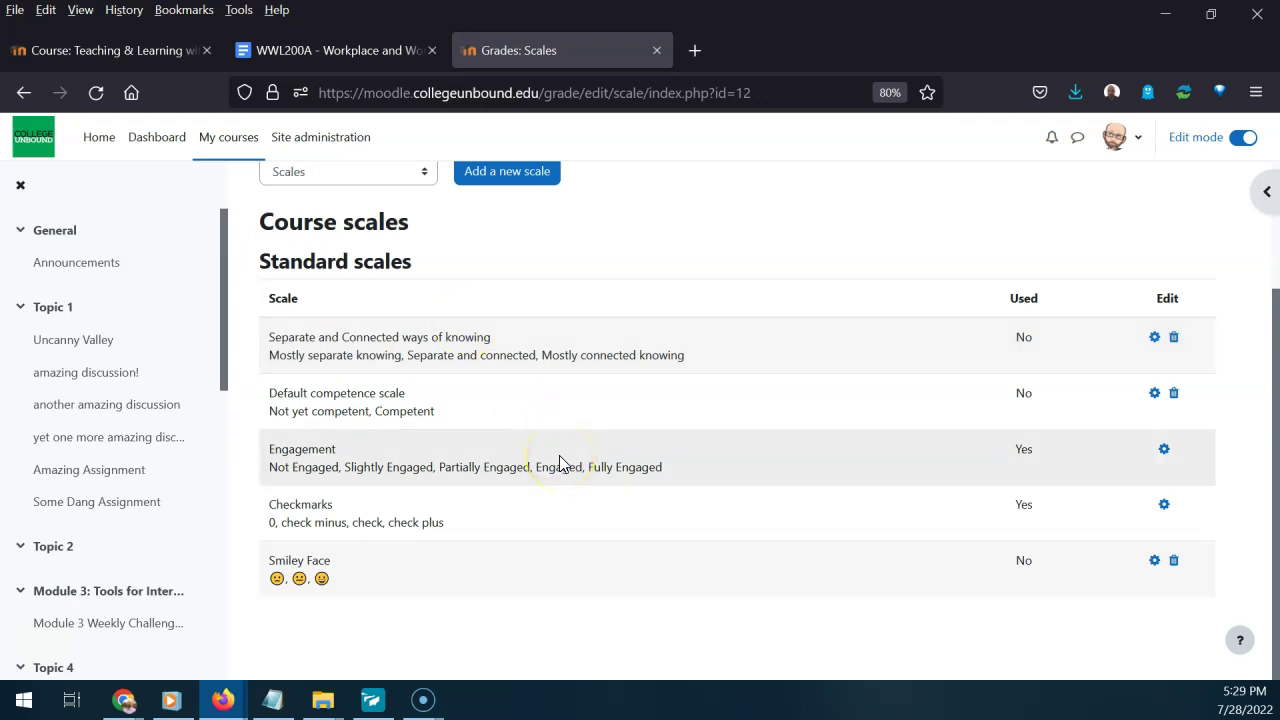
pyautogui.scroll(2, 530, 530)
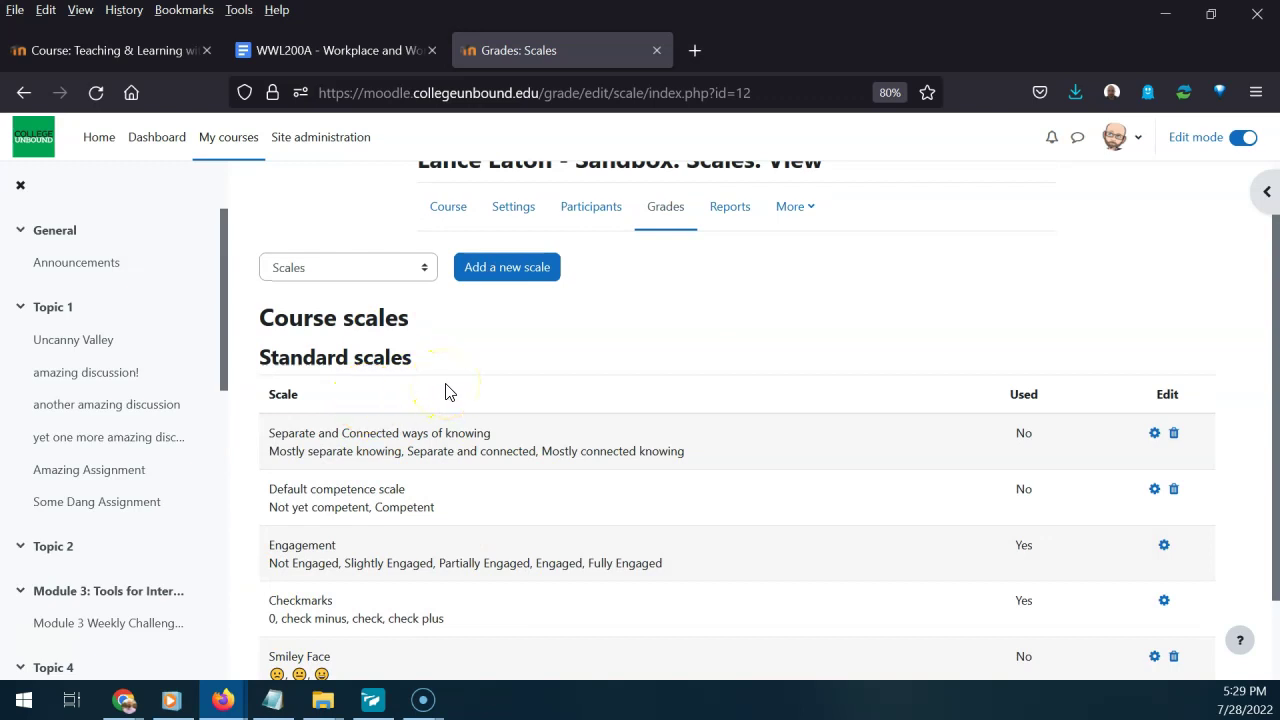
pyautogui.scroll(1, 466, 400)
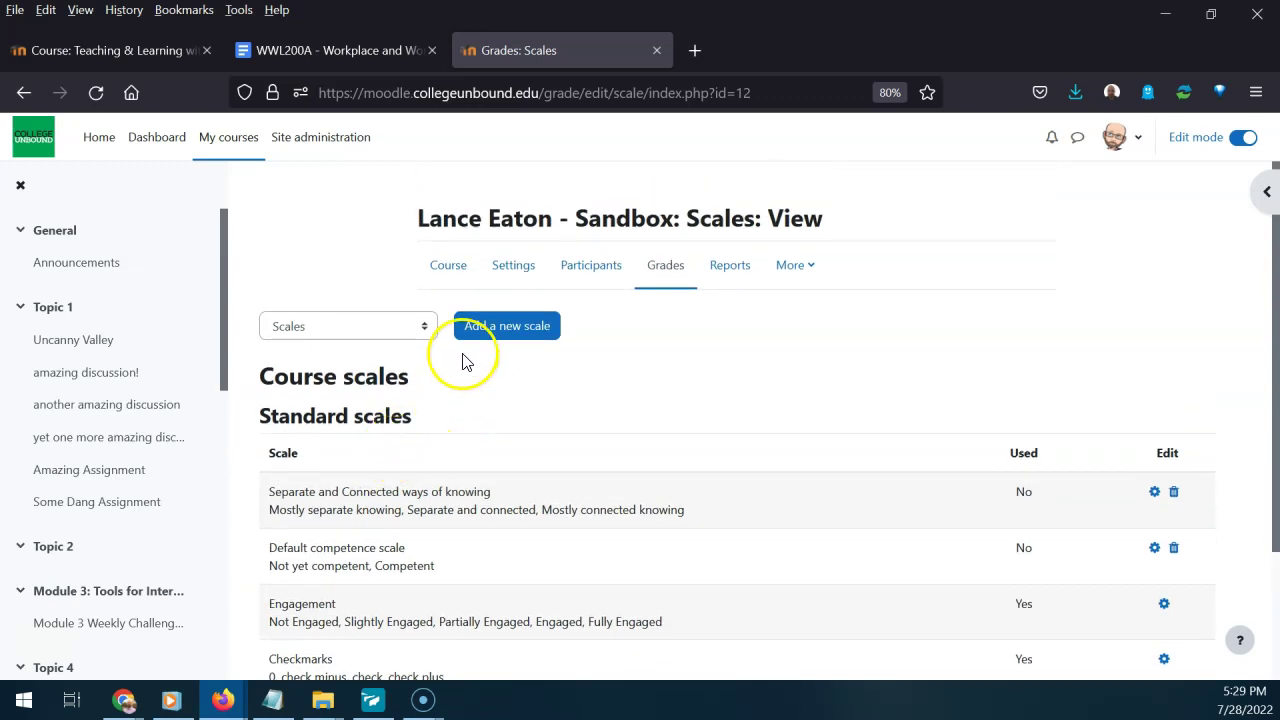
# Start a new course scale and name it "Thumbs".
pyautogui.click(491, 326)
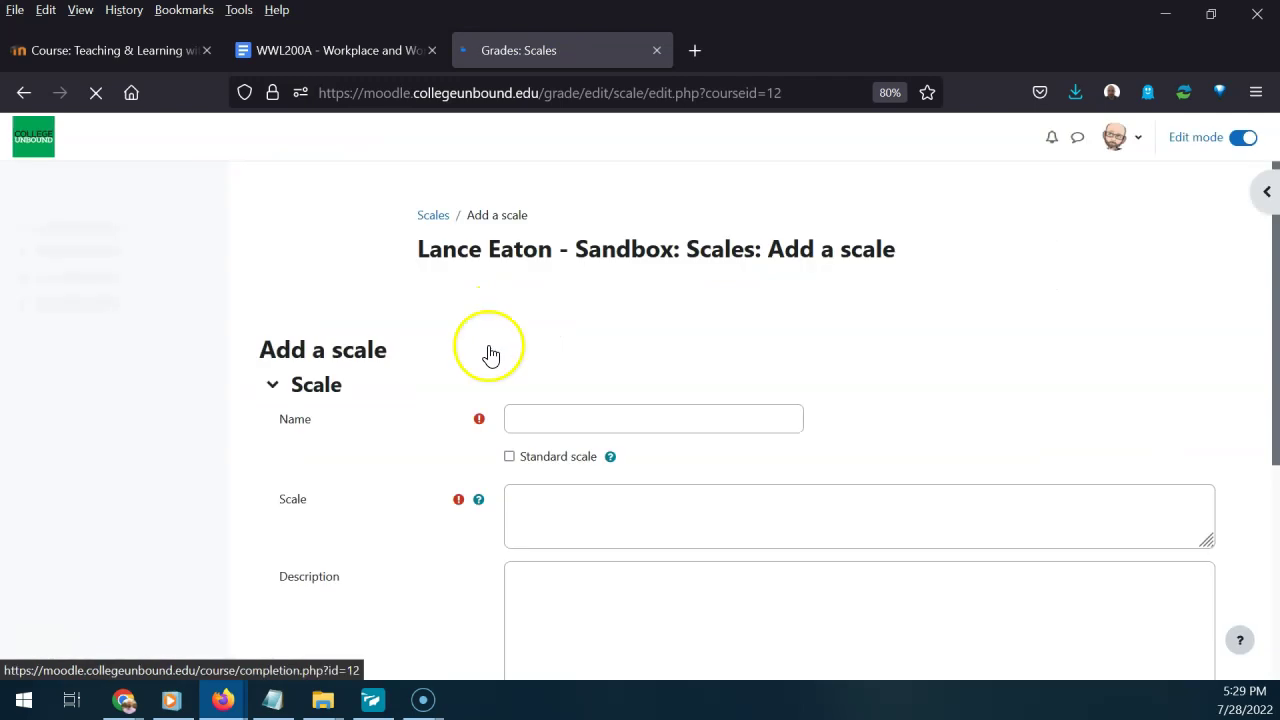
pyautogui.click(546, 416)
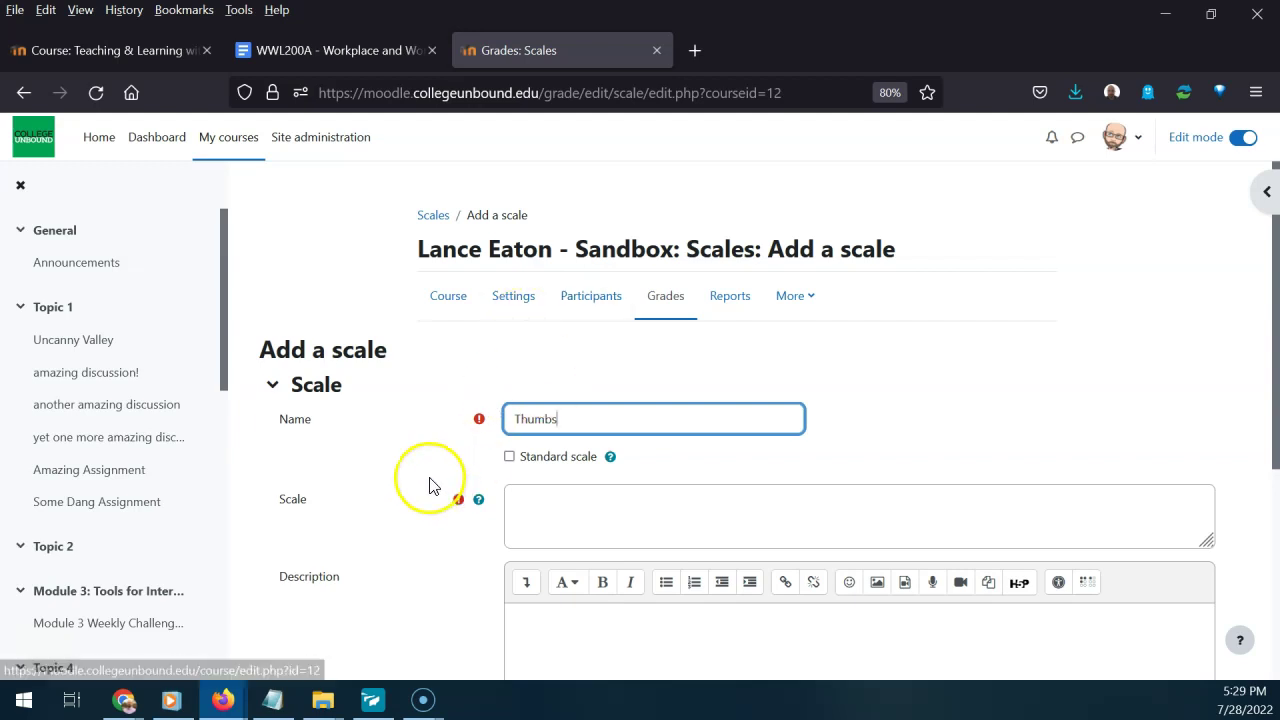
pyautogui.scroll(-2, 437, 420)
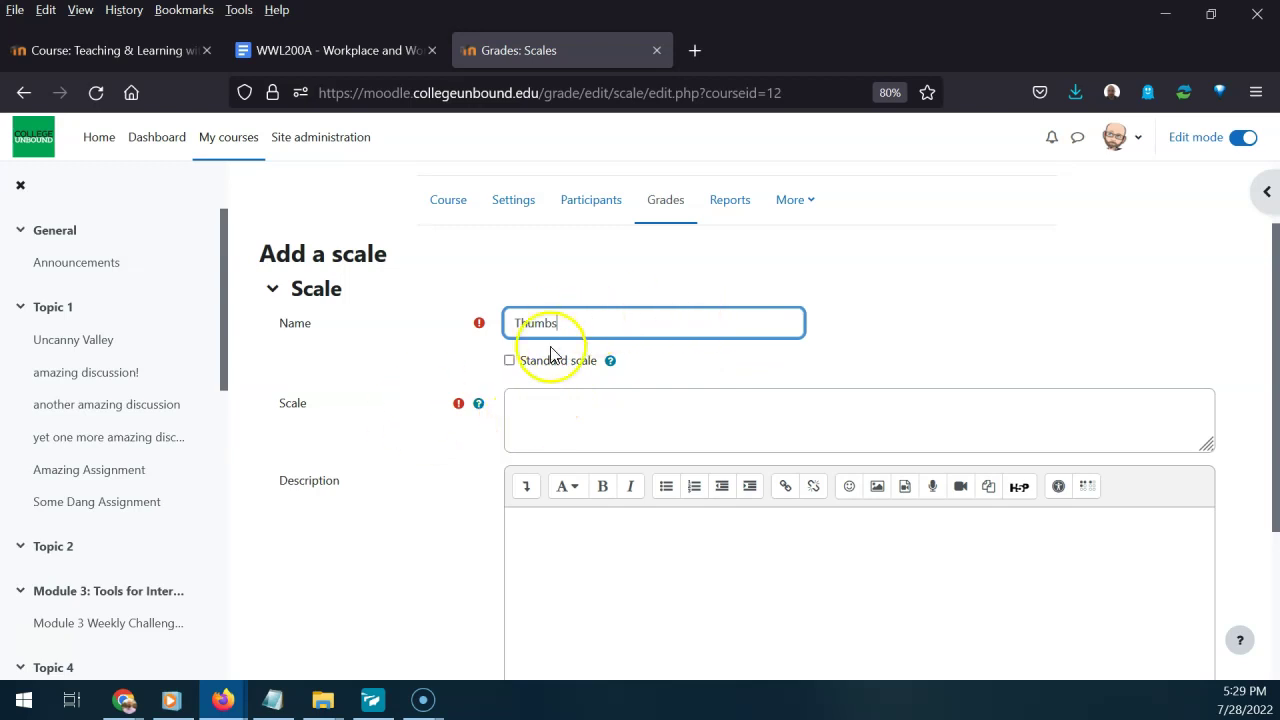
# Read the help on scale values and enter "Thumbs Down, 1 Thumb Up, 2 Thumbs" as the scale, checking its entries.
pyautogui.click(587, 392)
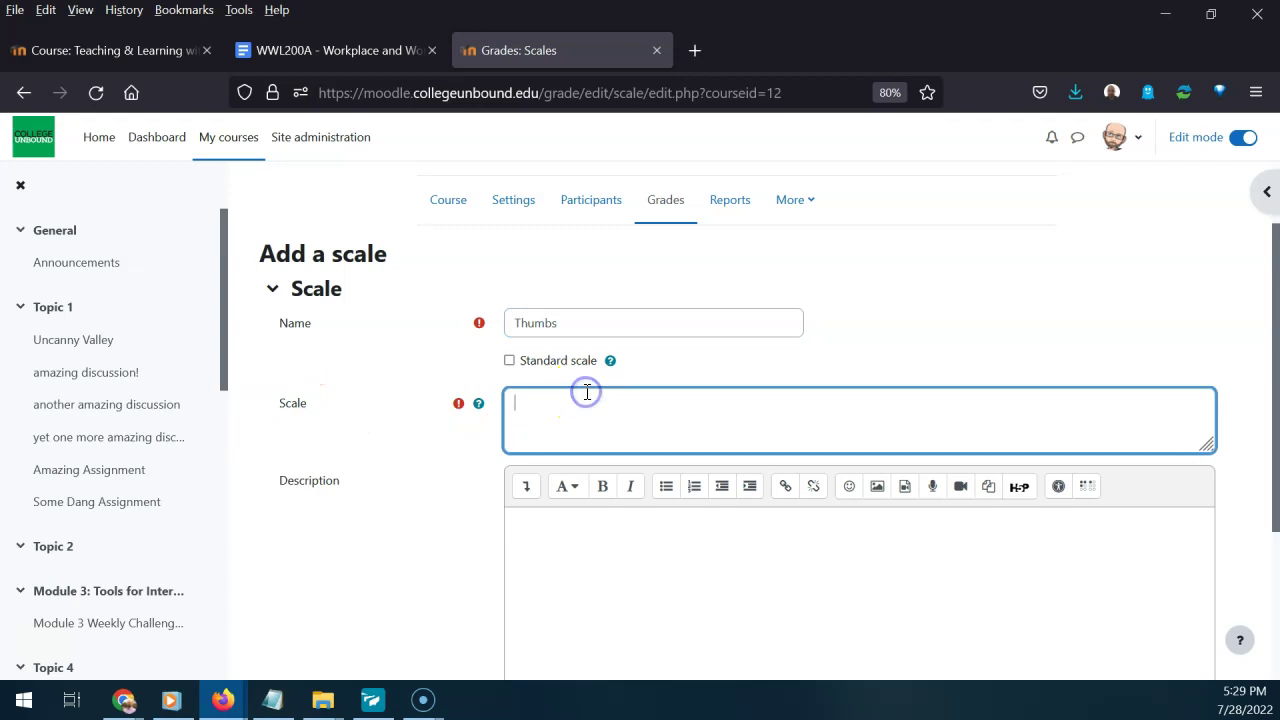
pyautogui.click(480, 405)
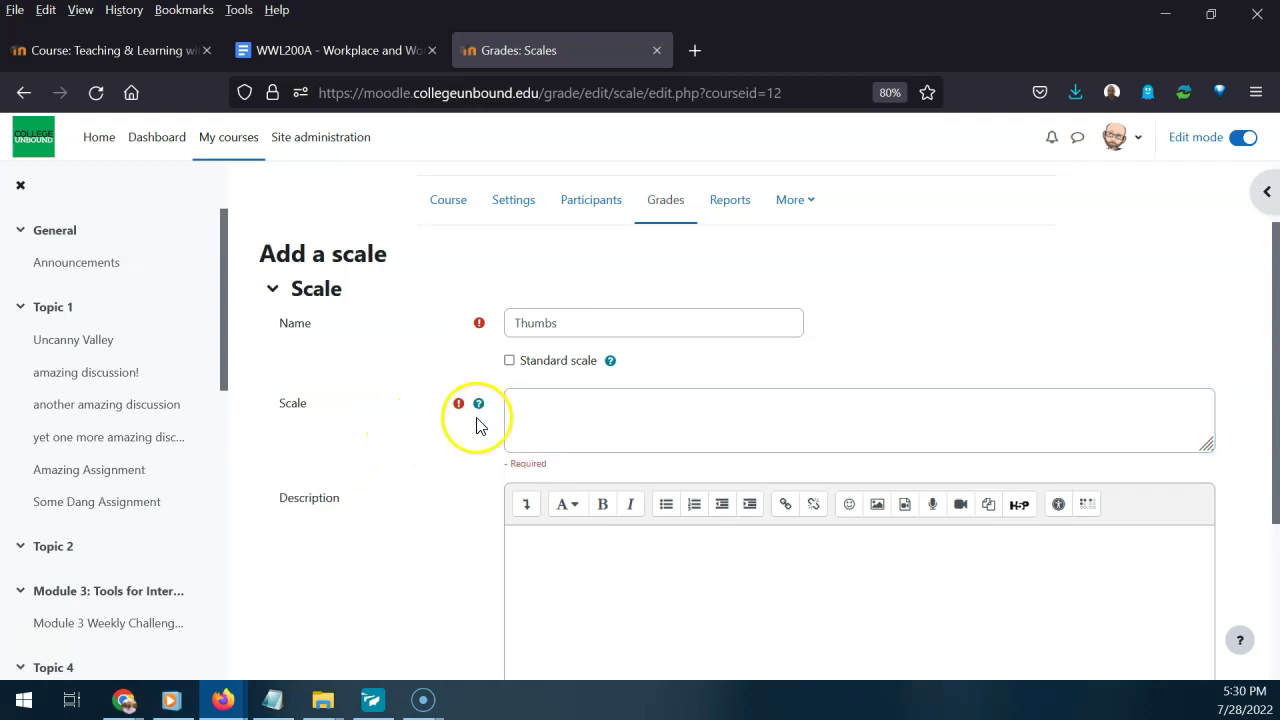
pyautogui.click(480, 406)
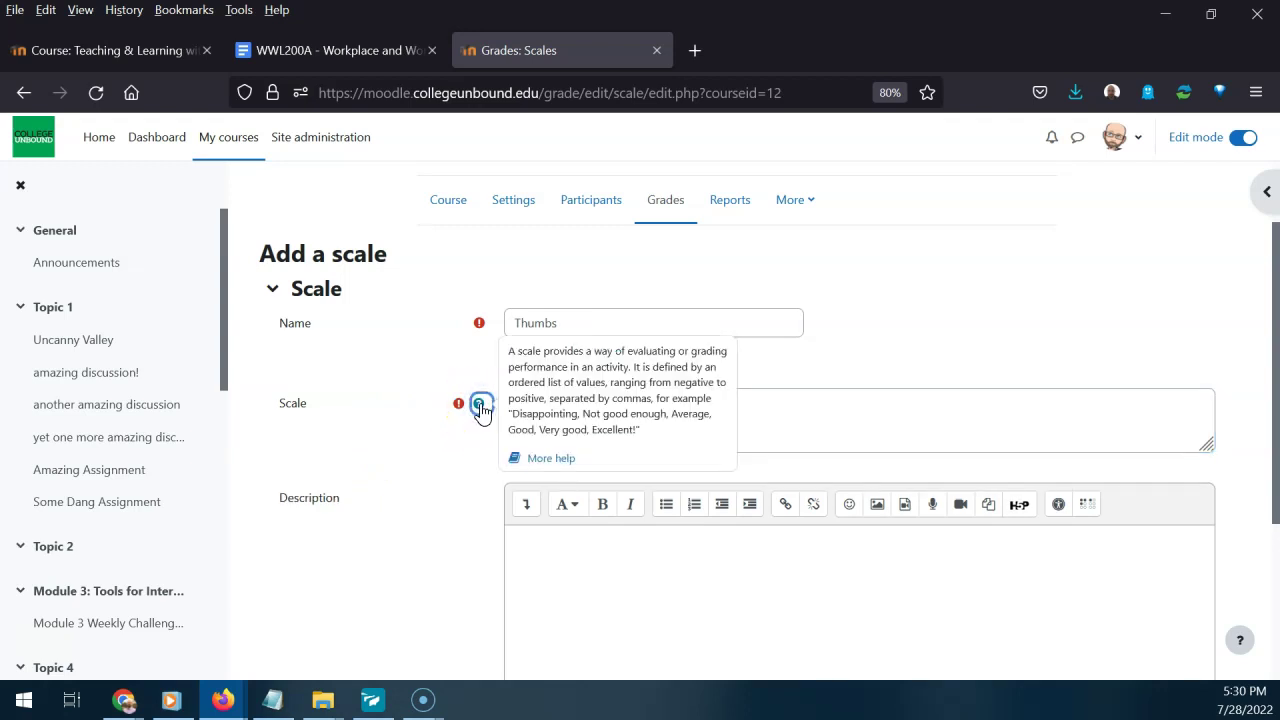
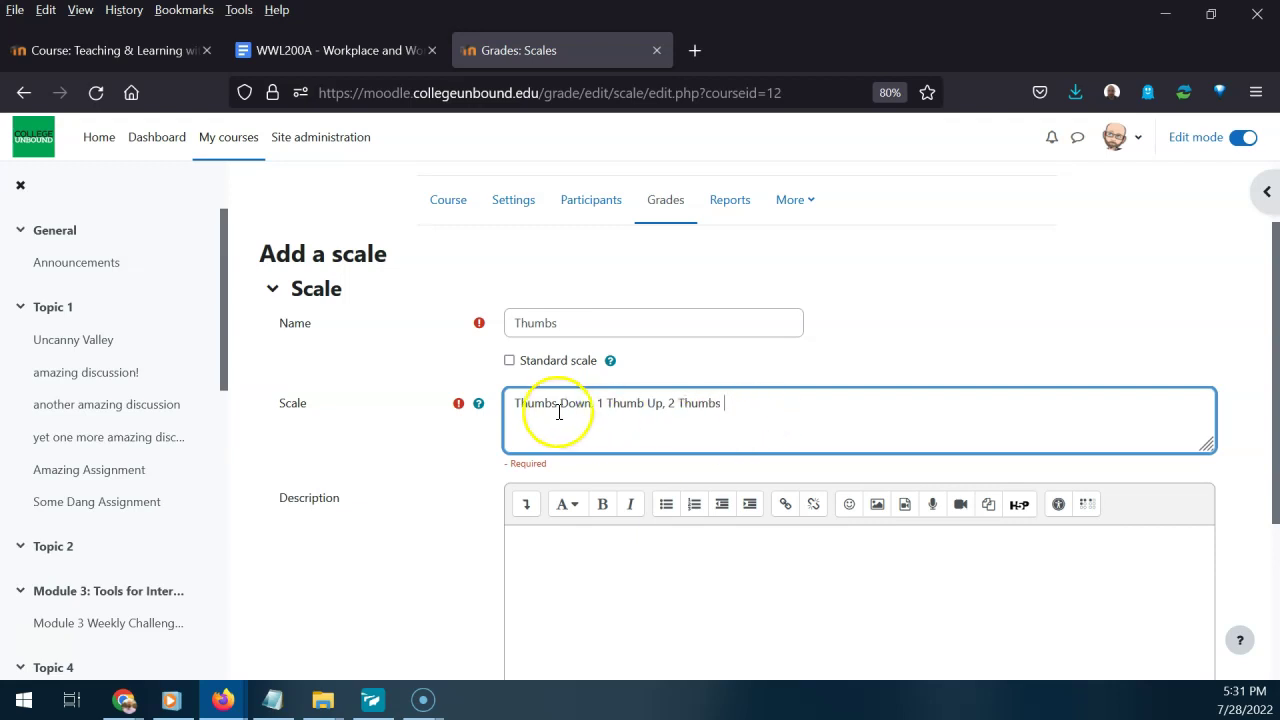
pyautogui.moveTo(512, 403); pyautogui.dragTo(648, 403)
pyautogui.click(648, 403)
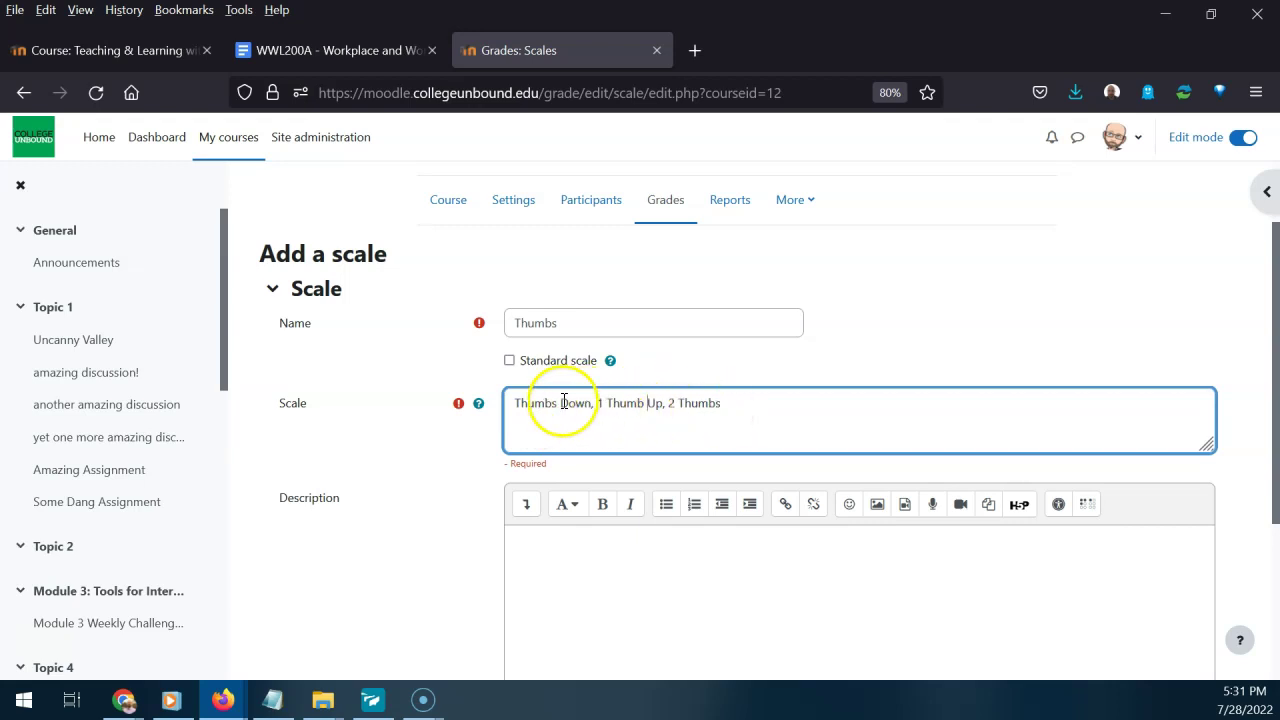
pyautogui.moveTo(513, 402); pyautogui.dragTo(714, 401)
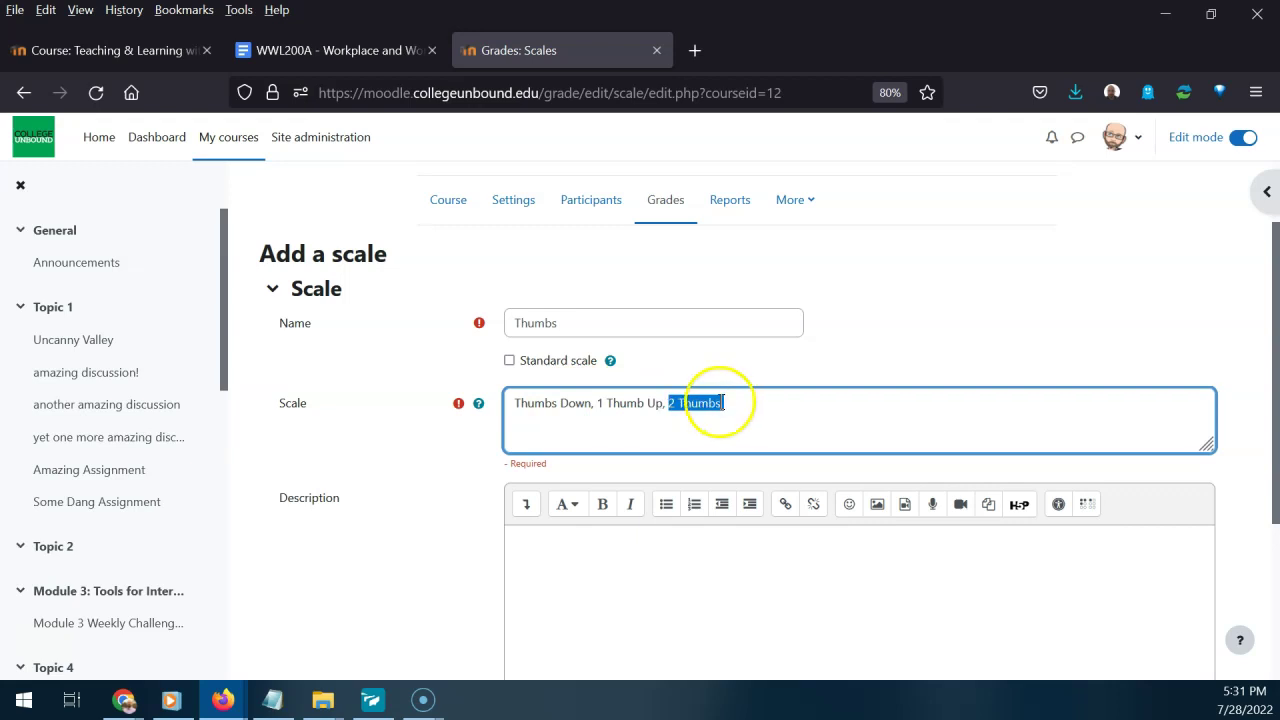
pyautogui.click(720, 402)
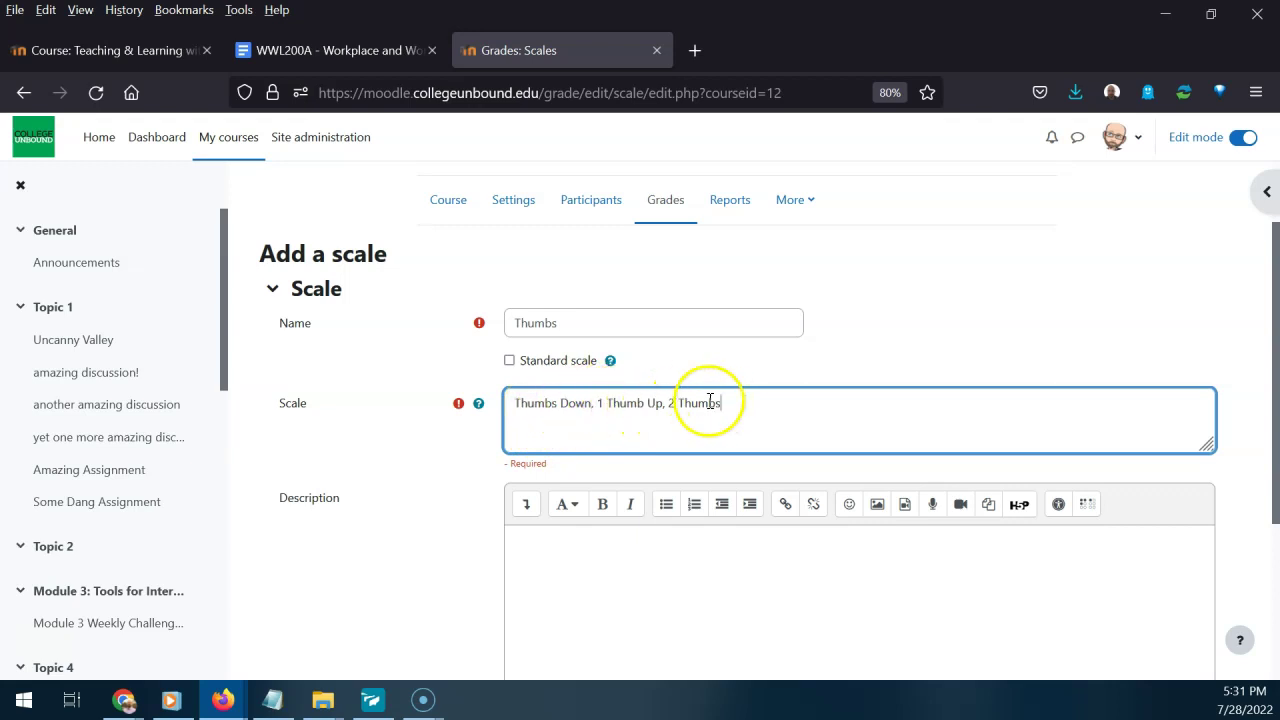
# Leave the description empty and save the Thumbs scale.
pyautogui.scroll(-2, 471, 400)
pyautogui.click(564, 466)
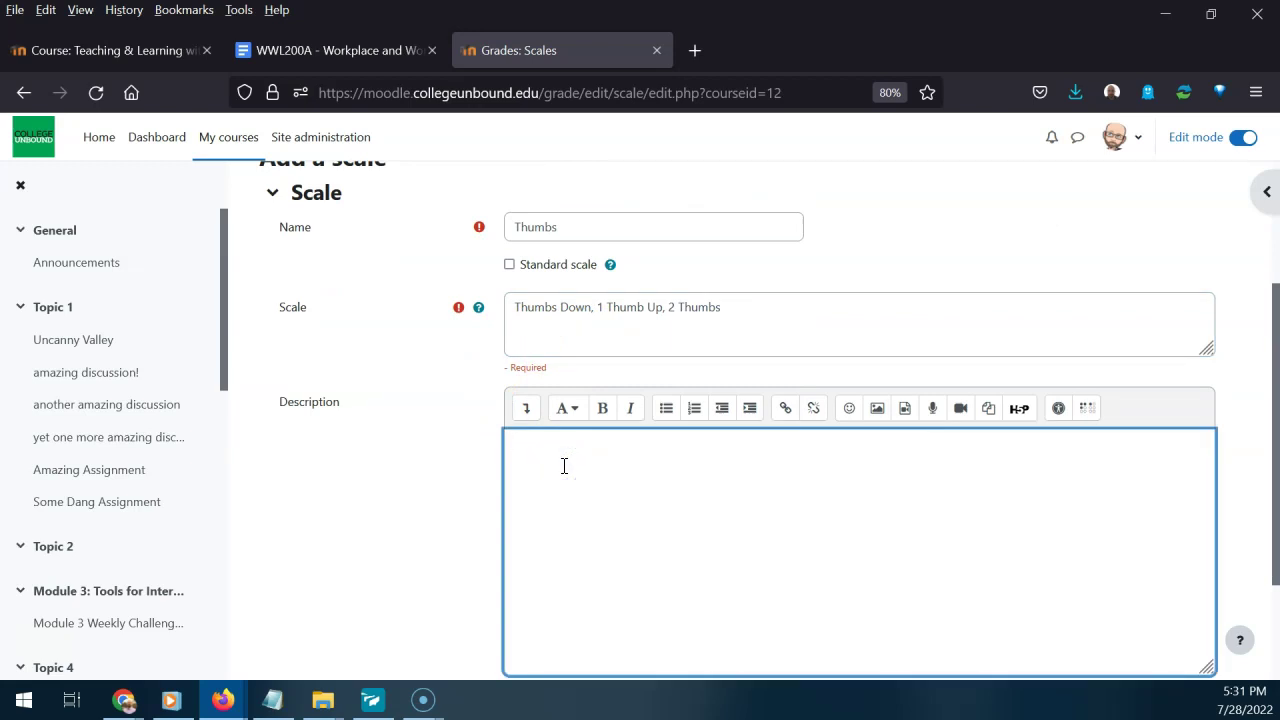
pyautogui.scroll(-3, 443, 380)
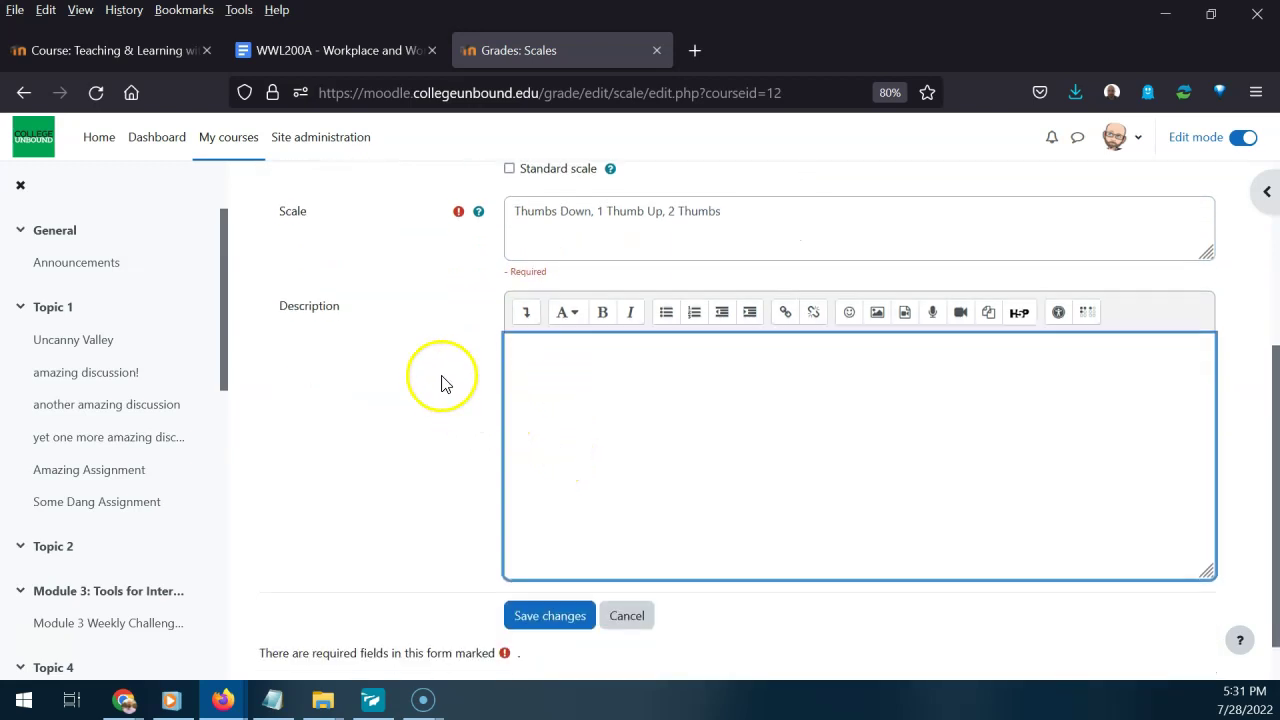
pyautogui.click(563, 563)
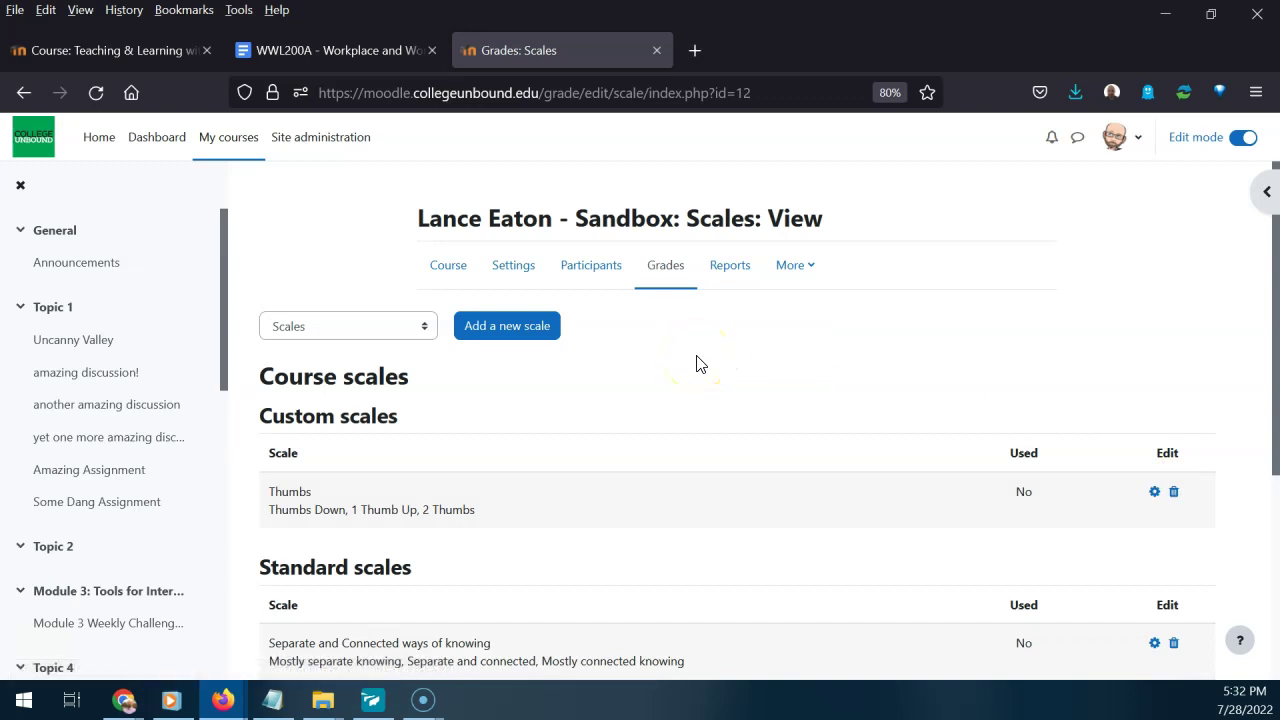
# Switch to Gradebook setup, view the forum behind the "amazing discussion! whole forum" grade item, and return to the setup page.
pyautogui.click(379, 330)
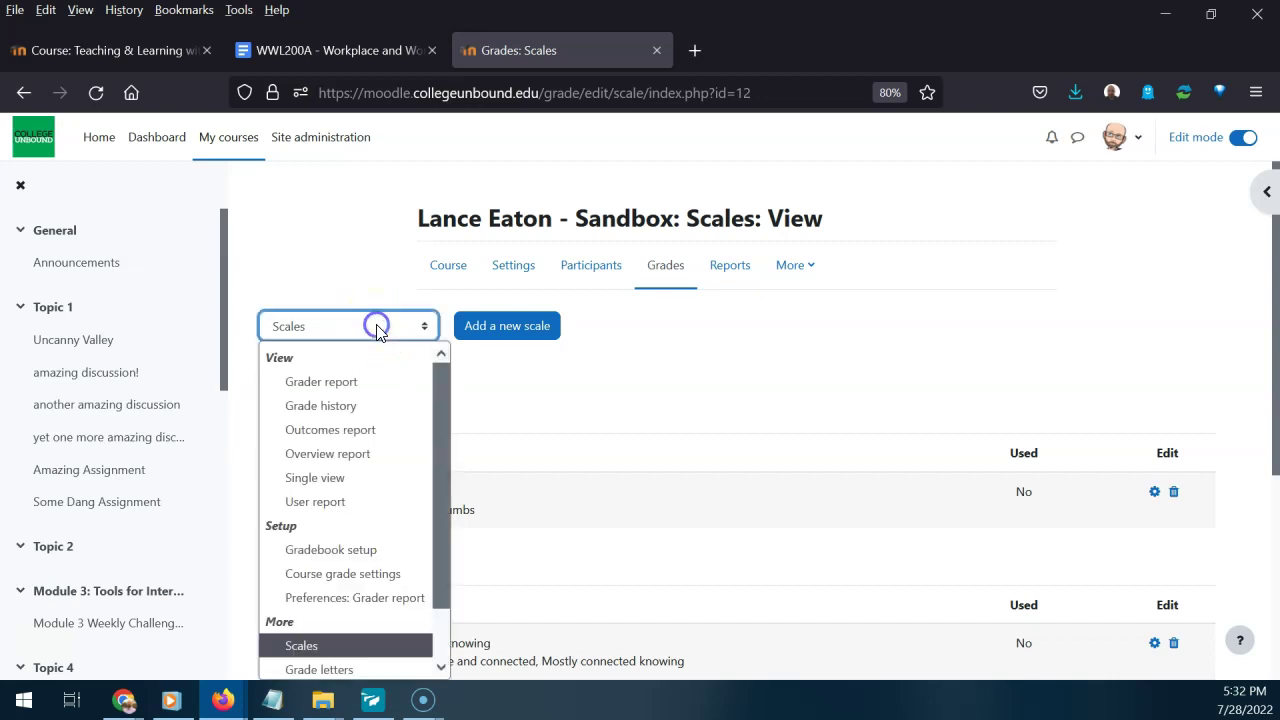
pyautogui.click(362, 557)
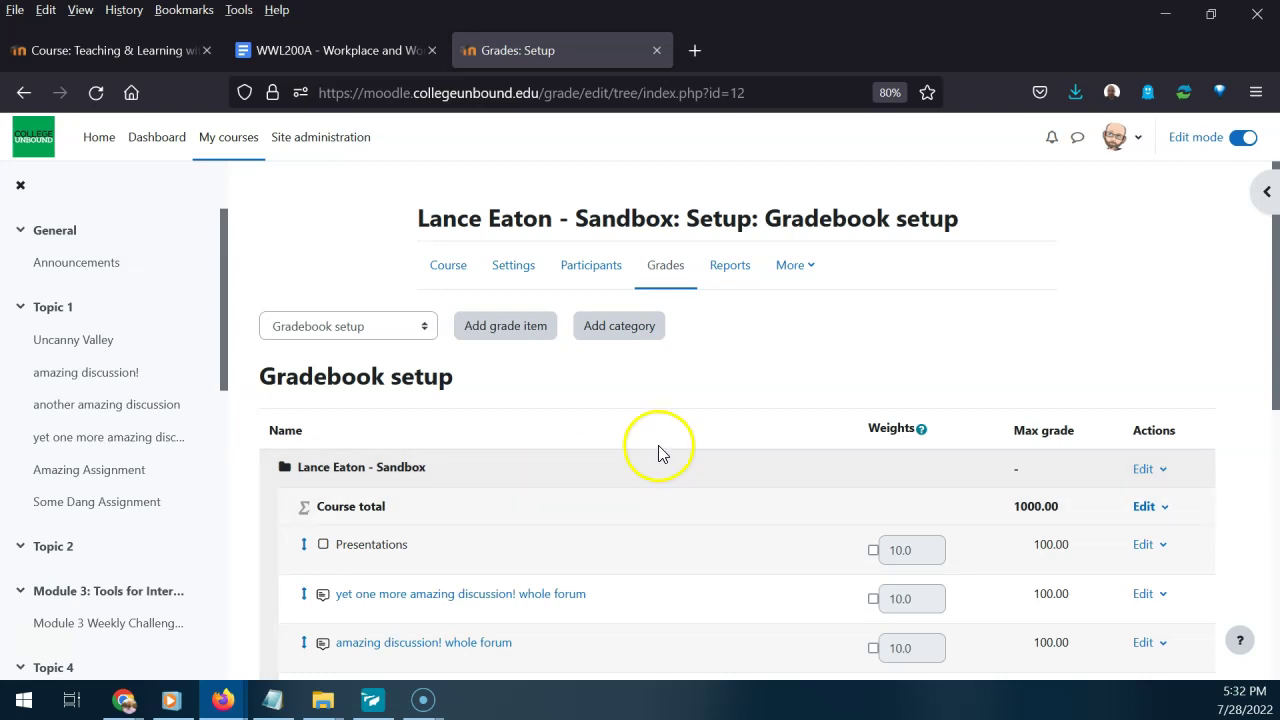
pyautogui.scroll(-3, 658, 453)
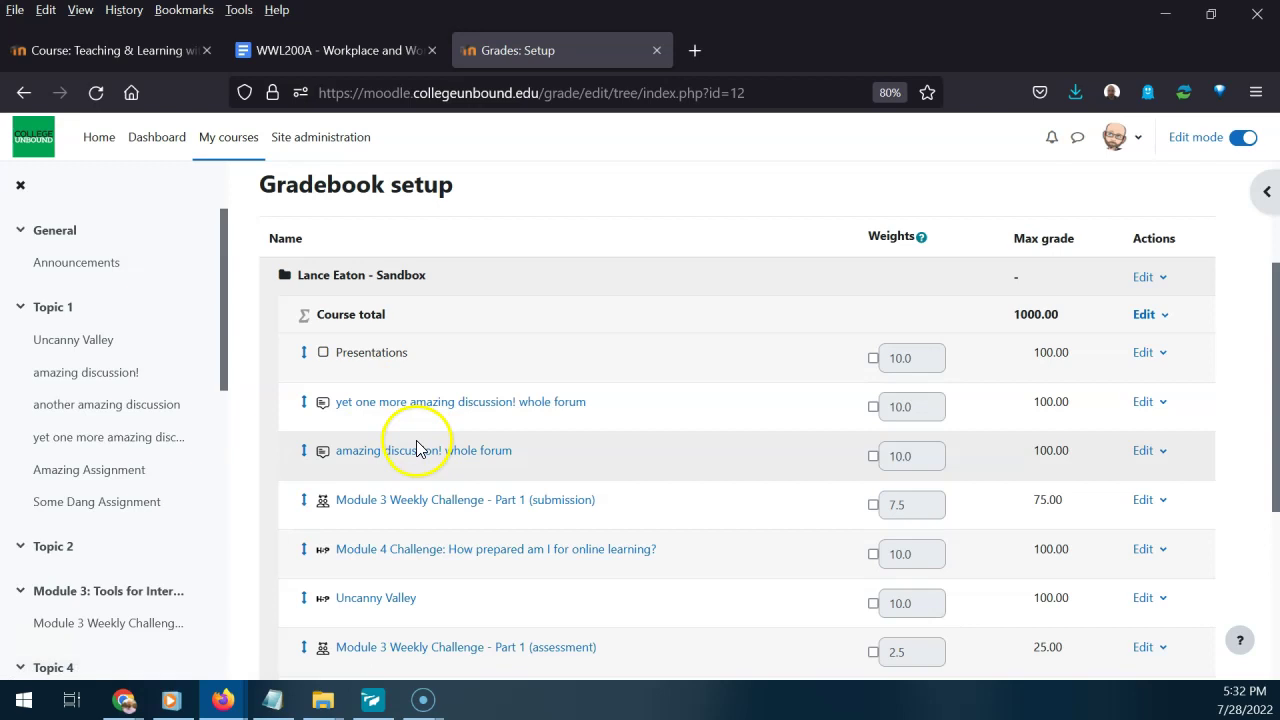
pyautogui.click(415, 460)
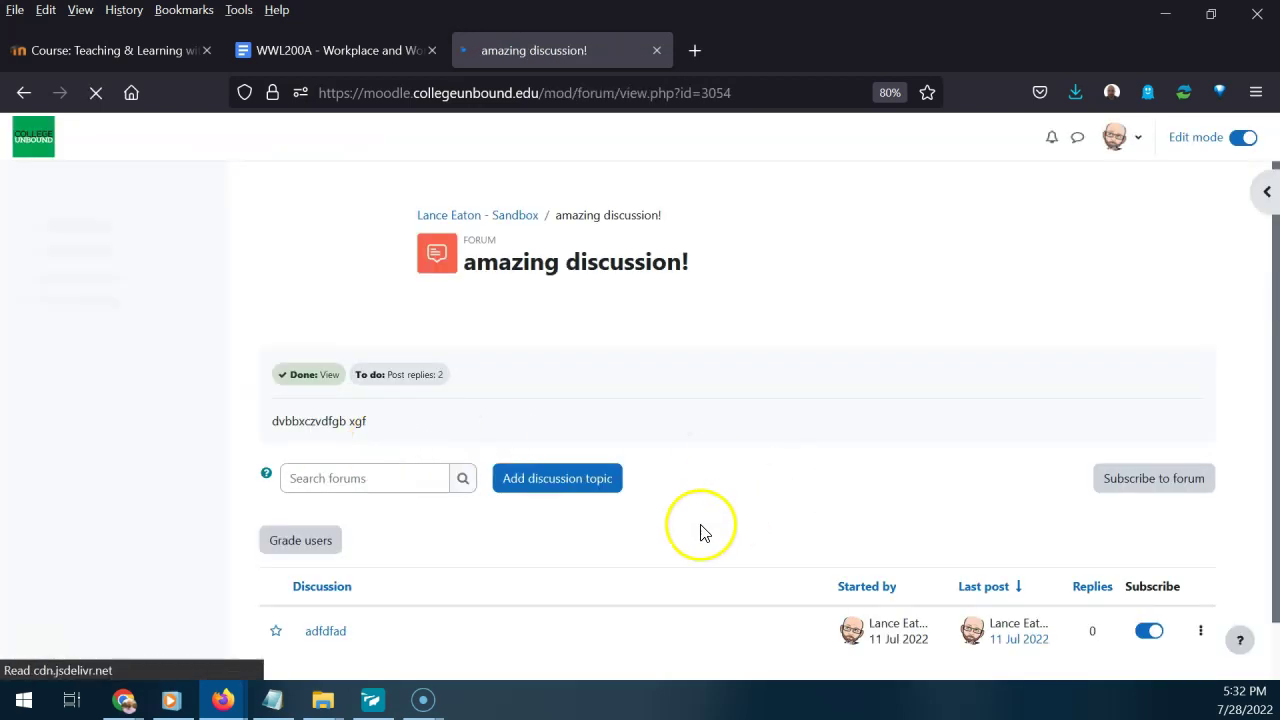
pyautogui.hotkey('alt', 'Left')
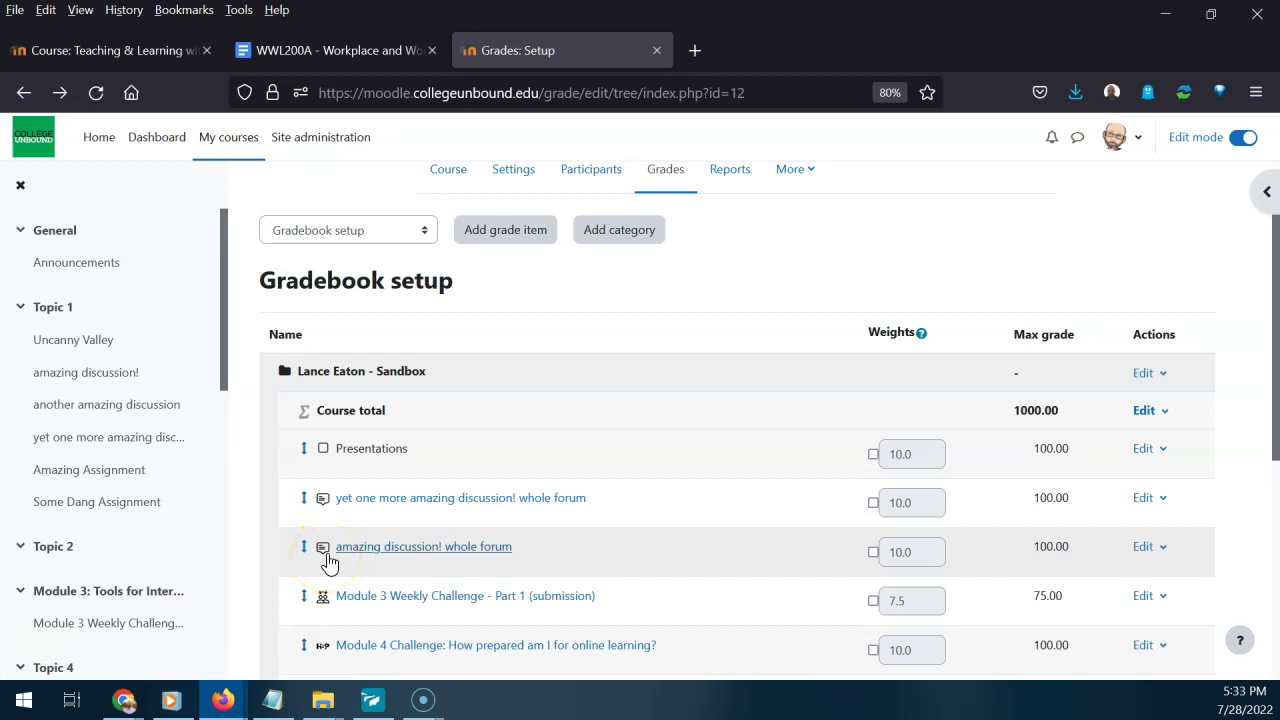
# Review the grade items in Gradebook setup down to Amazing Assignment, including their move handles, weights and max grades.
pyautogui.scroll(-3, 322, 560)
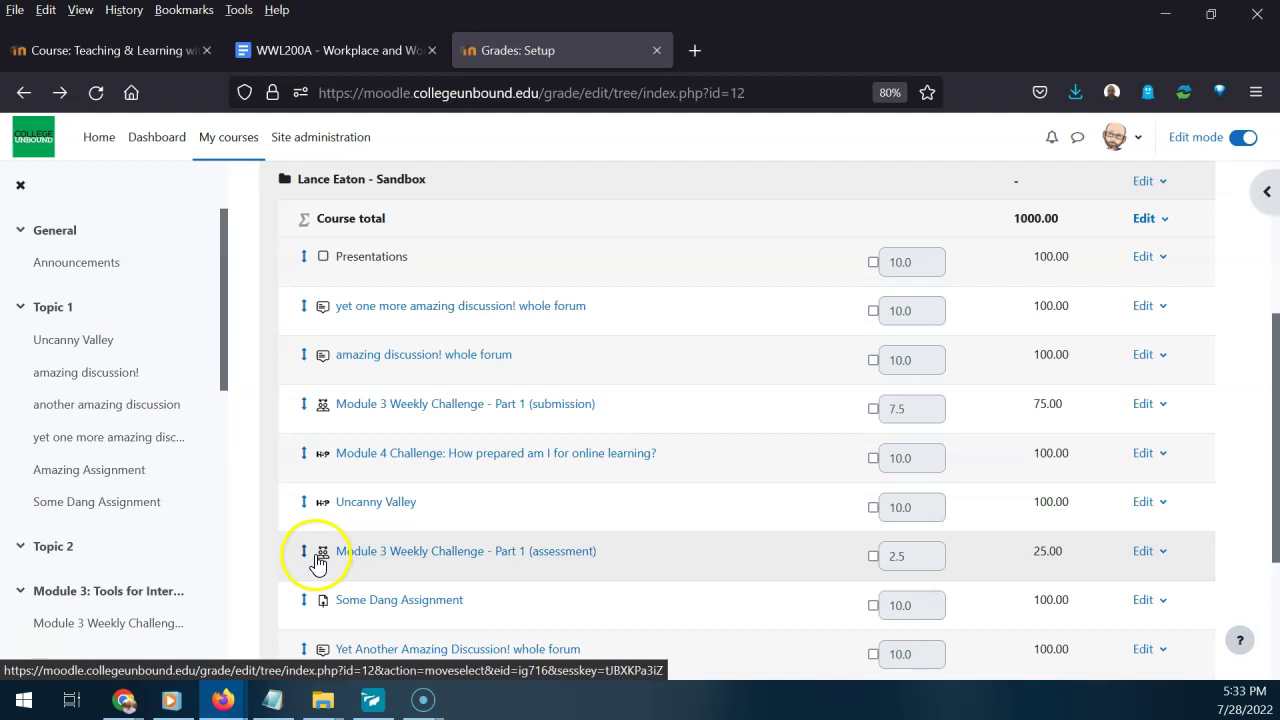
pyautogui.scroll(-2, 323, 520)
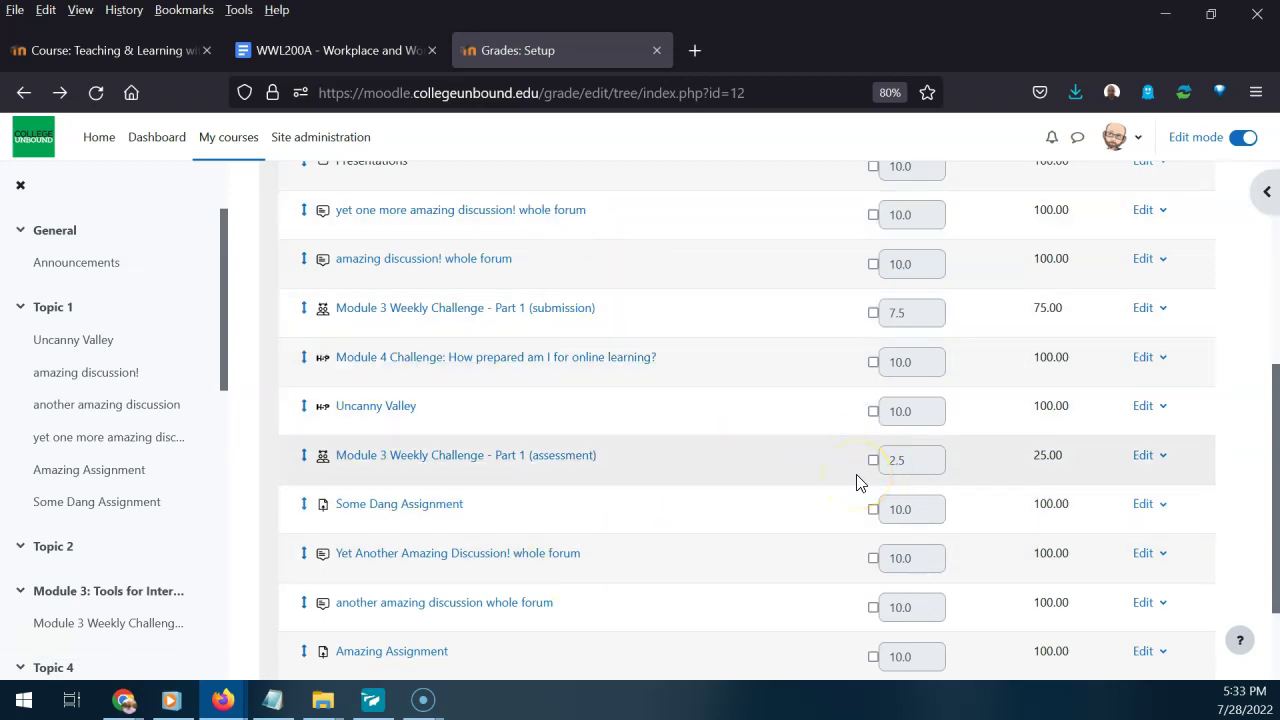
pyautogui.scroll(-3, 824, 439)
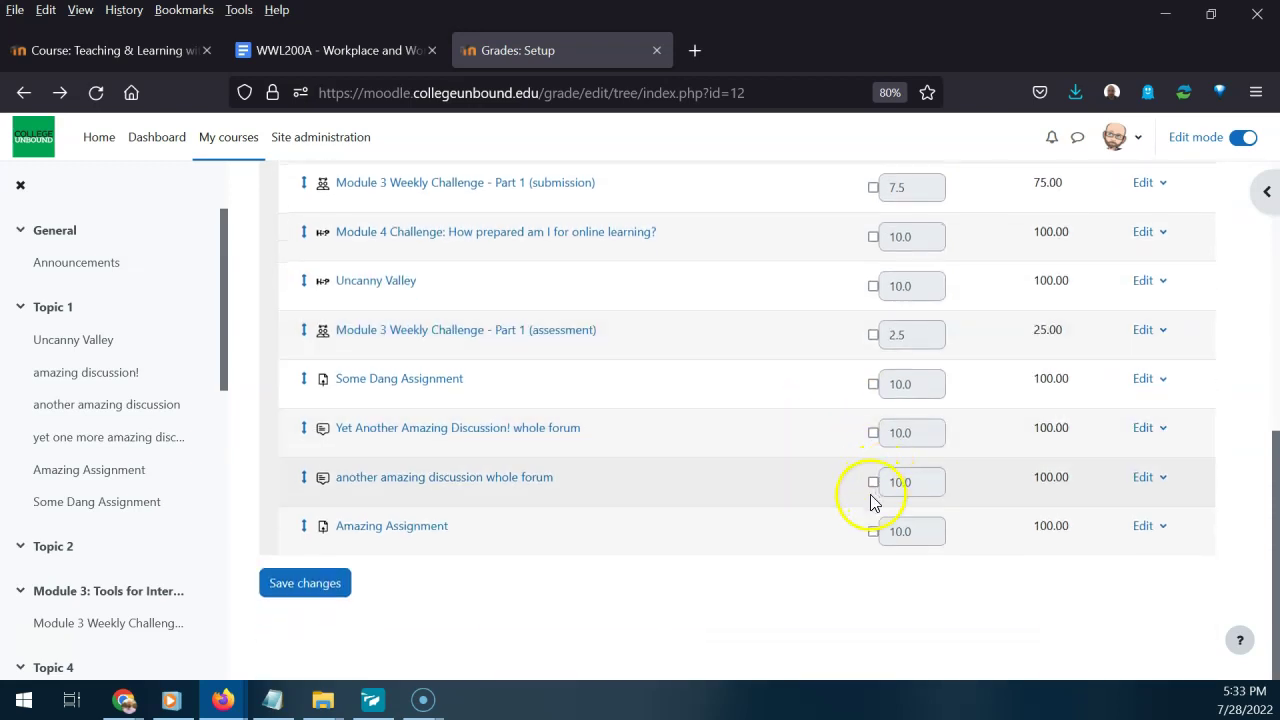
pyautogui.scroll(5, 1049, 546)
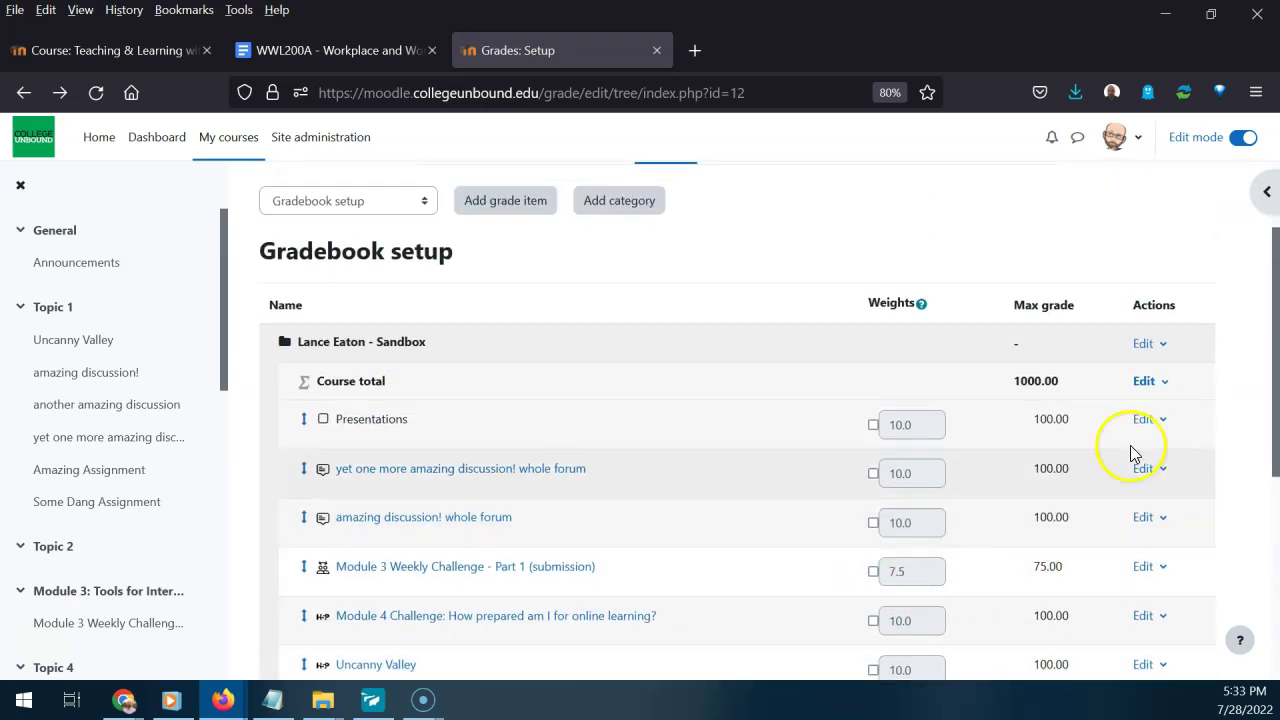
# Enlarge the page to 90% and compare the course total's max grade with the individual items' max grades.
pyautogui.doubleClick(368, 381)
pyautogui.click(1070, 386)
pyautogui.moveTo(1070, 386); pyautogui.dragTo(998, 390)
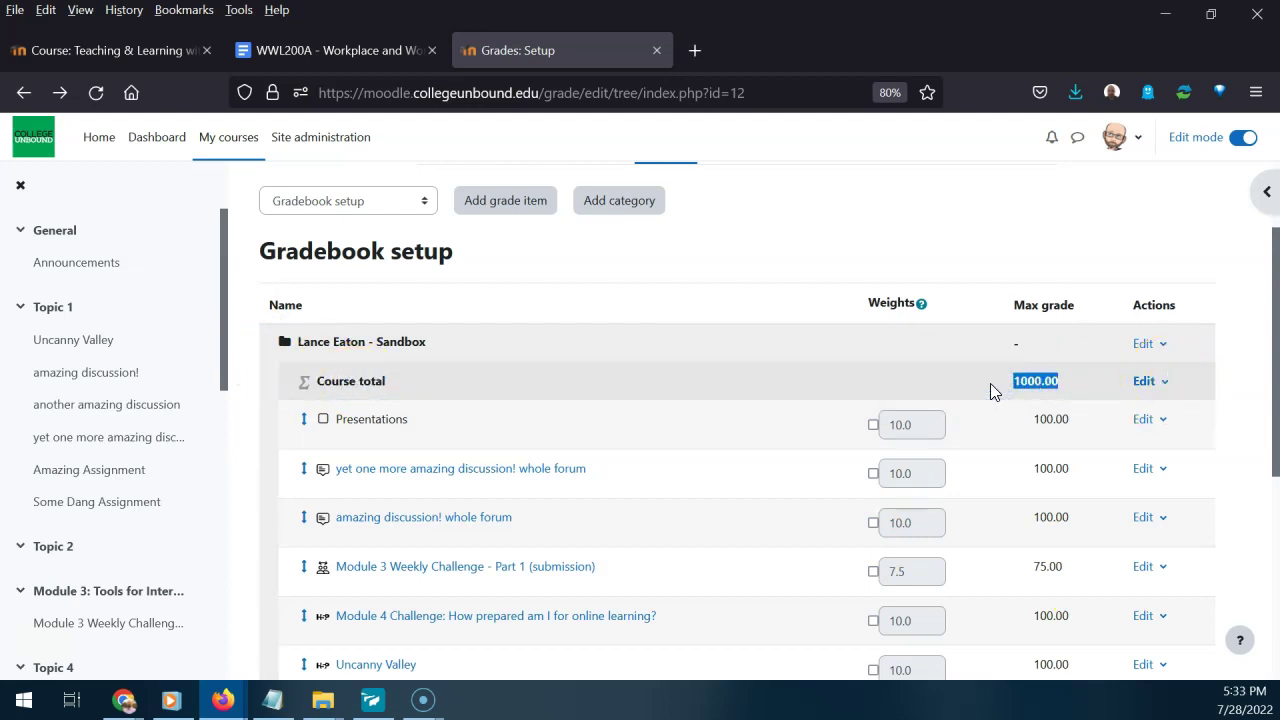
pyautogui.hotkey('ctrl', '+')
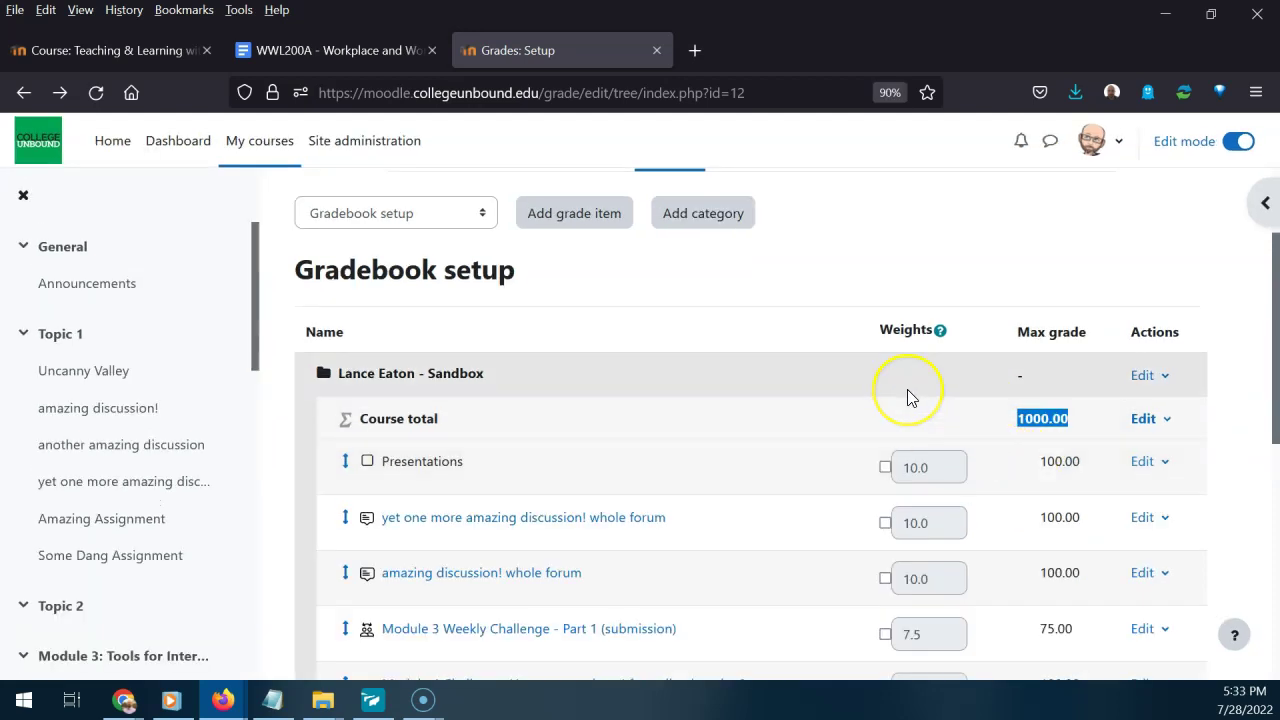
pyautogui.click(800, 334)
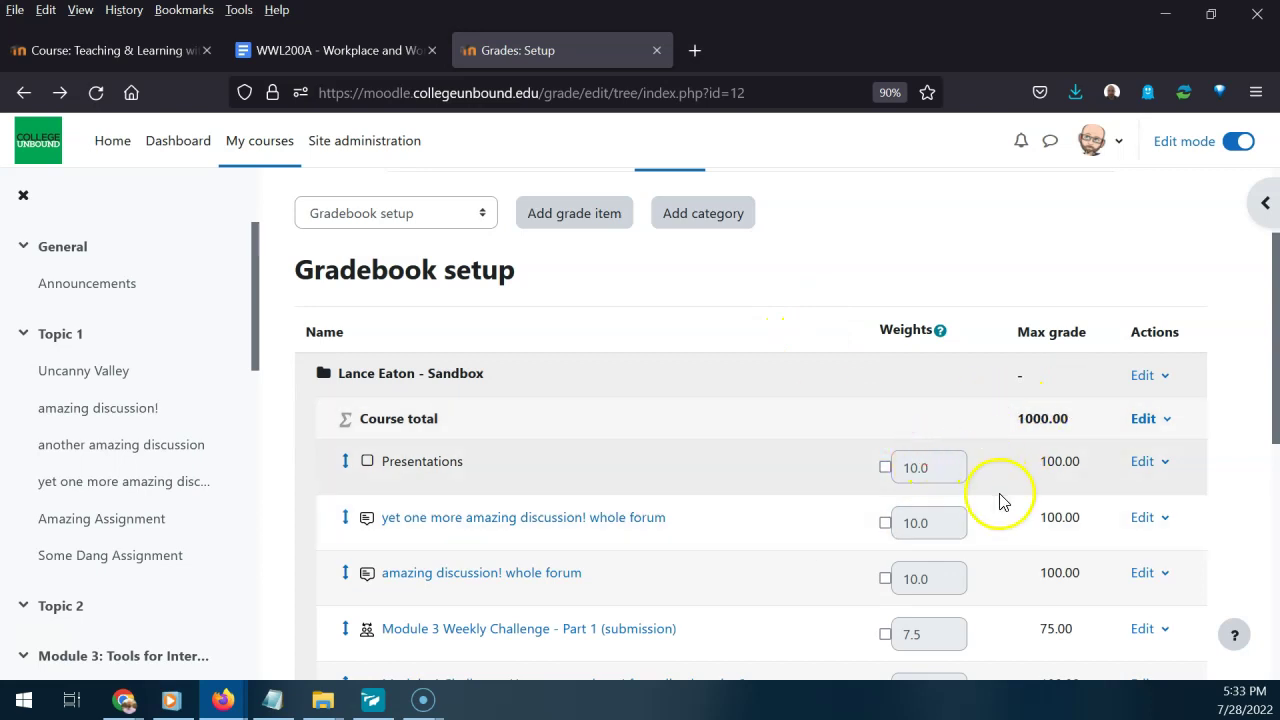
pyautogui.scroll(-5, 1000, 540)
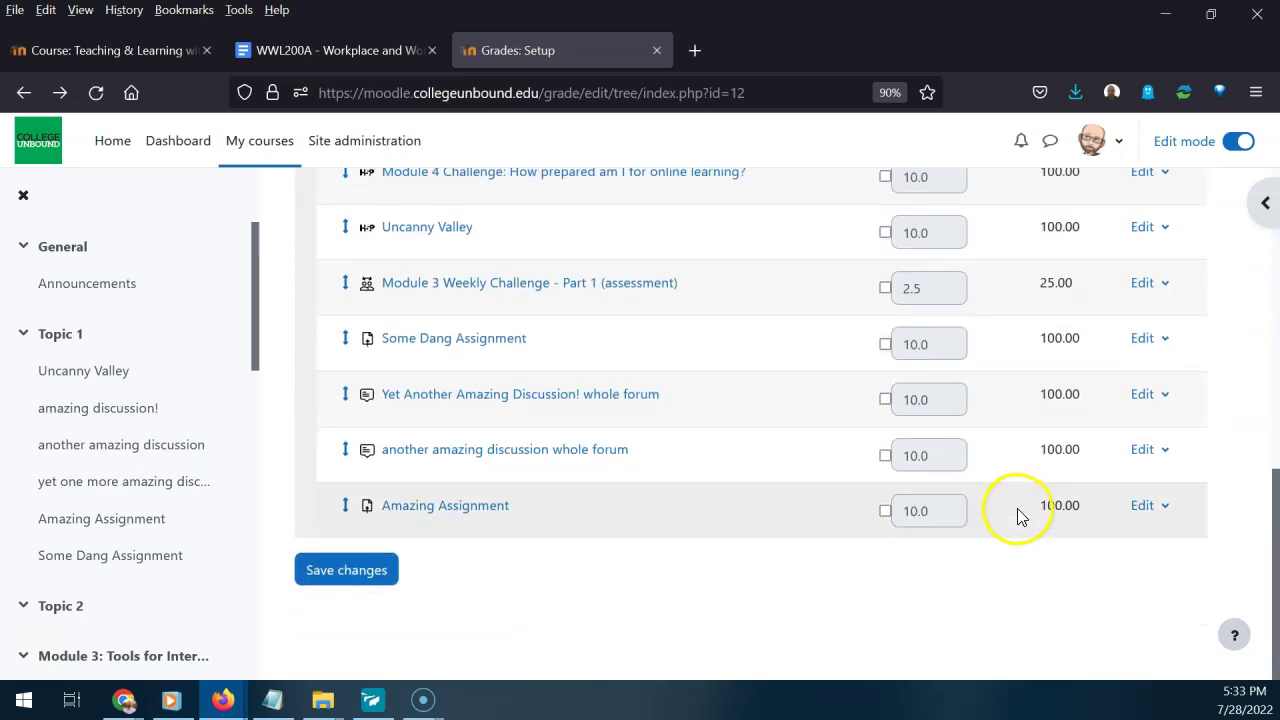
pyautogui.scroll(4, 1074, 546)
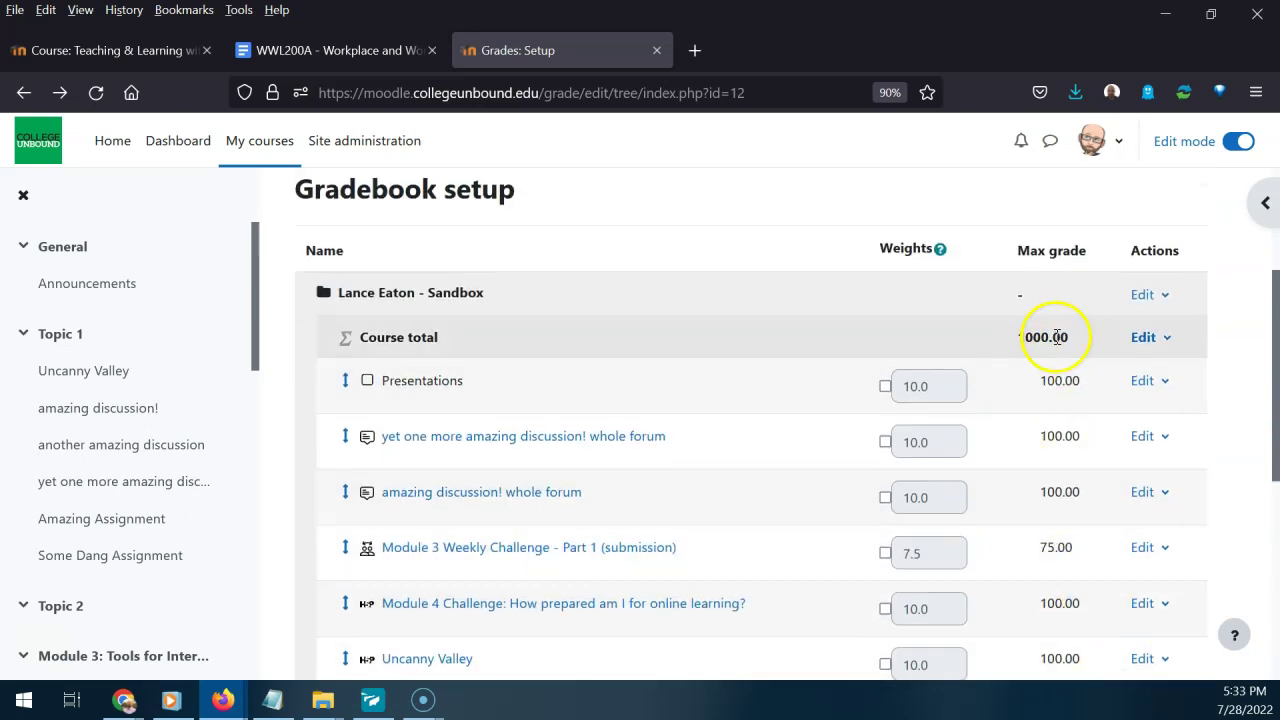
# Highlight the course total's max grade and compare it with the max grades of the individual items.
pyautogui.click(1015, 340)
pyautogui.moveTo(1015, 340); pyautogui.dragTo(1056, 342)
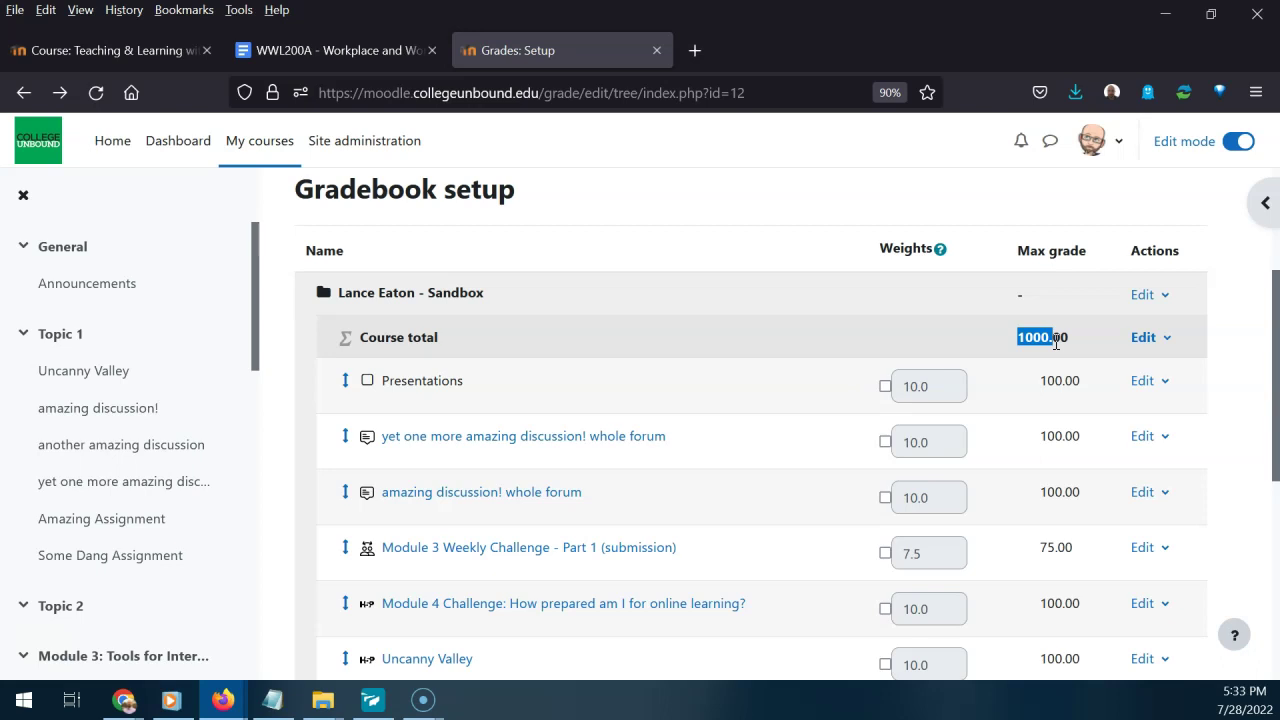
pyautogui.moveTo(1045, 338); pyautogui.dragTo(648, 436)
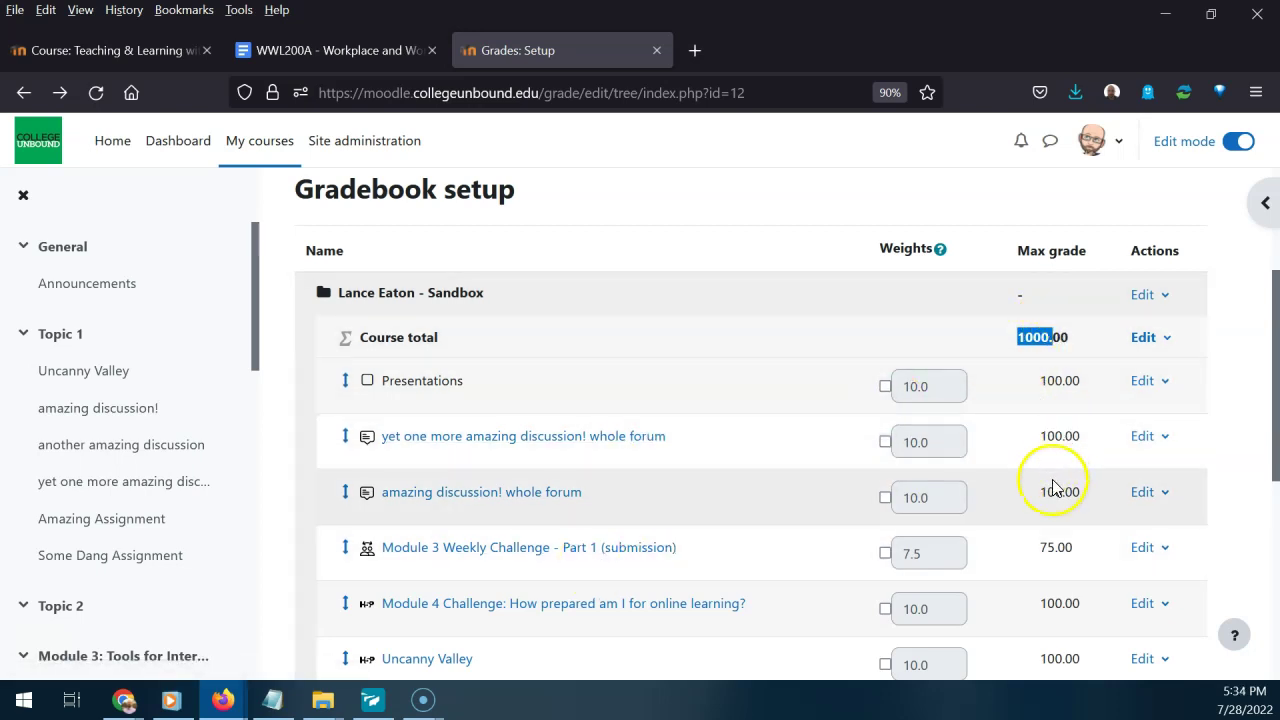
pyautogui.moveTo(1027, 342)
pyautogui.mouseDown()
pyautogui.moveTo(1051, 343)
pyautogui.moveTo(1020, 340)
pyautogui.mouseUp()
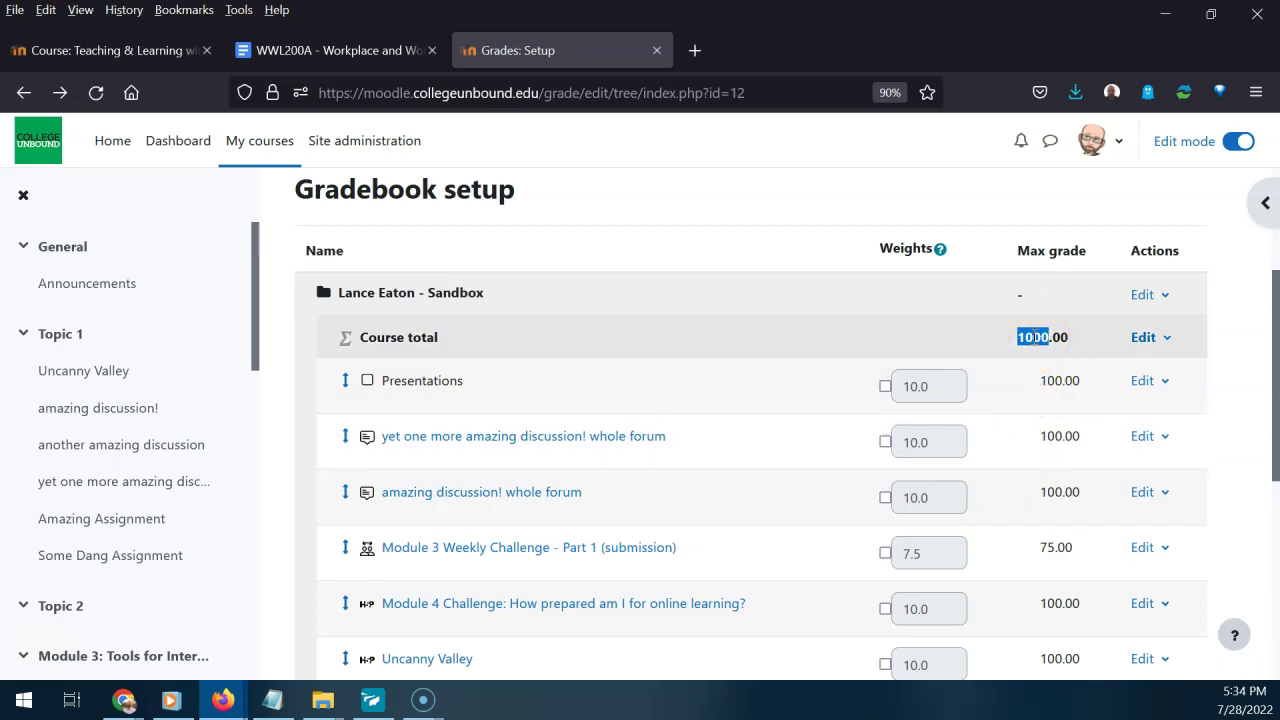
pyautogui.moveTo(1033, 337)
pyautogui.mouseDown()
pyautogui.moveTo(963, 371)
pyautogui.moveTo(1040, 333)
pyautogui.mouseUp()
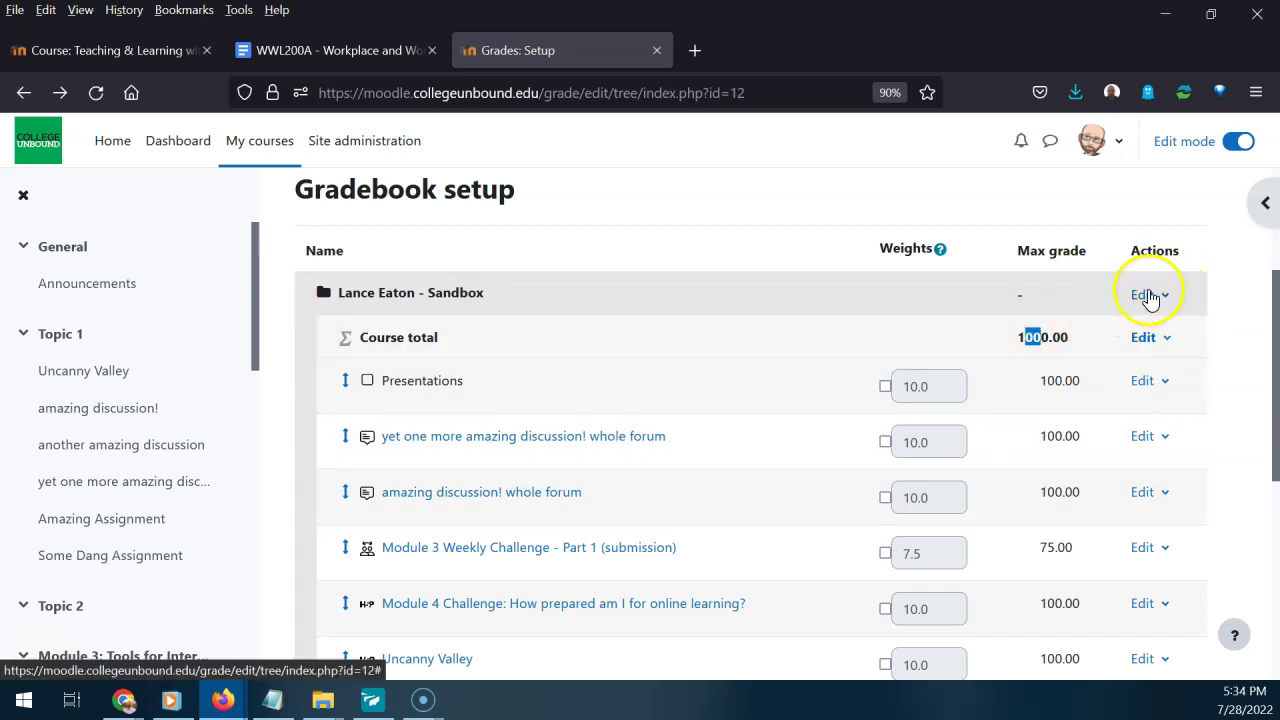
# Open the settings of the top-level course category and read its aggregation options and the aggregation help.
pyautogui.click(1145, 297)
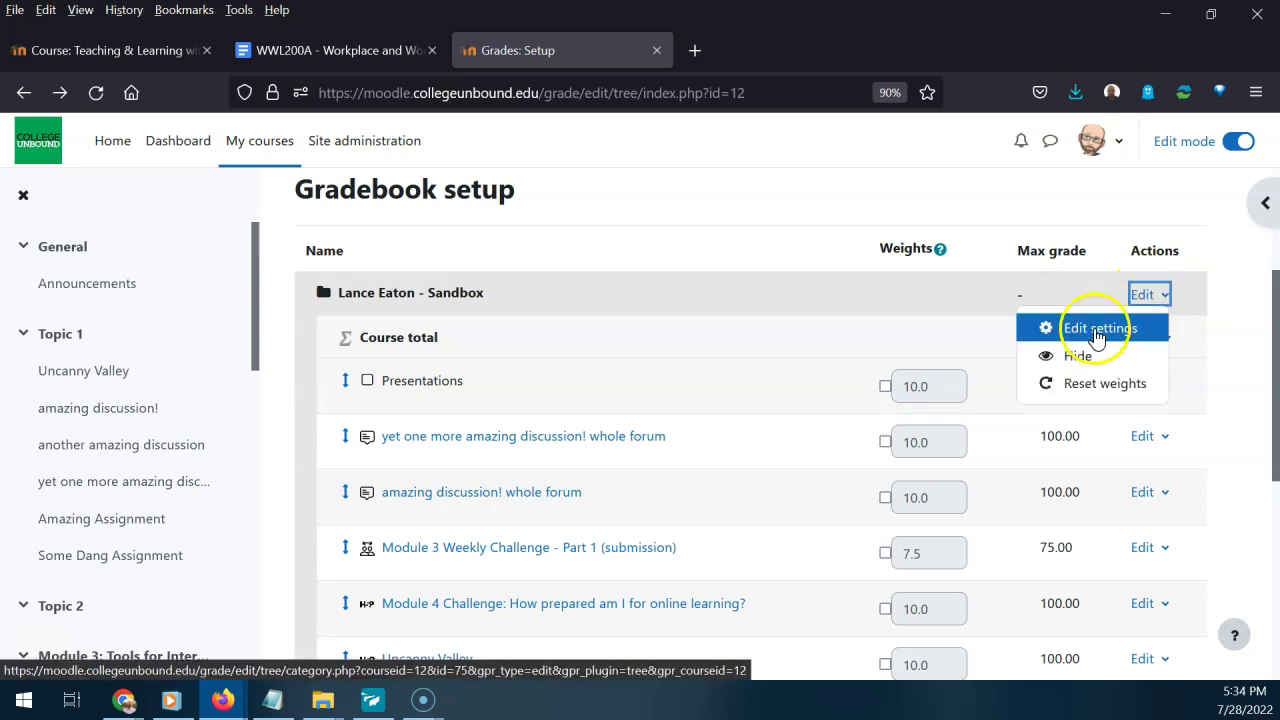
pyautogui.click(1097, 333)
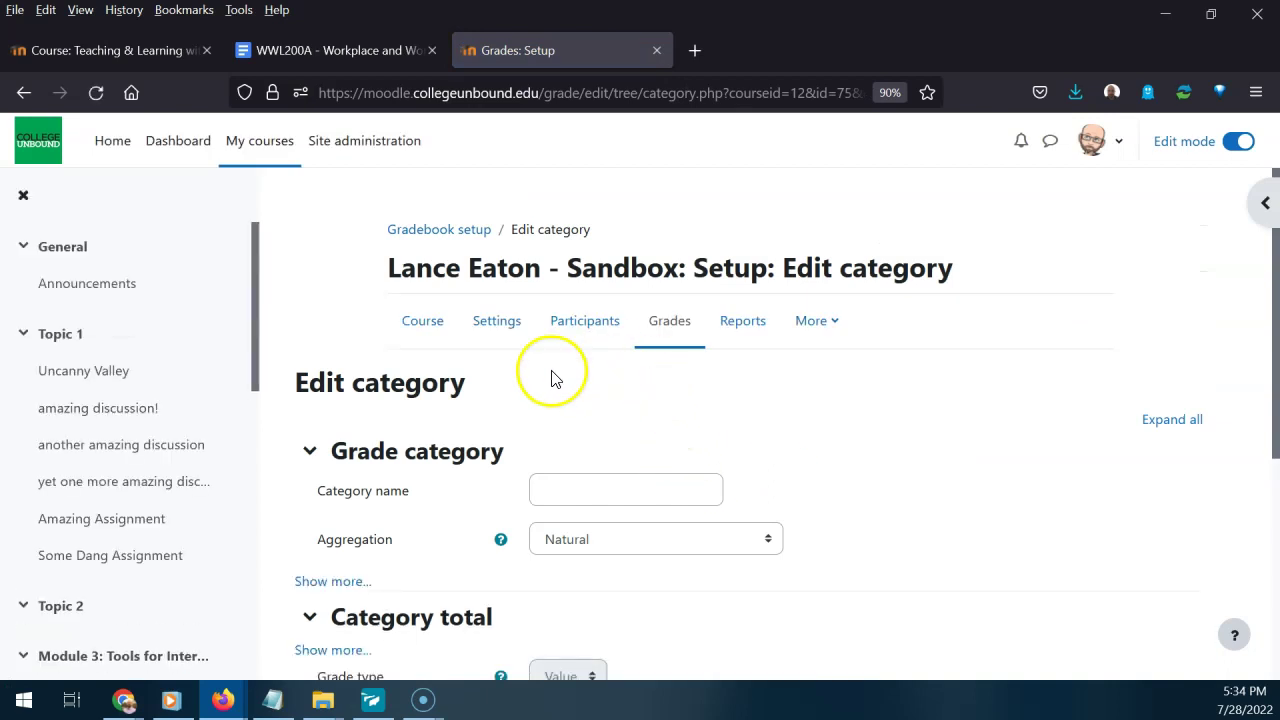
pyautogui.scroll(-2, 371, 414)
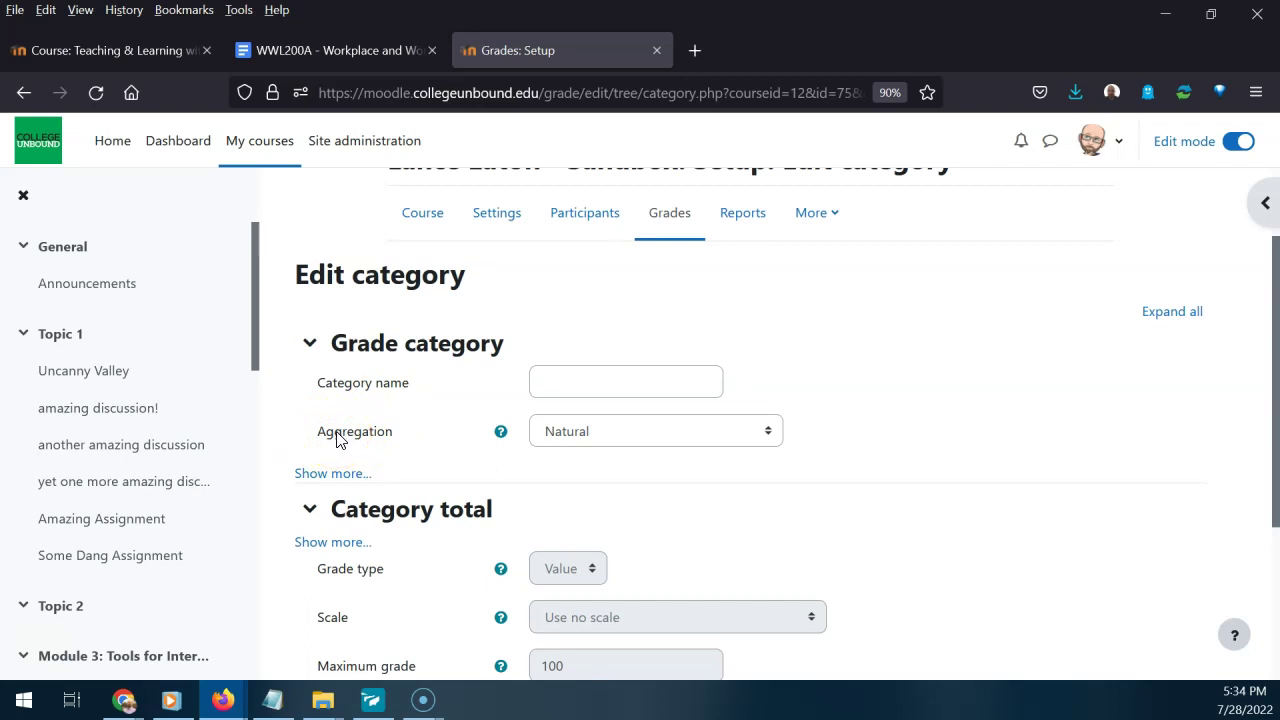
pyautogui.click(570, 443)
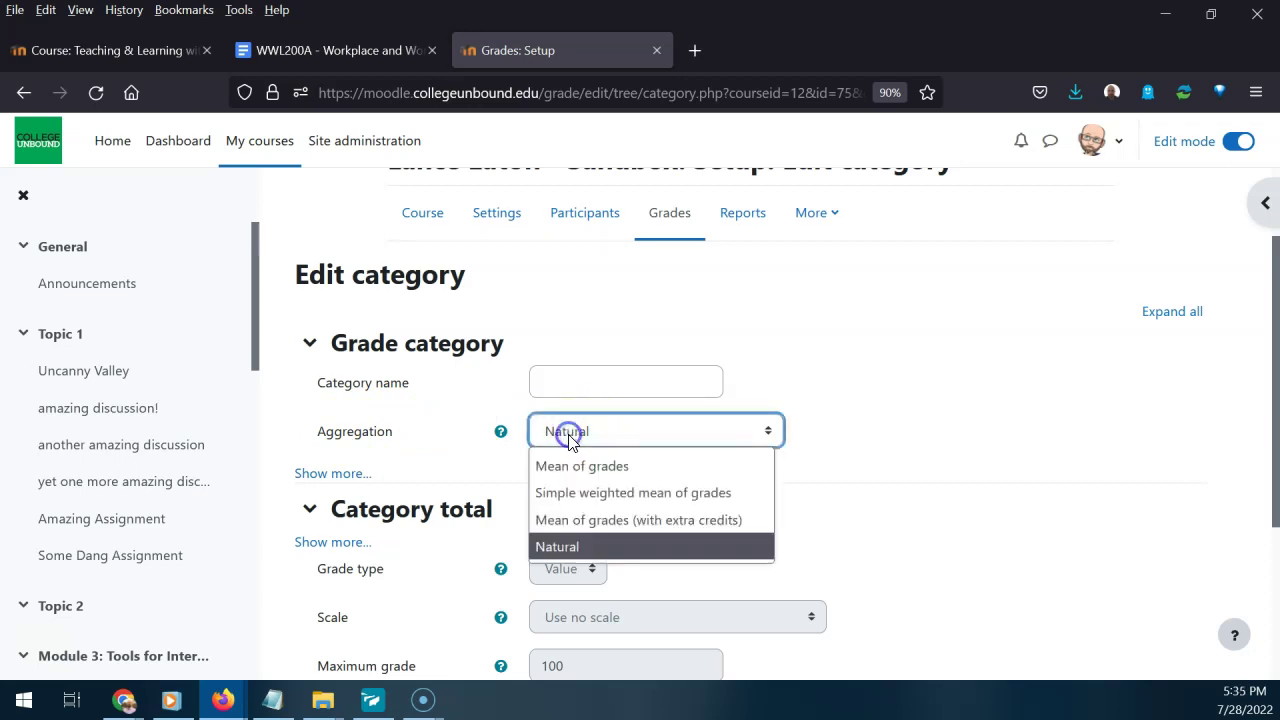
pyautogui.click(501, 438)
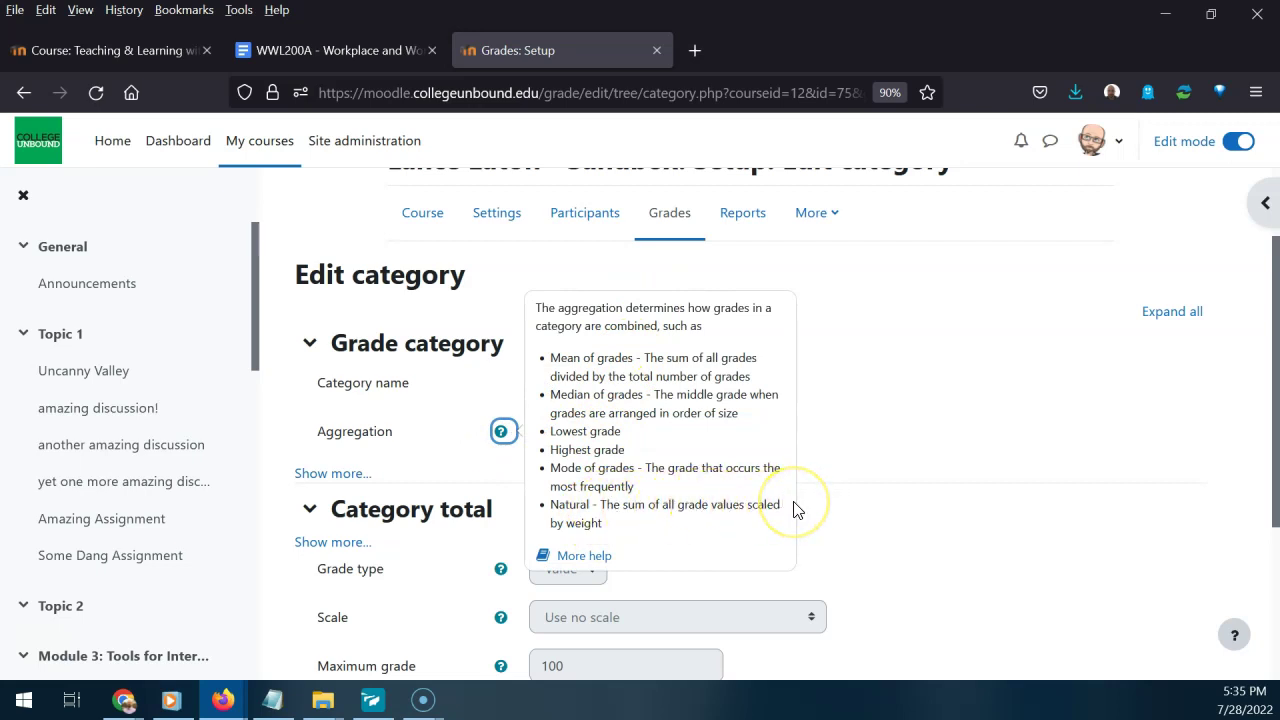
pyautogui.click(886, 440)
# Set the course category's aggregation to Mean of grades and save the changes.
pyautogui.click(728, 426)
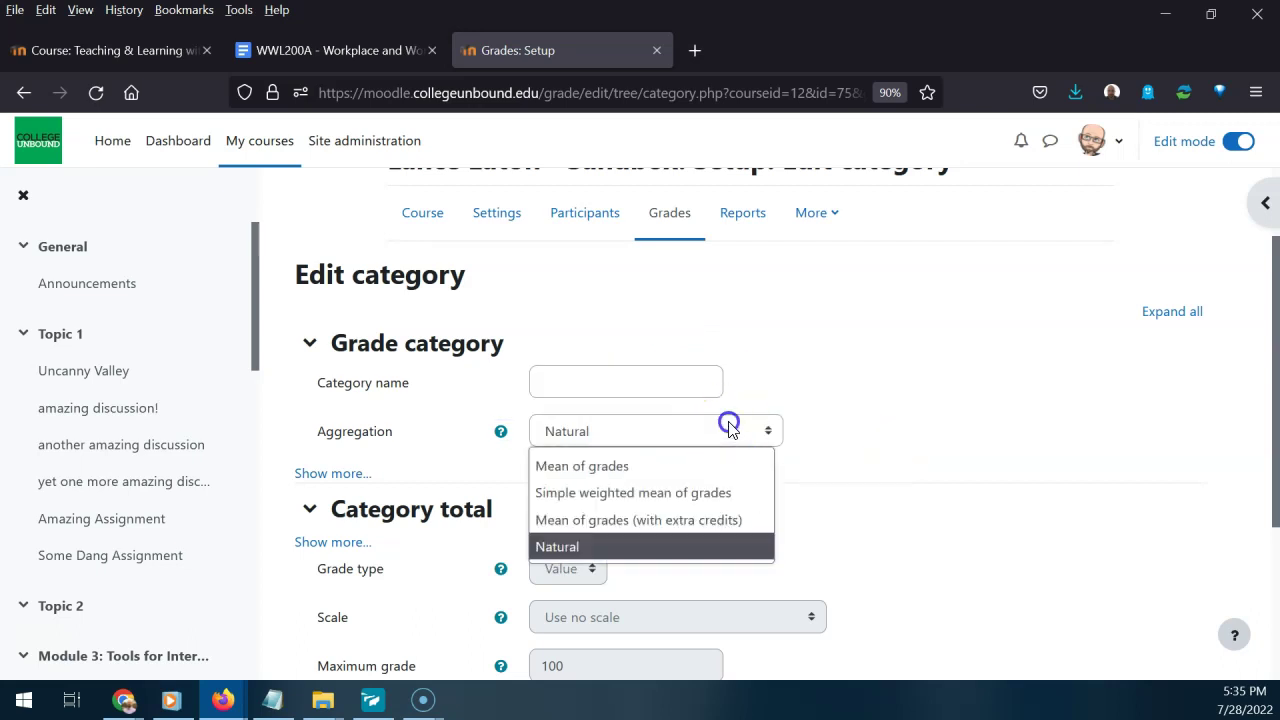
pyautogui.click(618, 474)
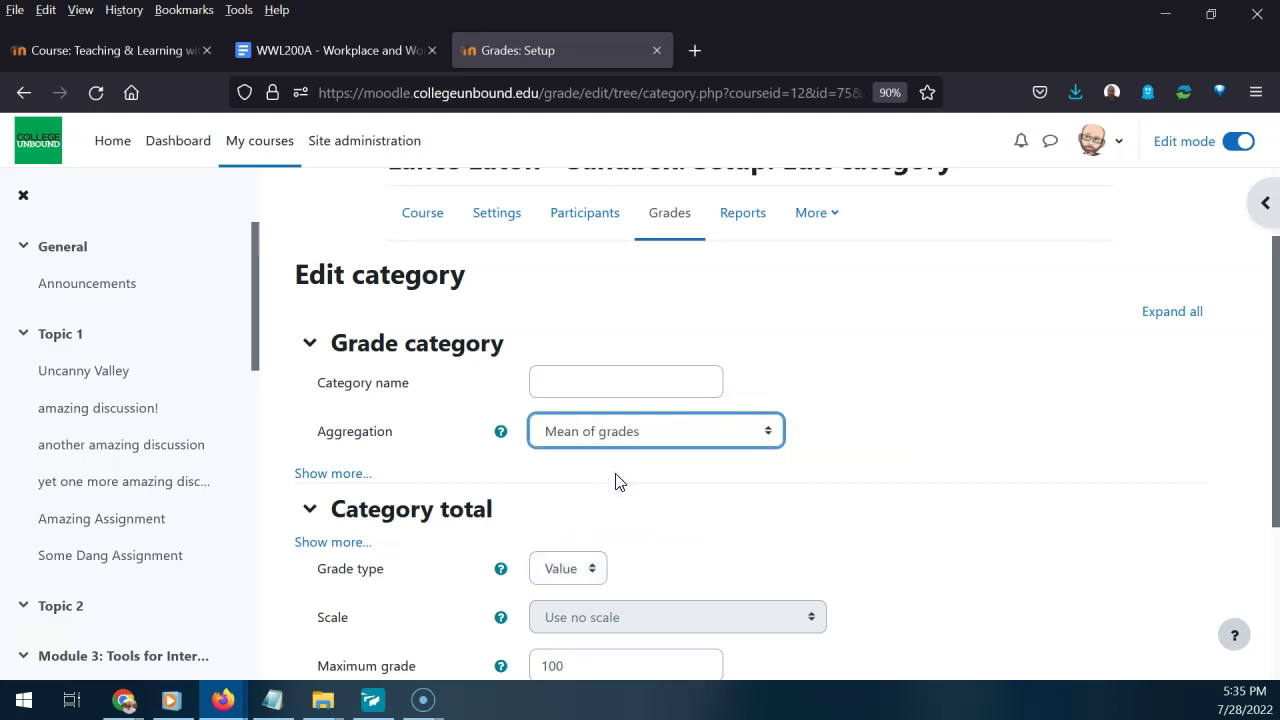
pyautogui.scroll(2, 474, 340)
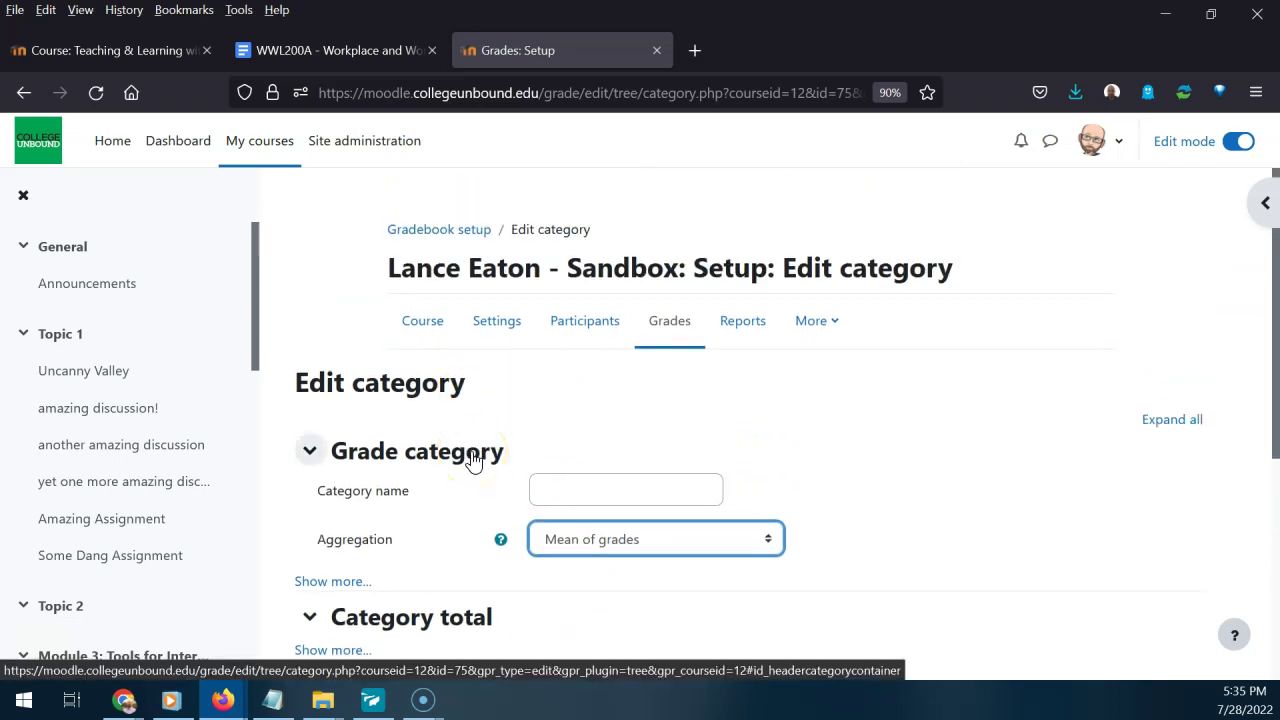
pyautogui.scroll(-6, 474, 457)
pyautogui.click(514, 420)
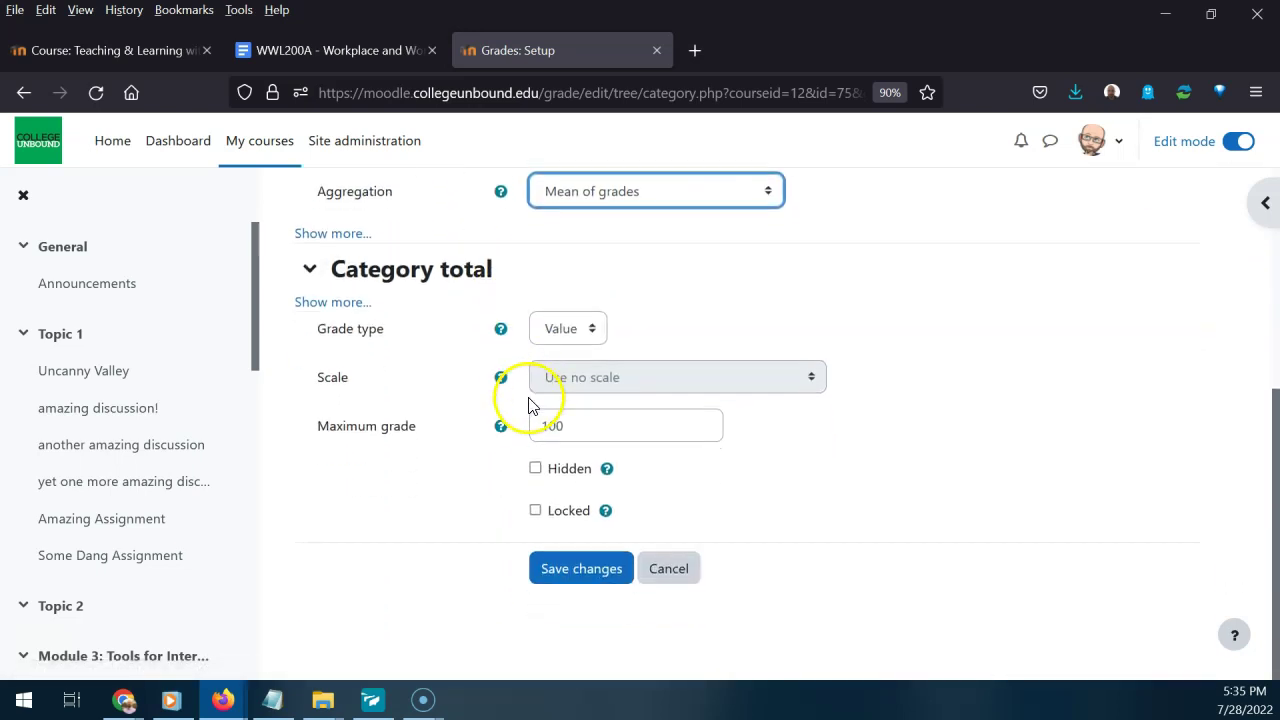
pyautogui.click(571, 572)
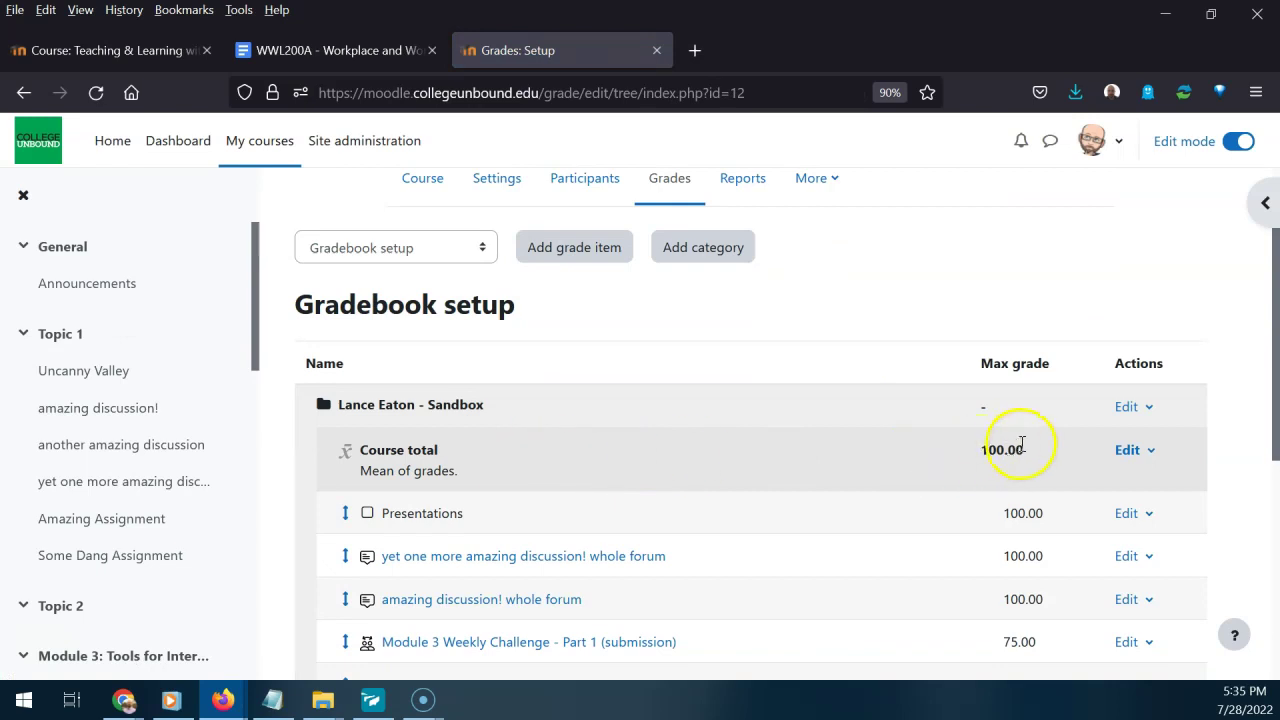
# Check the course total's max grade under the mean of grades against the items listed below it.
pyautogui.moveTo(1023, 447); pyautogui.dragTo(974, 450)
pyautogui.scroll(-1, 978, 452)
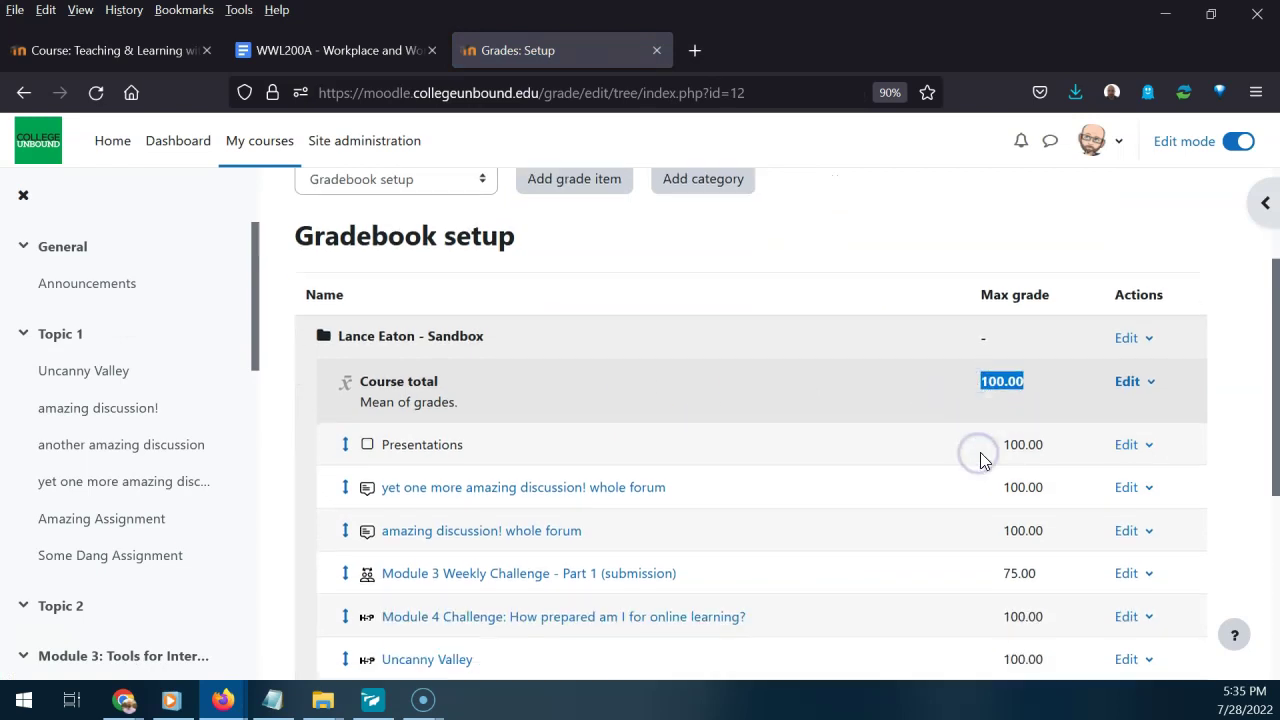
pyautogui.scroll(-2, 980, 455)
pyautogui.scroll(3, 989, 494)
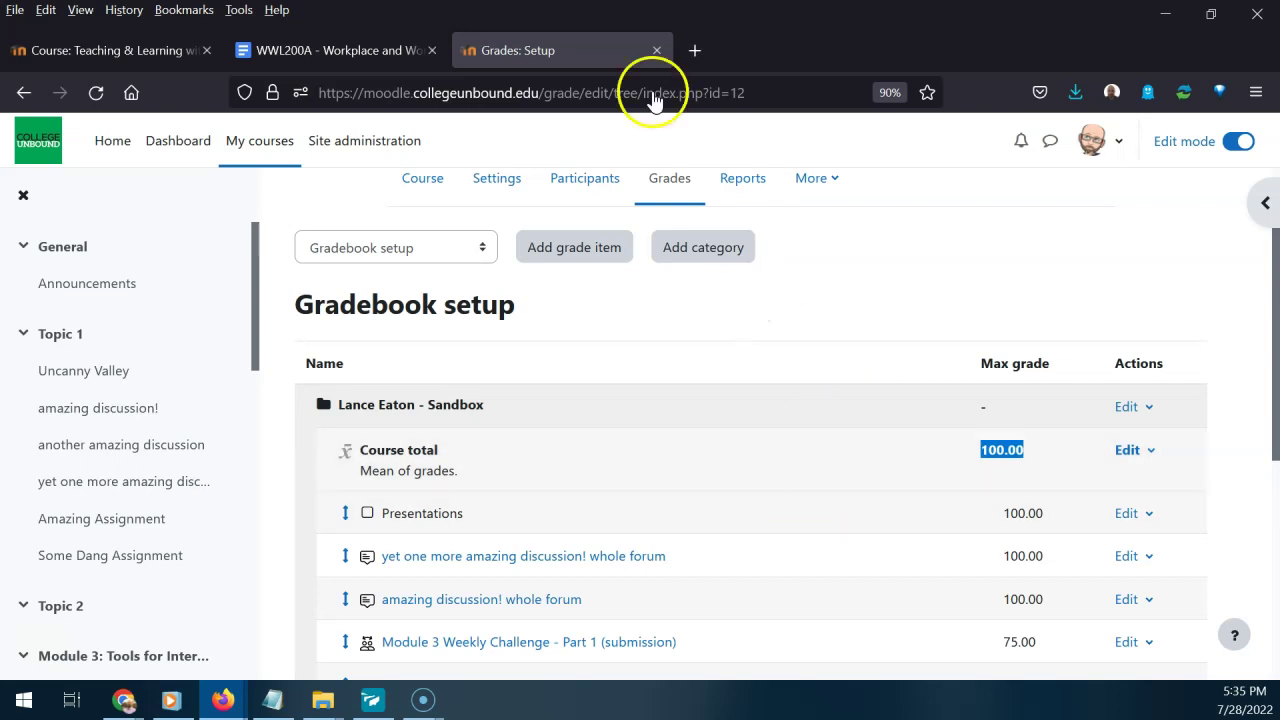
# Switch to the WWL200A syllabus template in Google Docs and examine the categories and percentages in the Grade Distribution table.
pyautogui.click(305, 47)
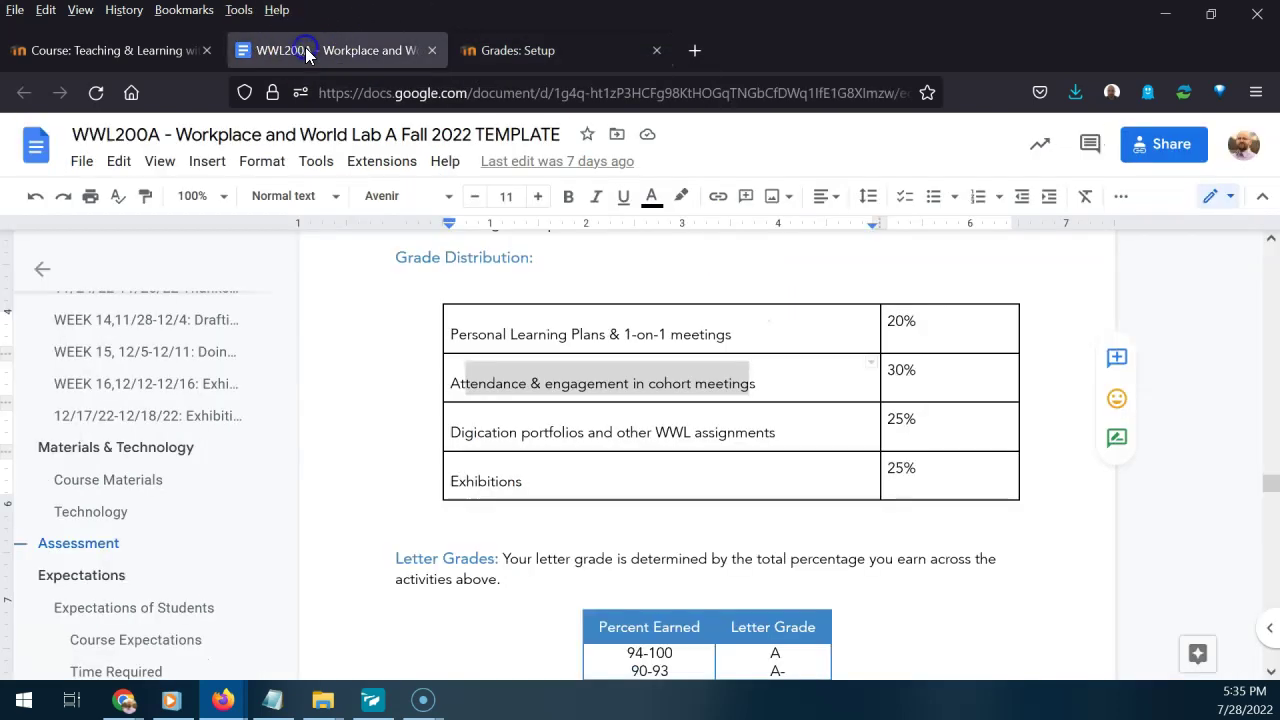
pyautogui.click(453, 322)
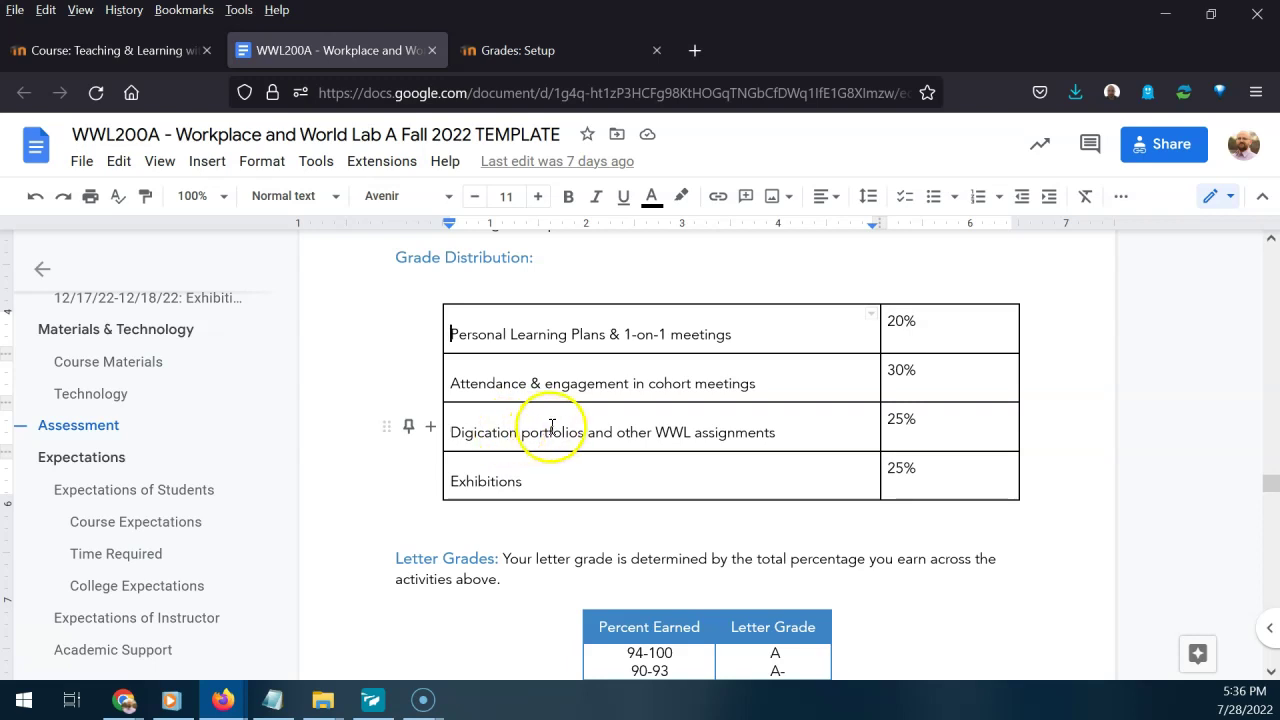
pyautogui.click(585, 334)
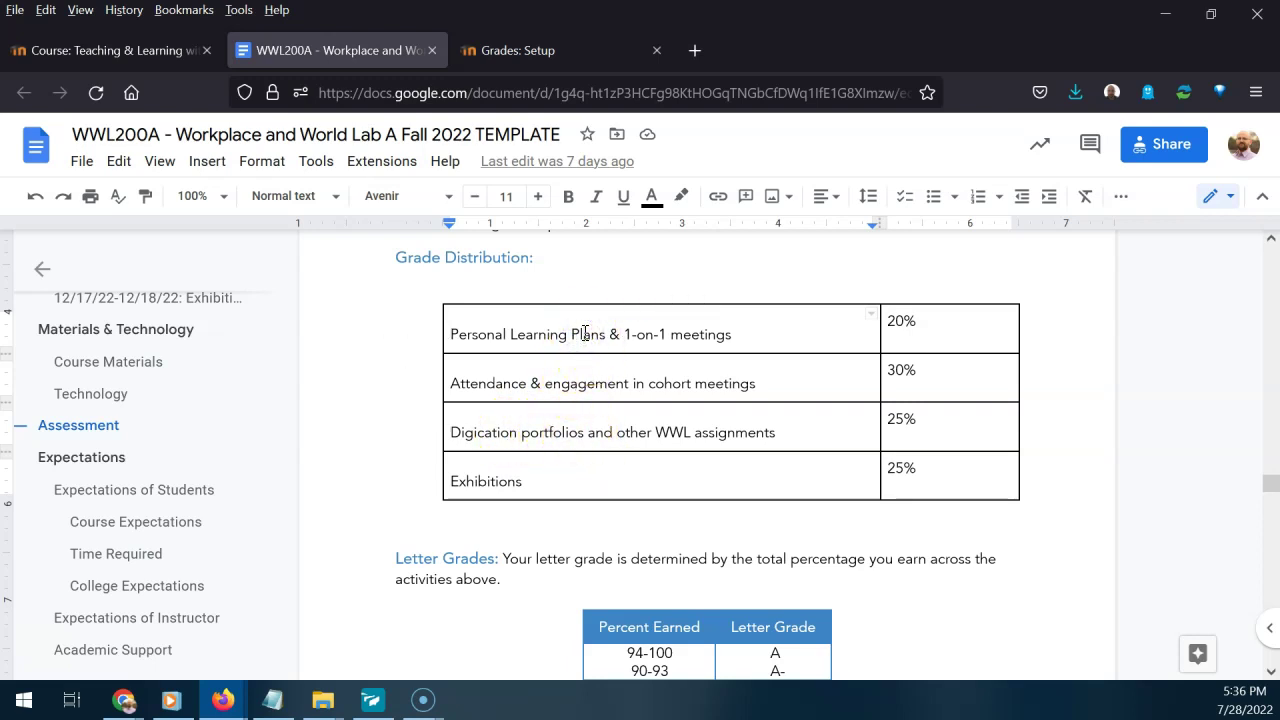
pyautogui.click(585, 334)
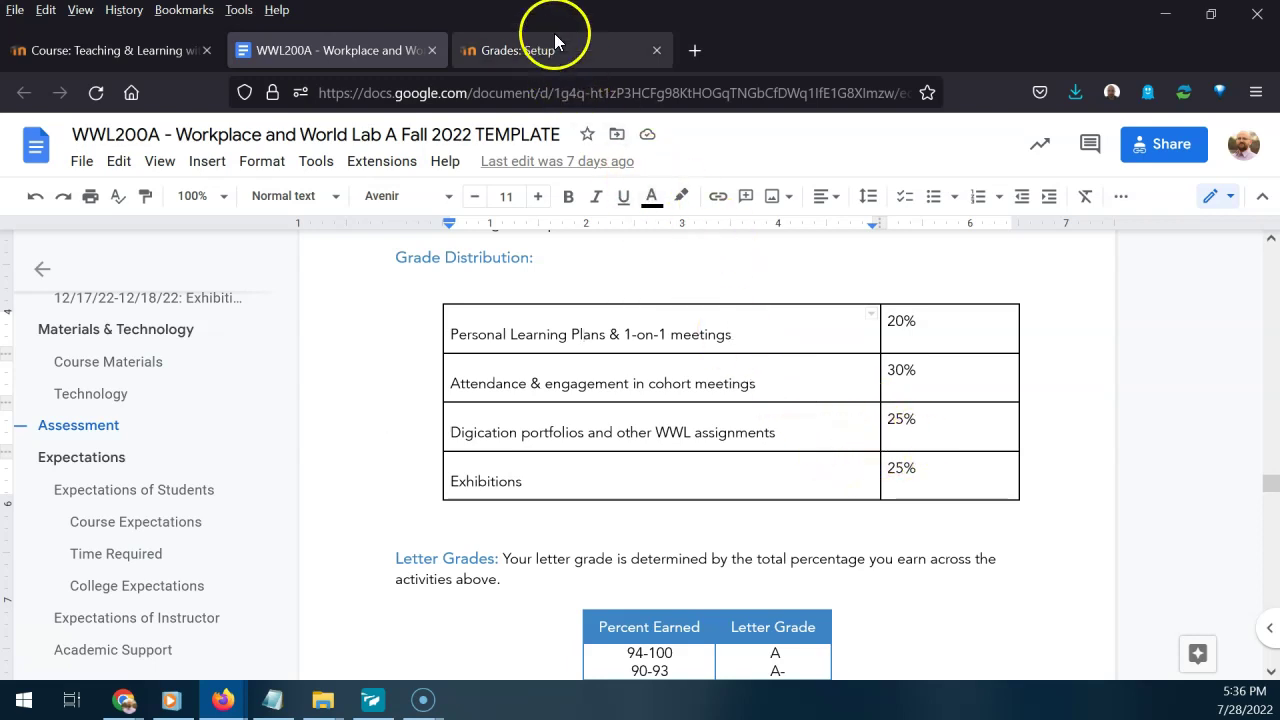
# Return to Moodle's Gradebook setup and start a new grade category named Category 1.
pyautogui.click(508, 40)
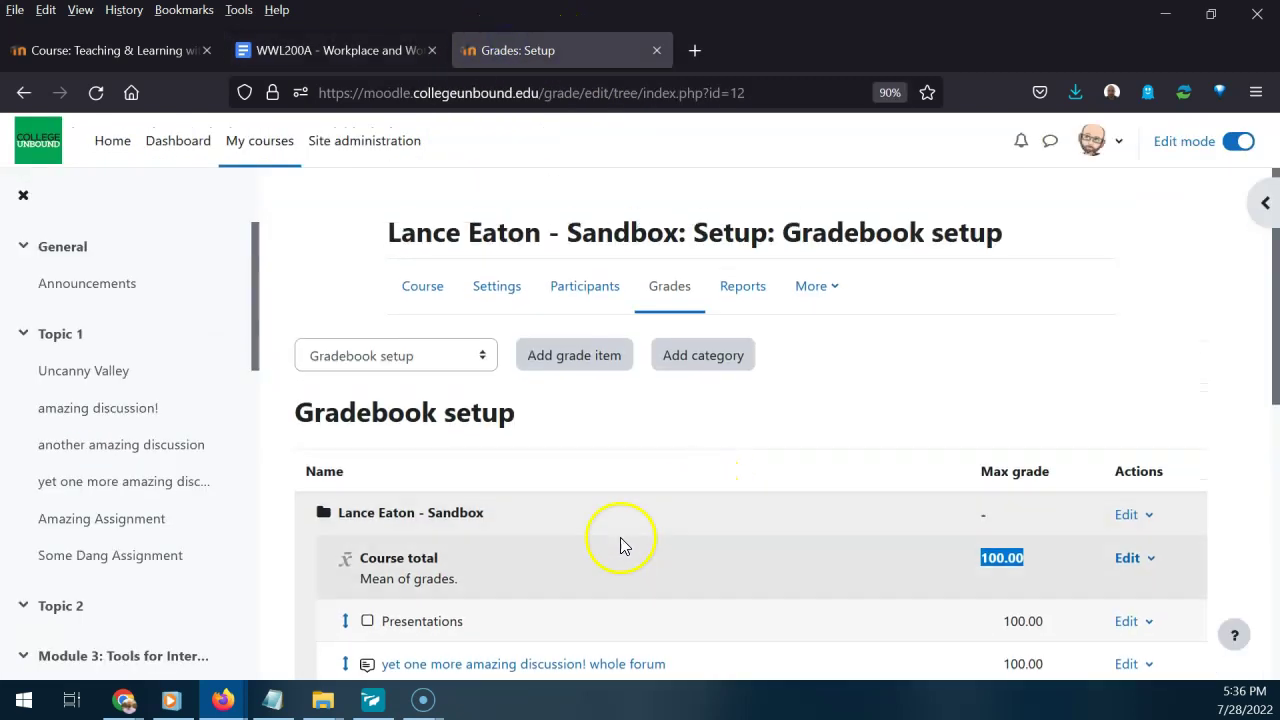
pyautogui.click(726, 356)
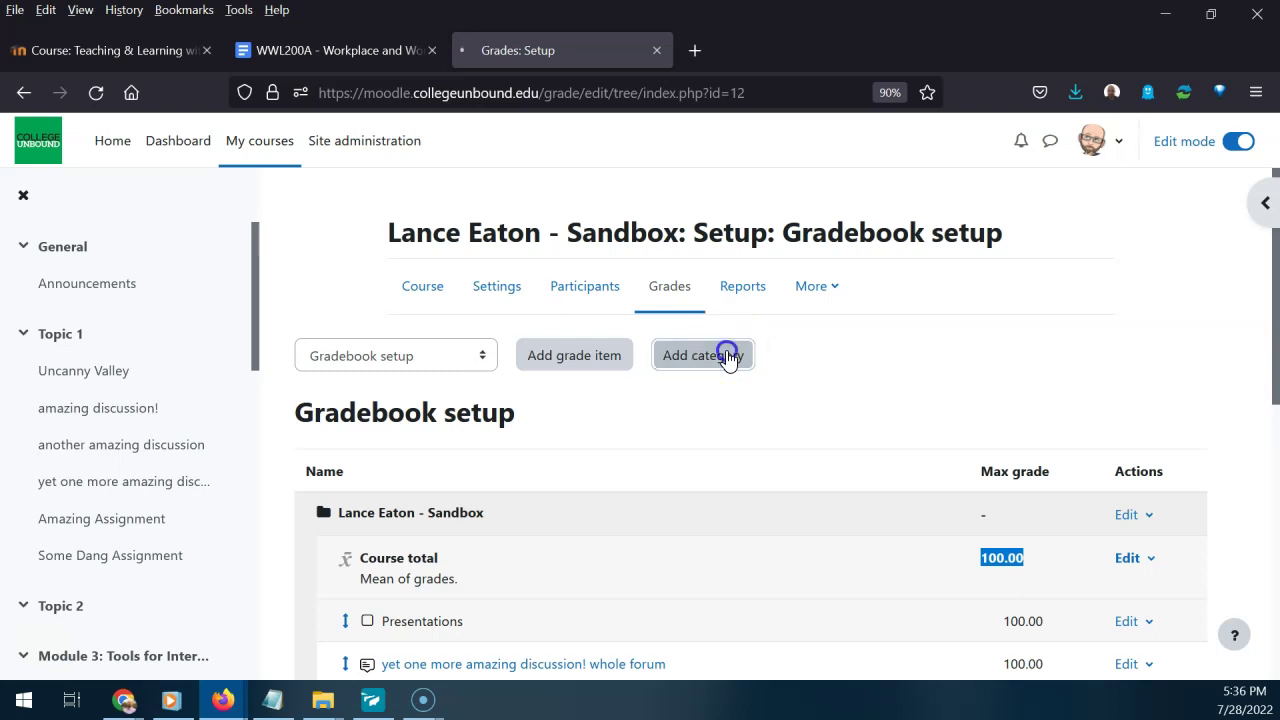
pyautogui.click(580, 489)
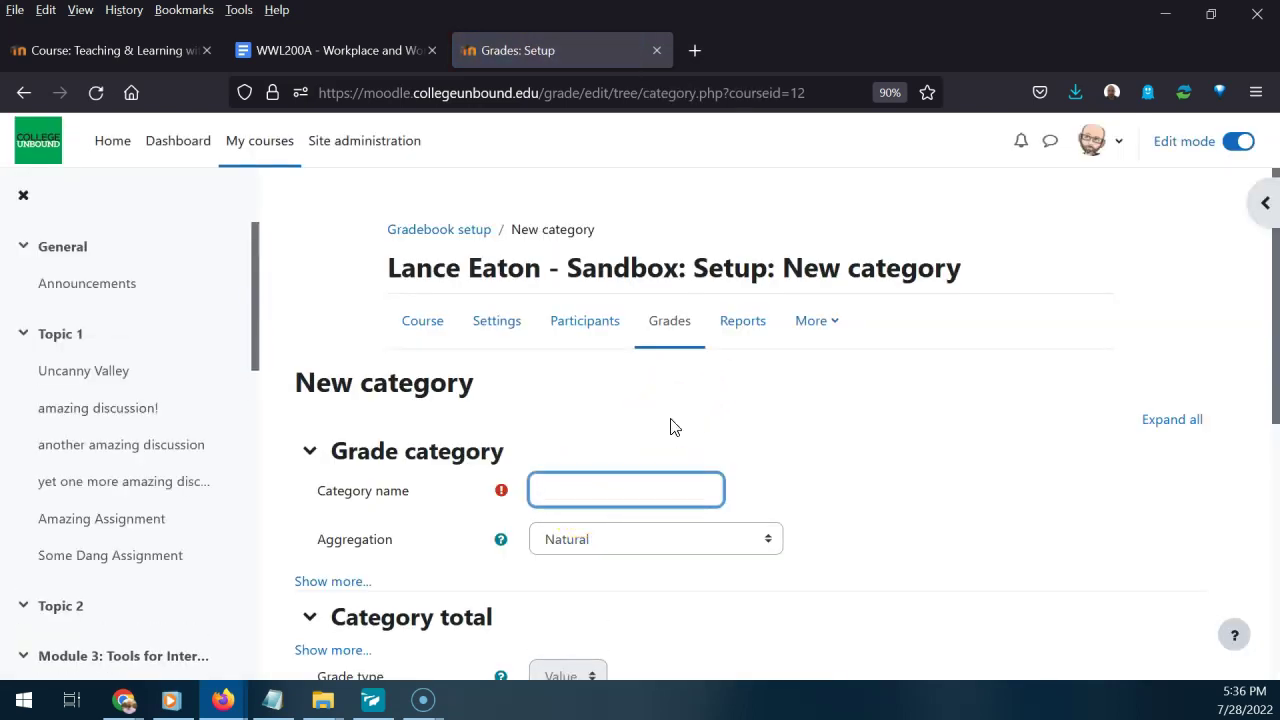
pyautogui.write('Category 1')
pyautogui.hotkey('ctrl', 'a')
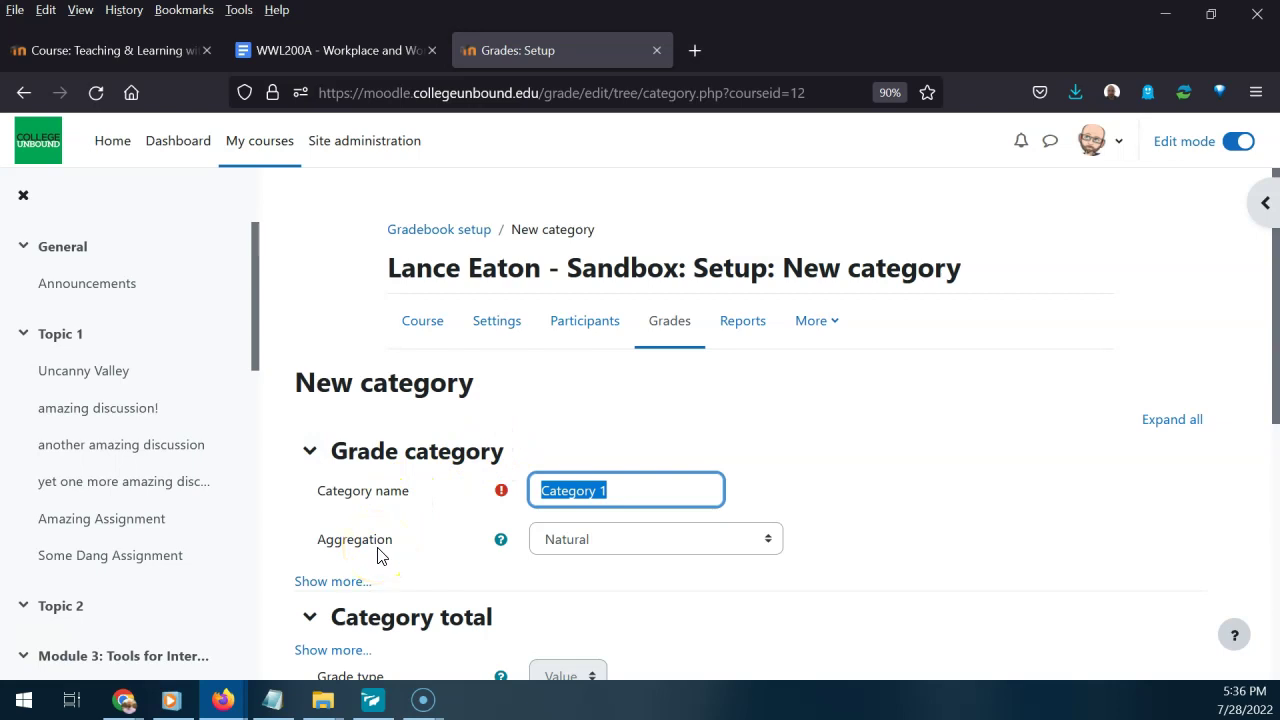
# Set Category 1's aggregation to Simple weighted mean of grades and its maximum grade to 25, and save the category.
pyautogui.click(608, 545)
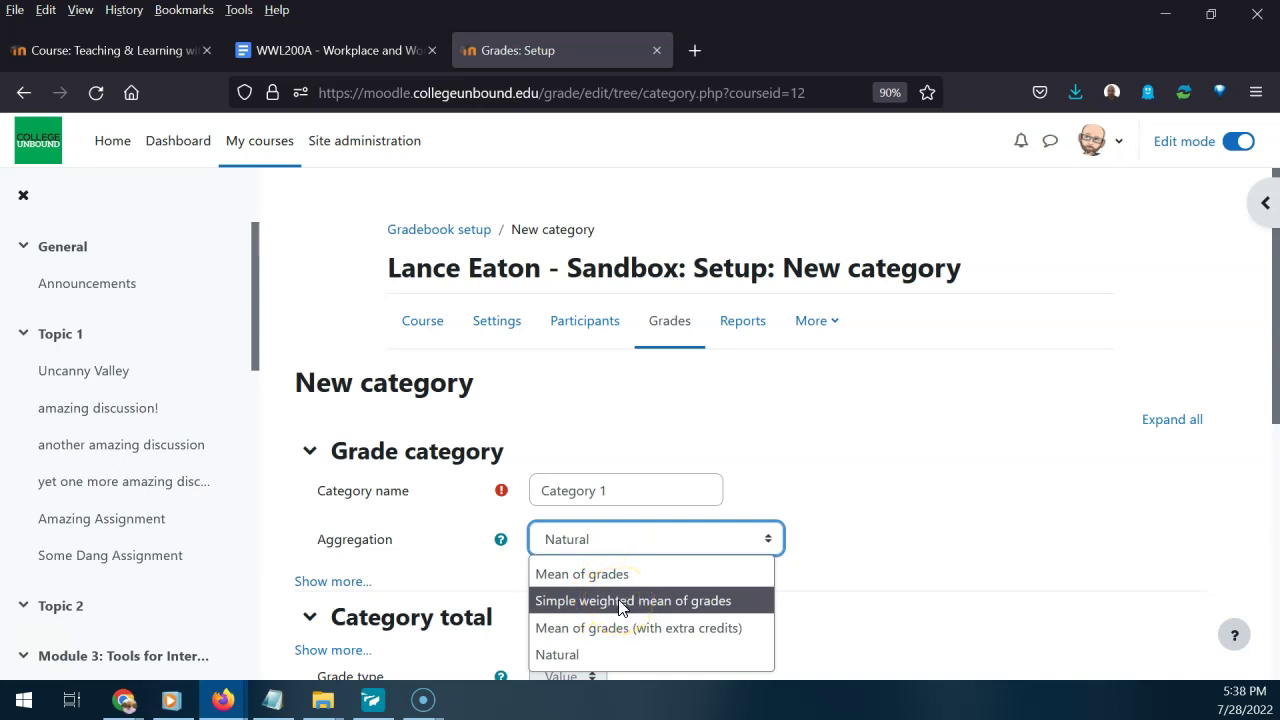
pyautogui.click(620, 601)
pyautogui.scroll(-3, 603, 596)
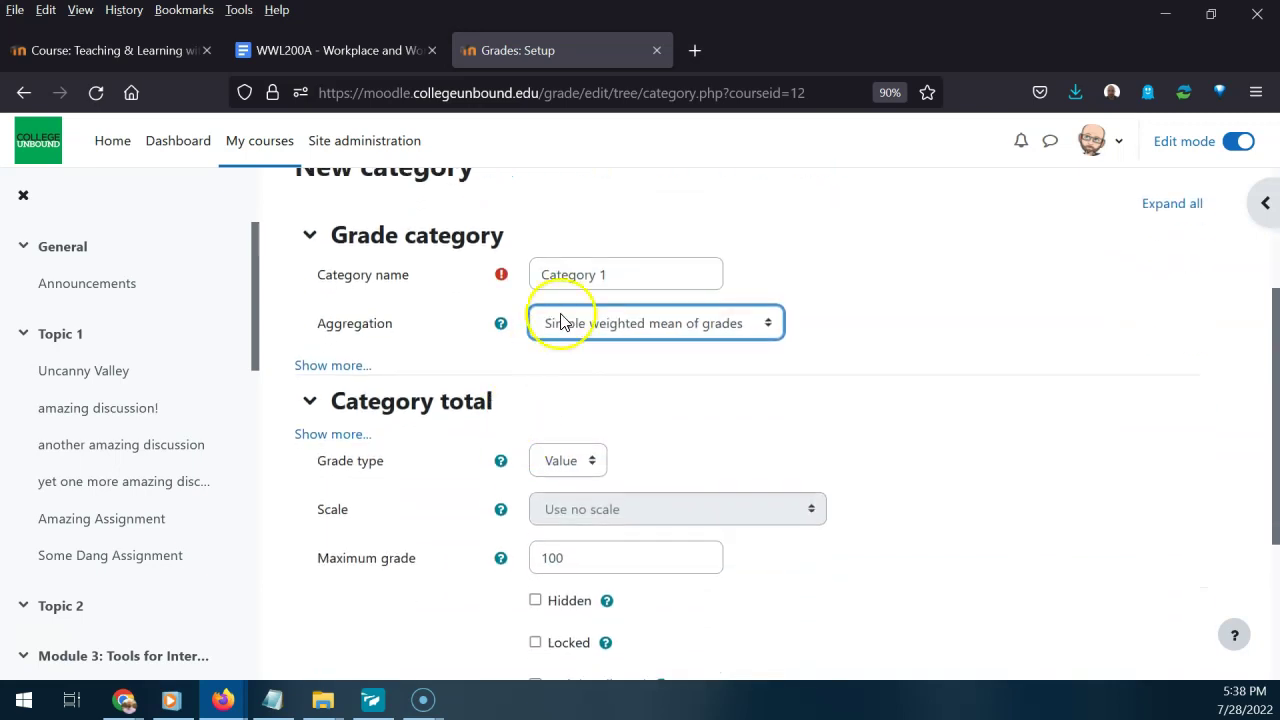
pyautogui.doubleClick(573, 562)
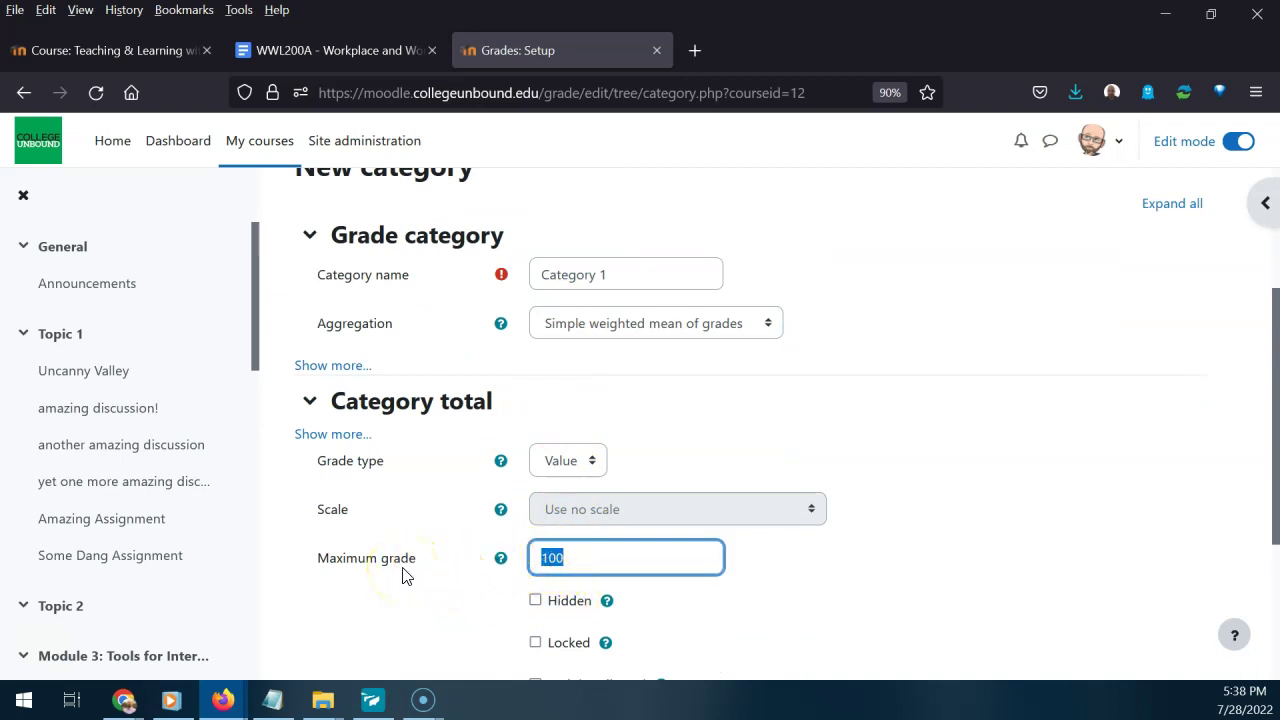
pyautogui.write('25')
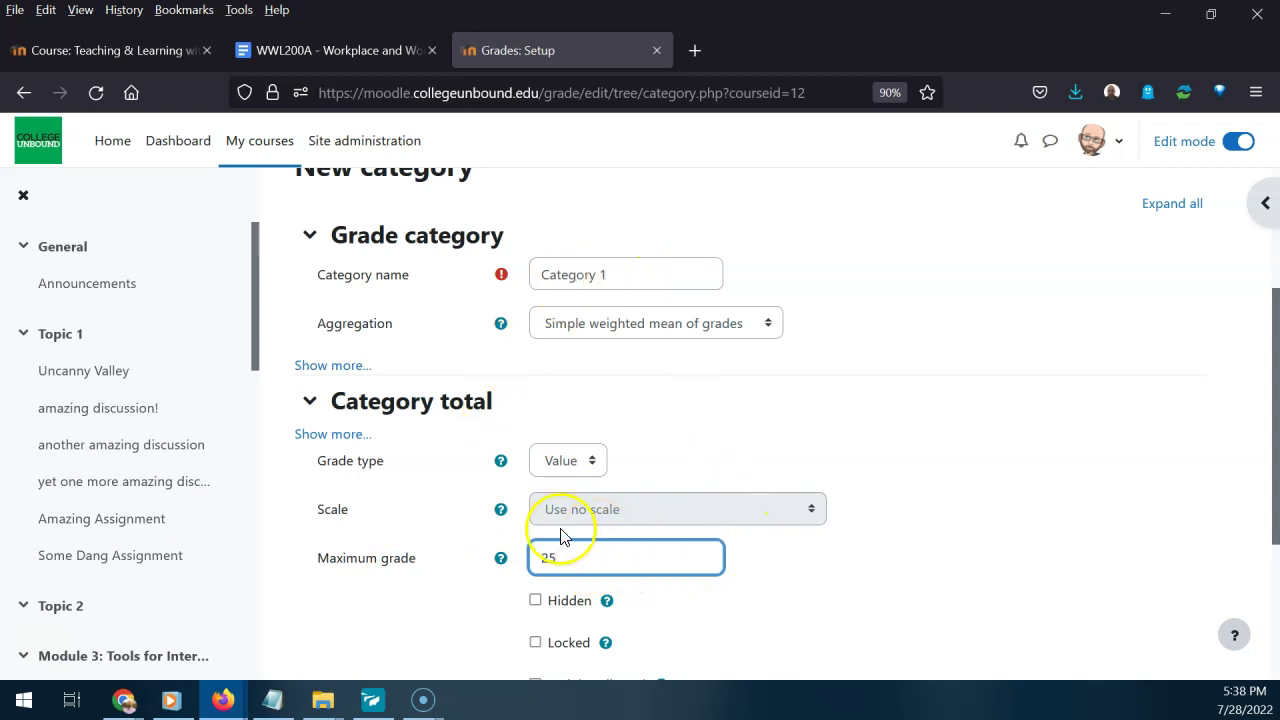
pyautogui.scroll(-2, 471, 466)
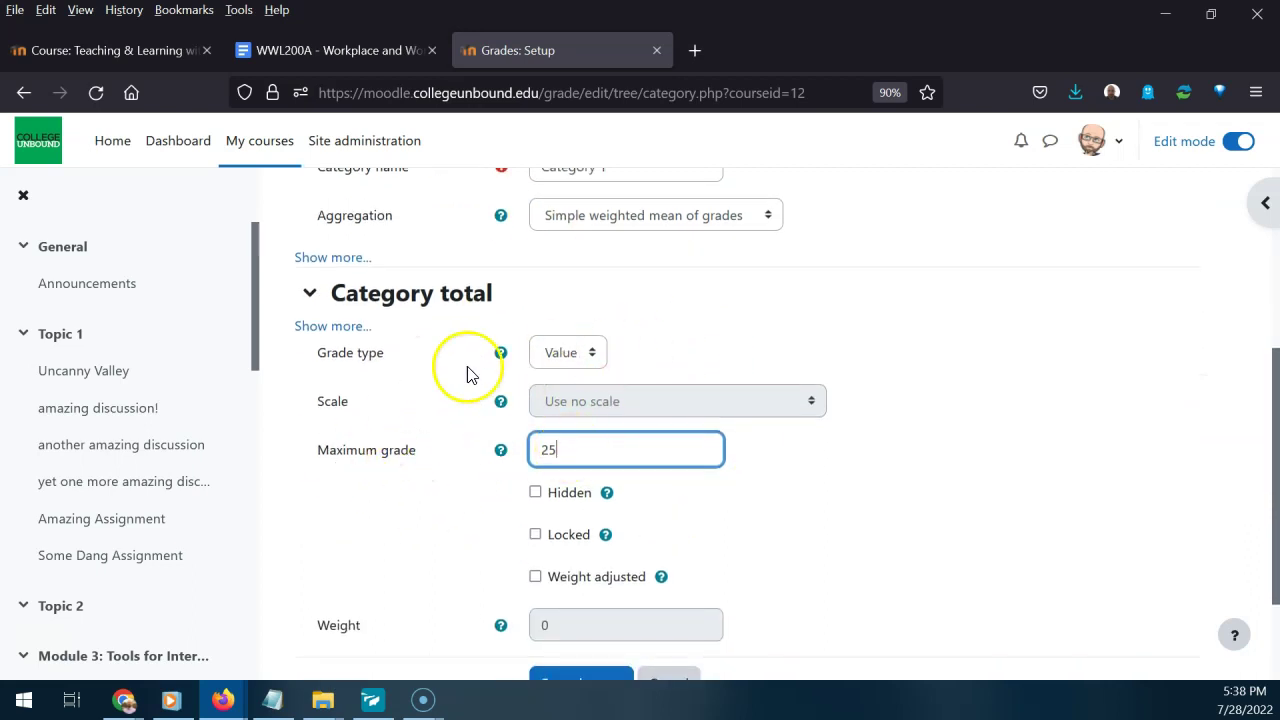
pyautogui.scroll(-3, 476, 380)
pyautogui.click(566, 549)
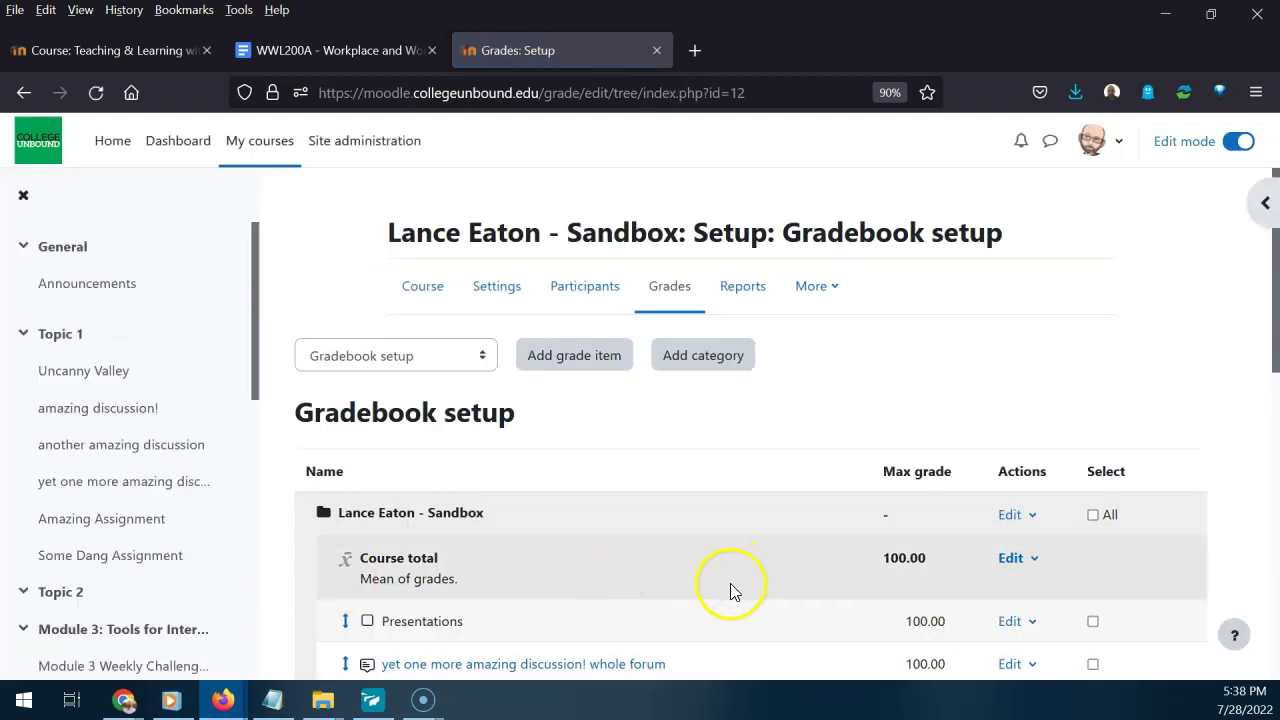
# Move Amazing Assignment, another amazing discussion whole forum and Yet Another Amazing Discussion! whole forum into Category 1, confirming leaving the page.
pyautogui.scroll(-4, 506, 531)
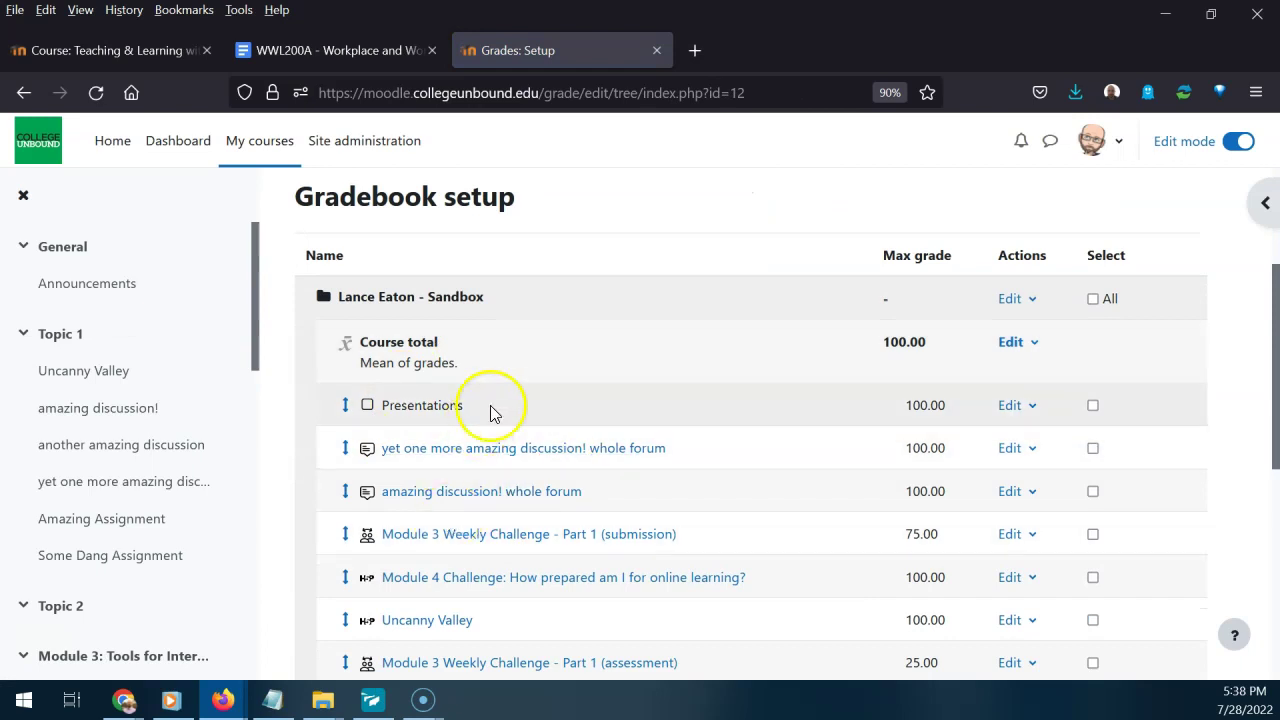
pyautogui.scroll(-8, 437, 414)
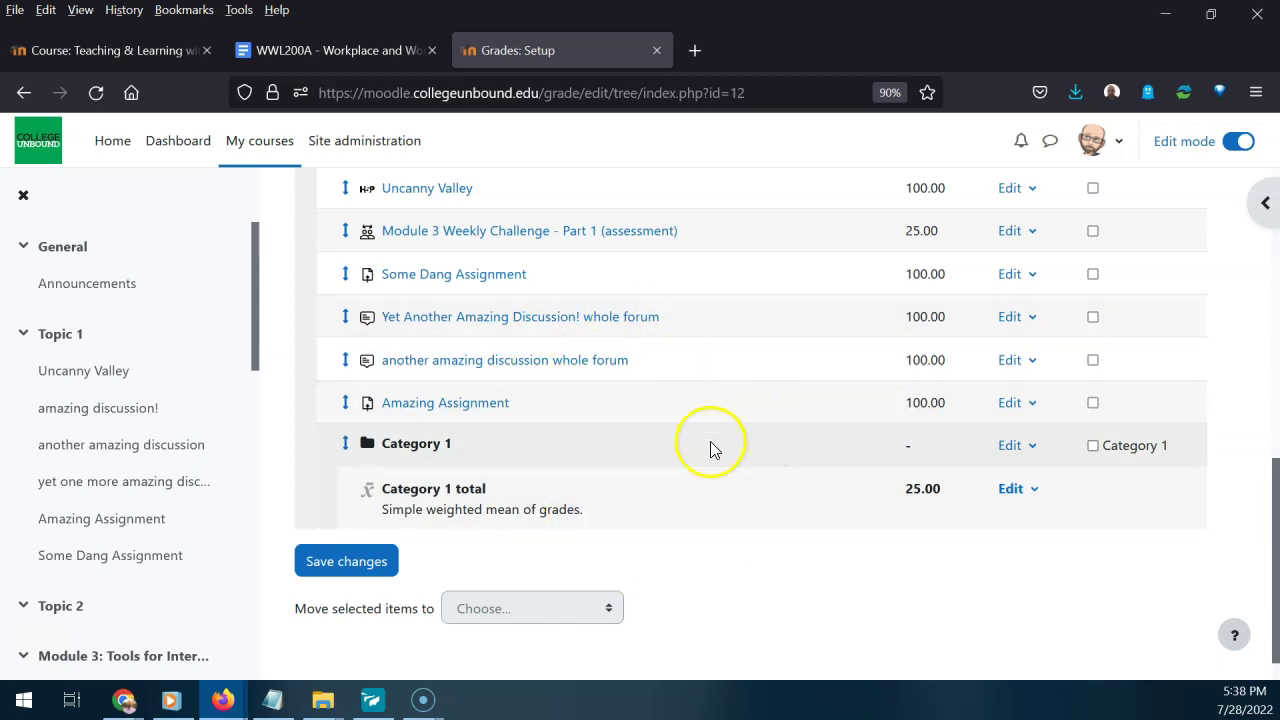
pyautogui.click(1093, 405)
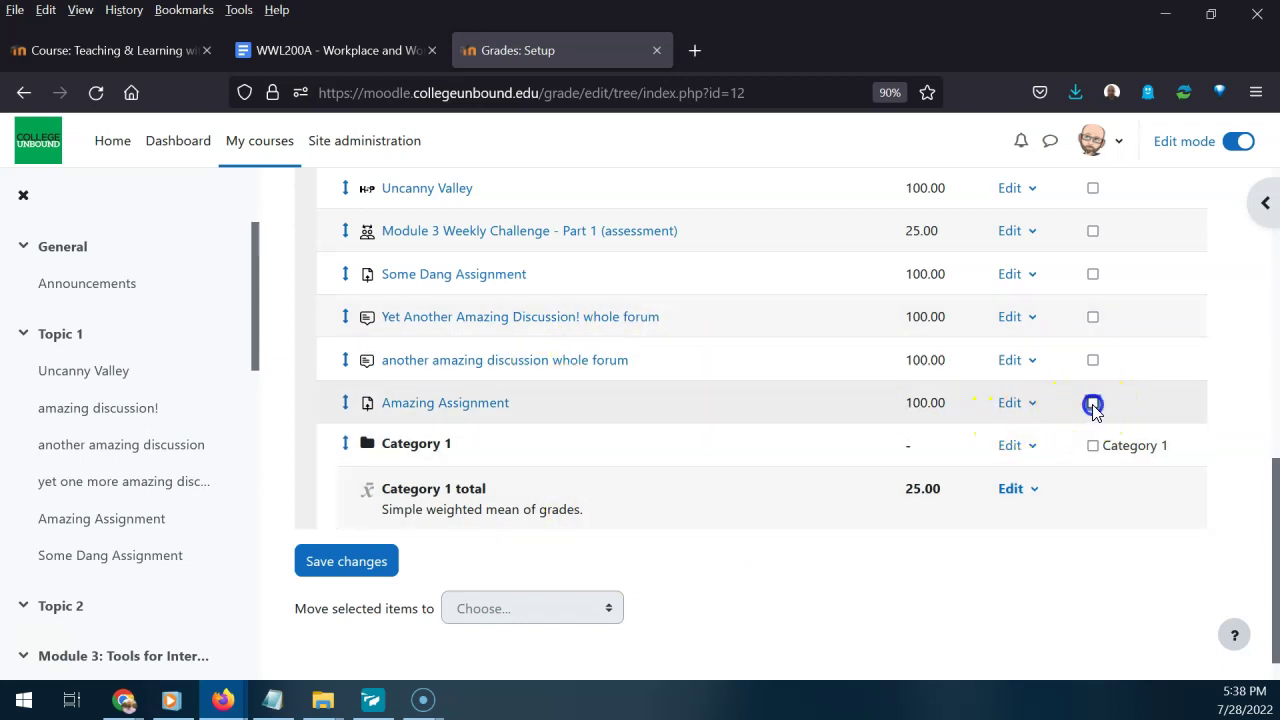
pyautogui.click(1095, 363)
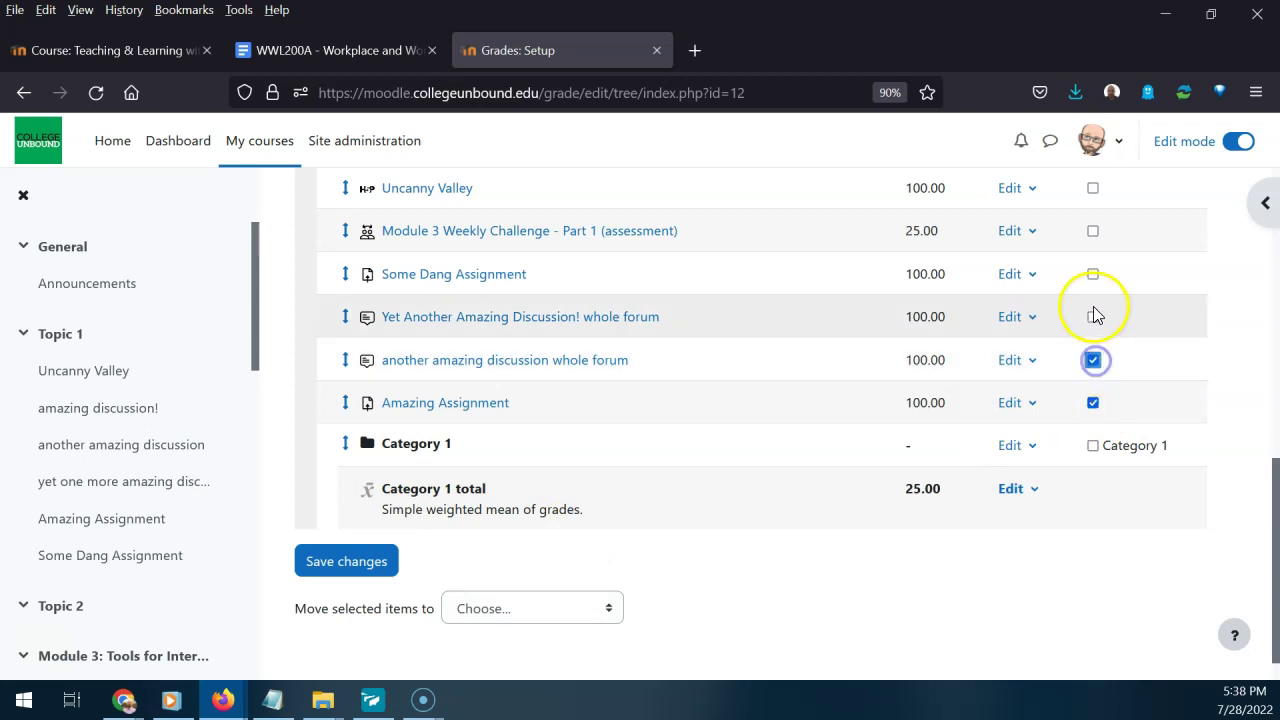
pyautogui.click(1093, 317)
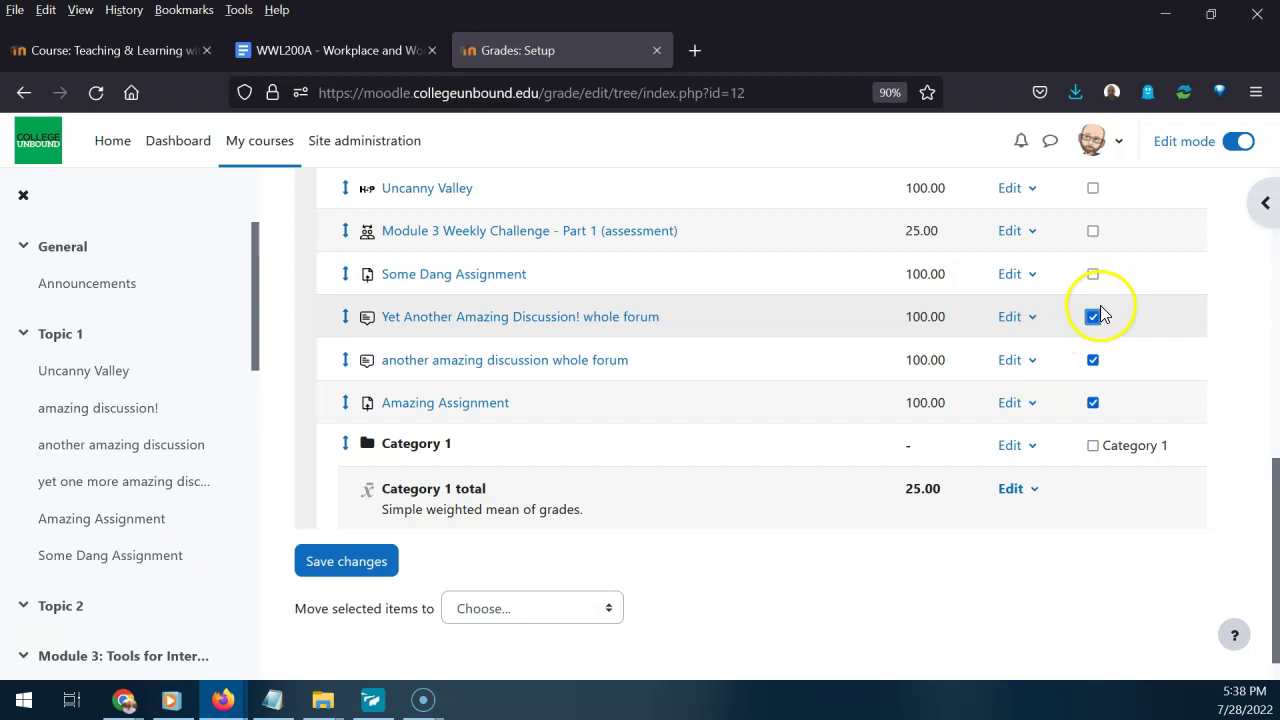
pyautogui.click(510, 612)
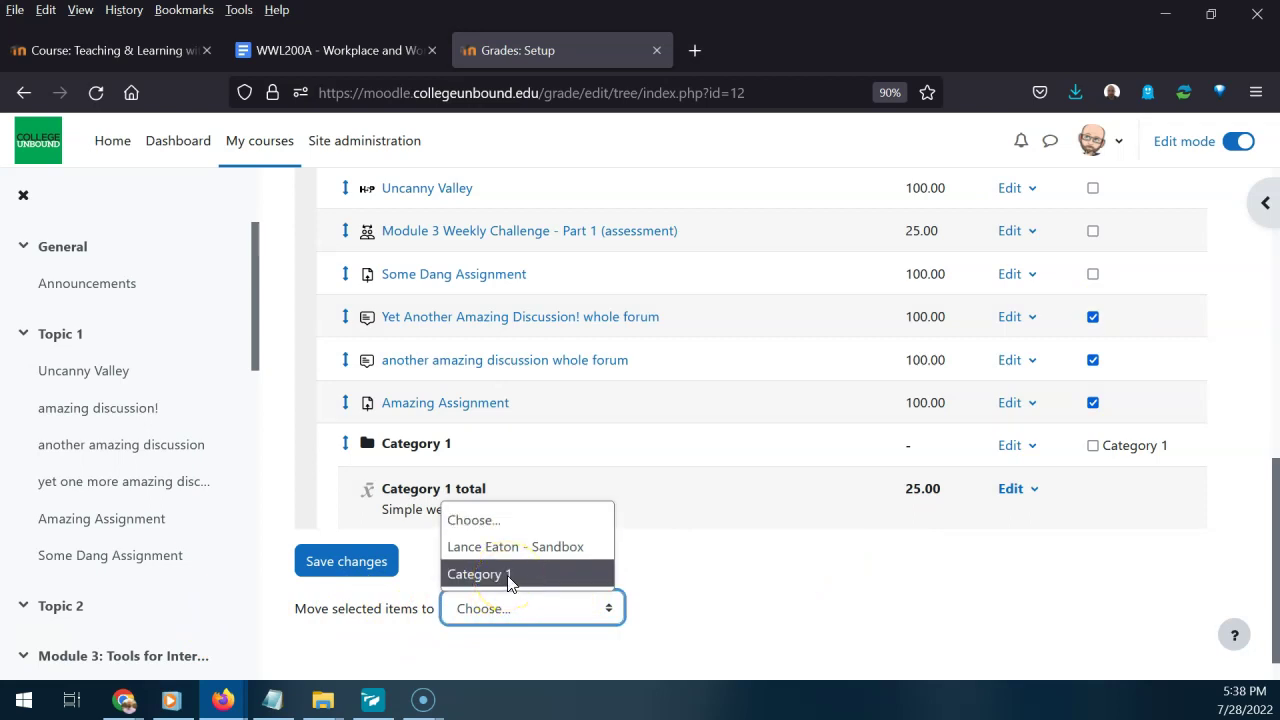
pyautogui.click(509, 576)
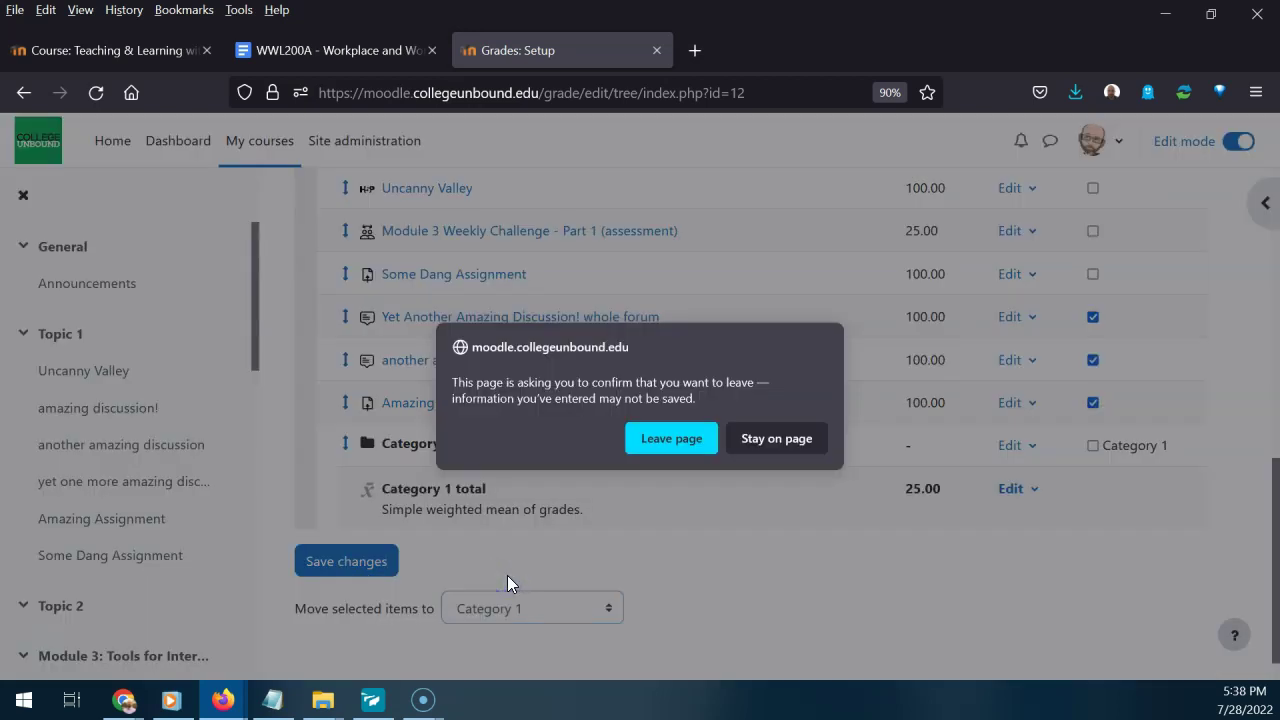
pyautogui.click(678, 438)
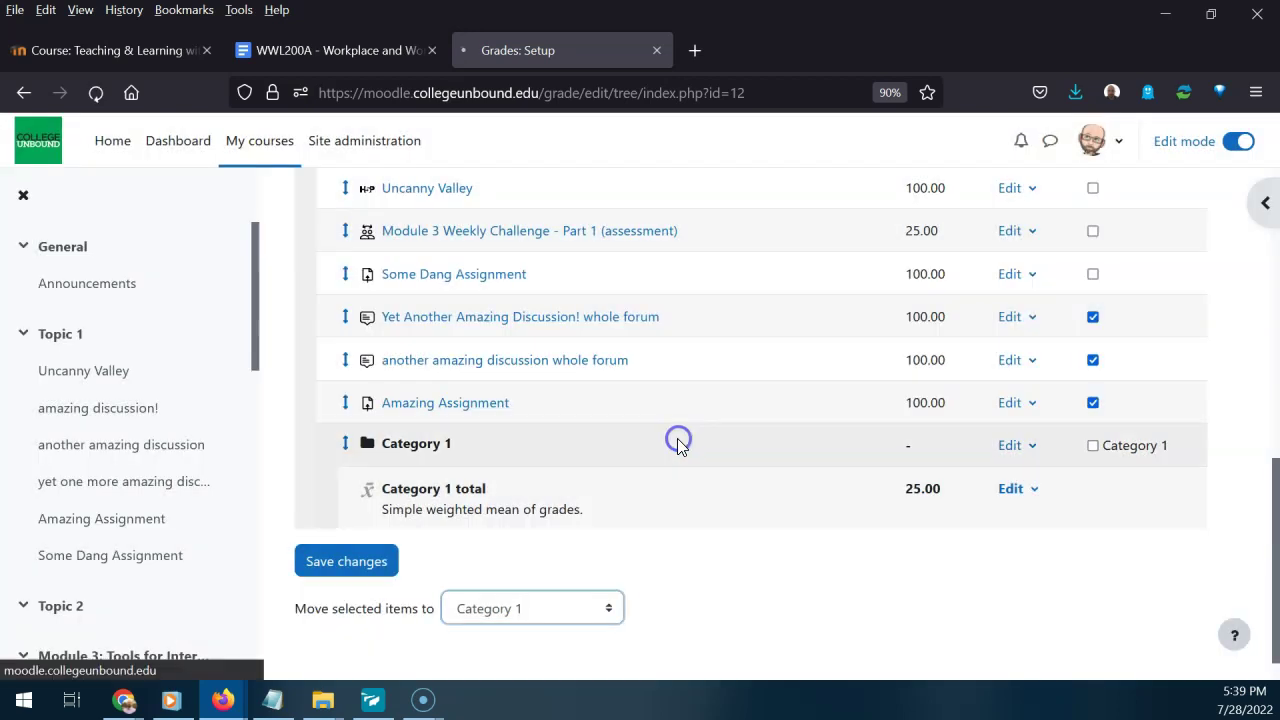
# Review the maximum grade, aggregation and grouped items of each category from Category 1 to Category 4 in the Gradebook setup.
pyautogui.scroll(-10, 345, 440)
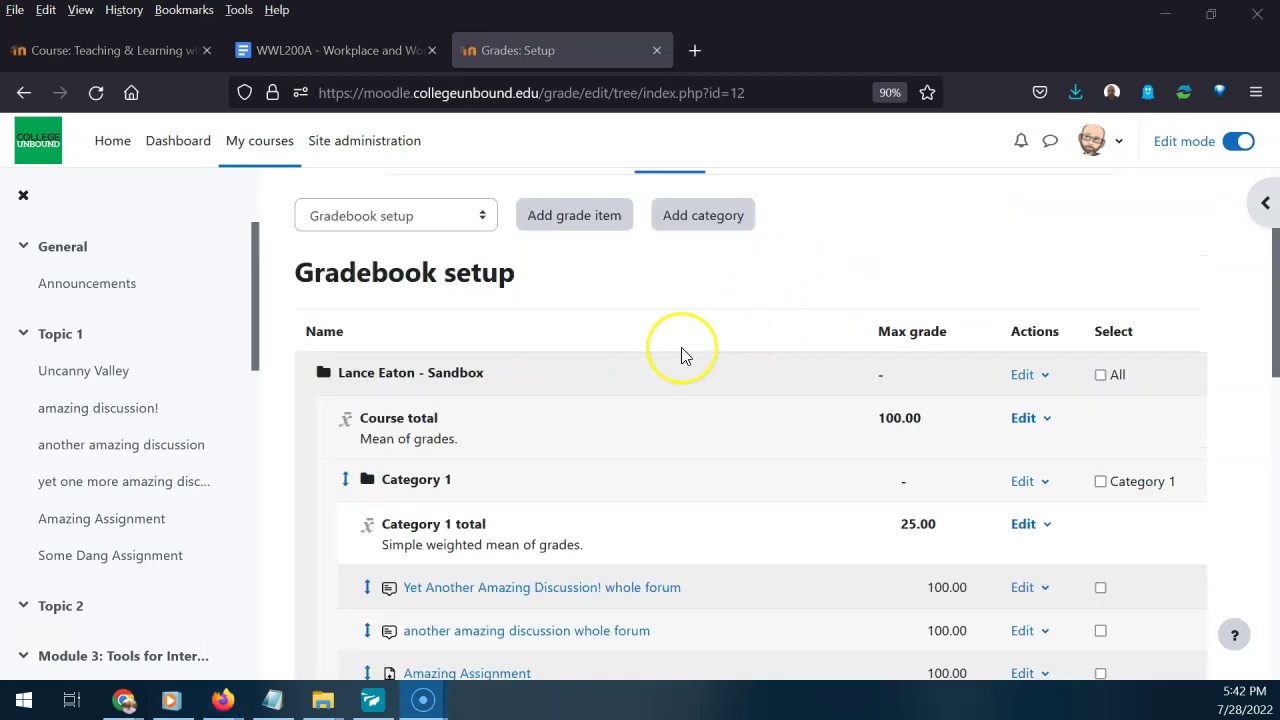
pyautogui.scroll(-2, 443, 571)
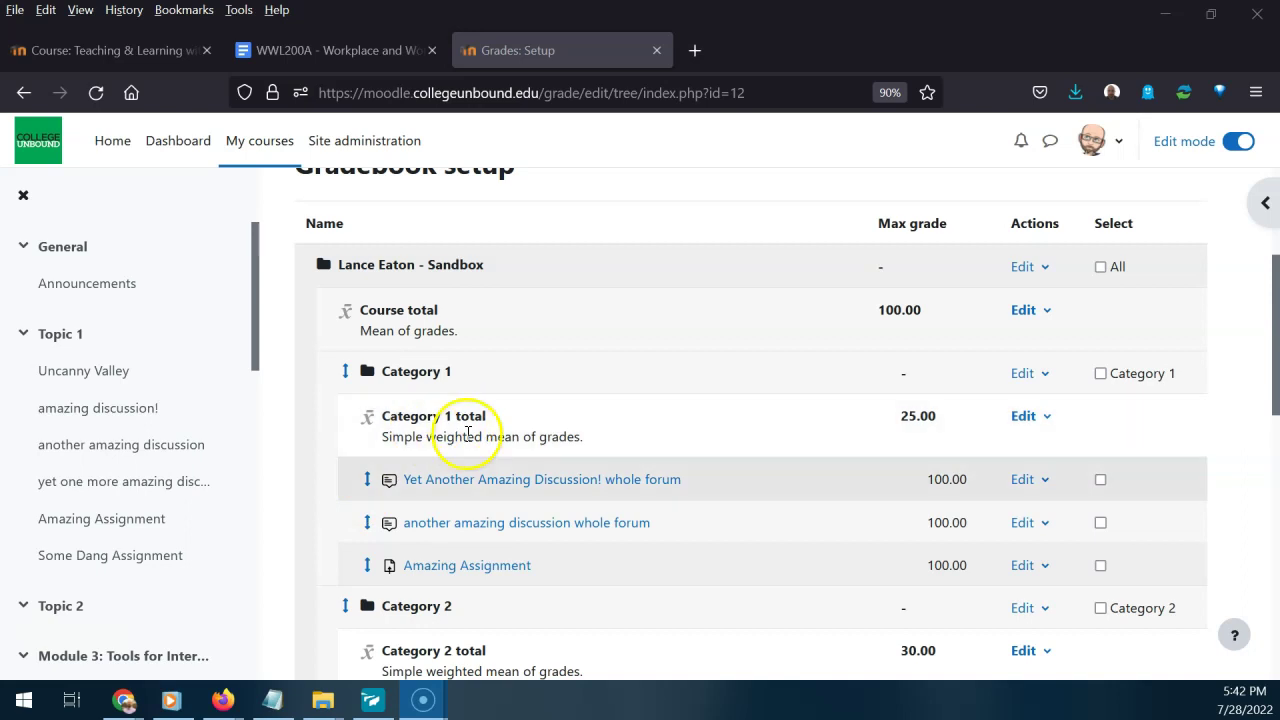
pyautogui.scroll(-2, 459, 538)
pyautogui.scroll(-4, 459, 538)
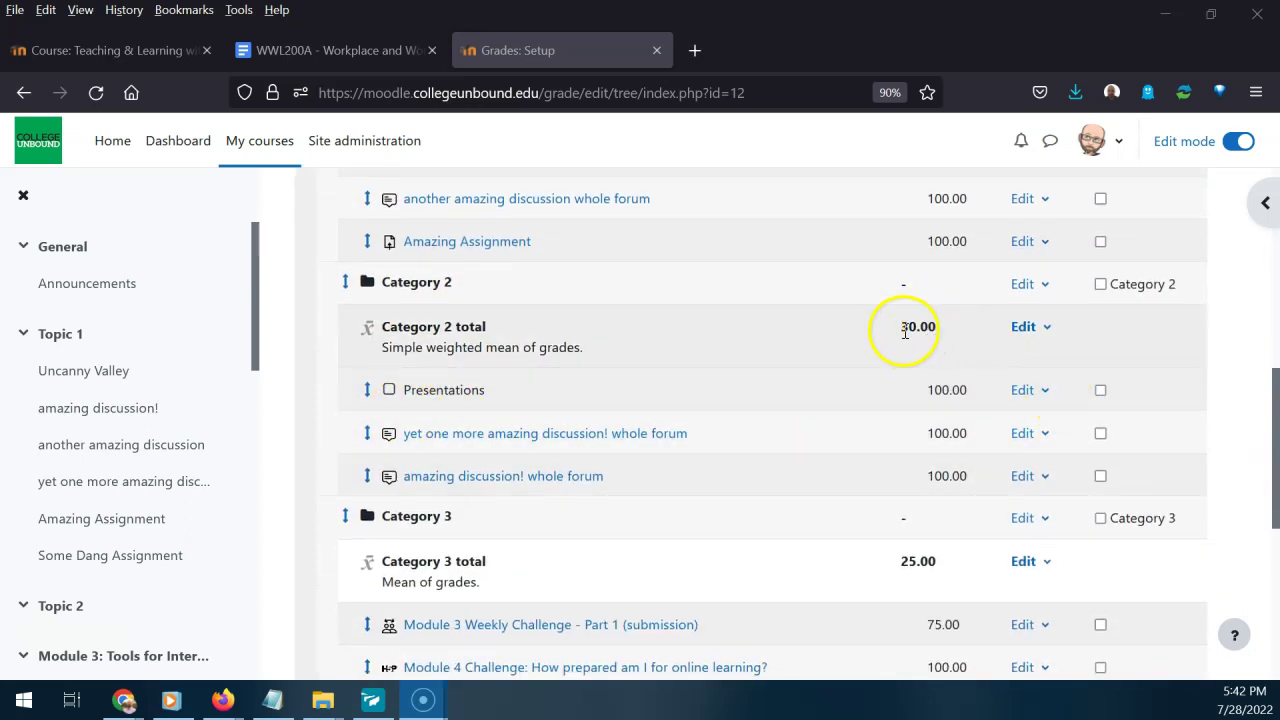
pyautogui.scroll(-5, 905, 365)
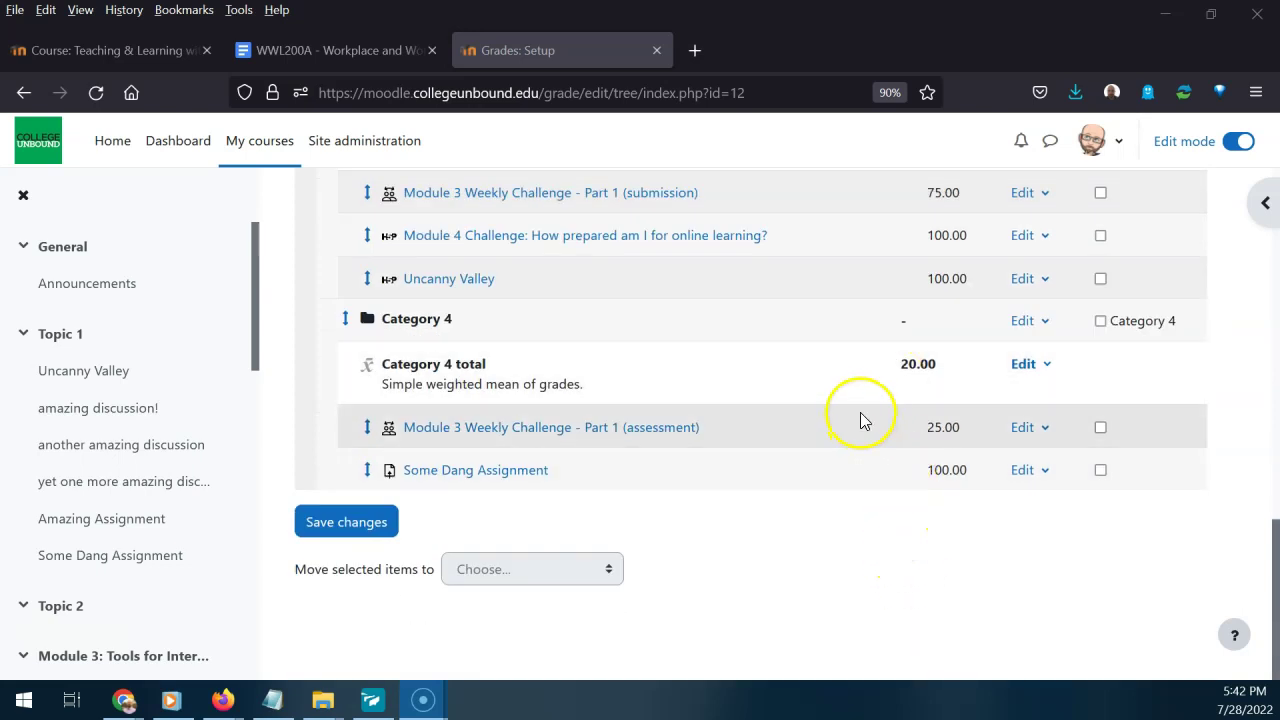
pyautogui.scroll(1, 860, 420)
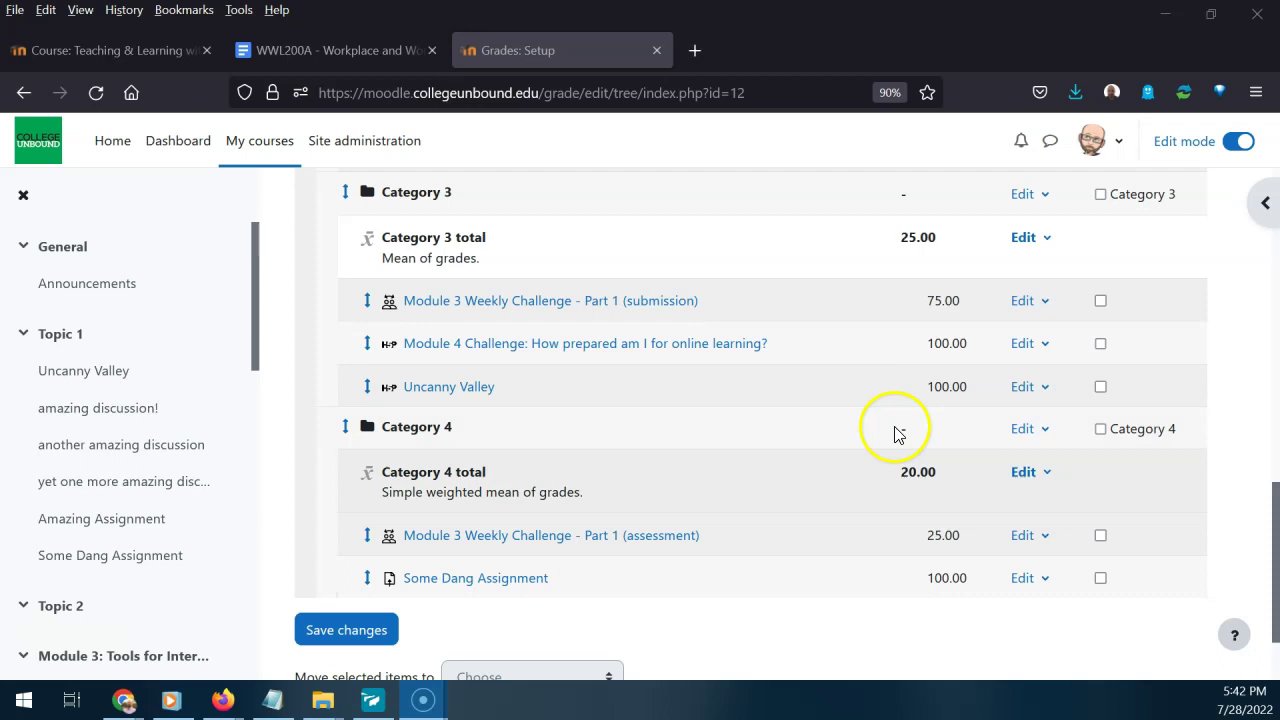
pyautogui.scroll(1, 905, 420)
pyautogui.scroll(5, 905, 420)
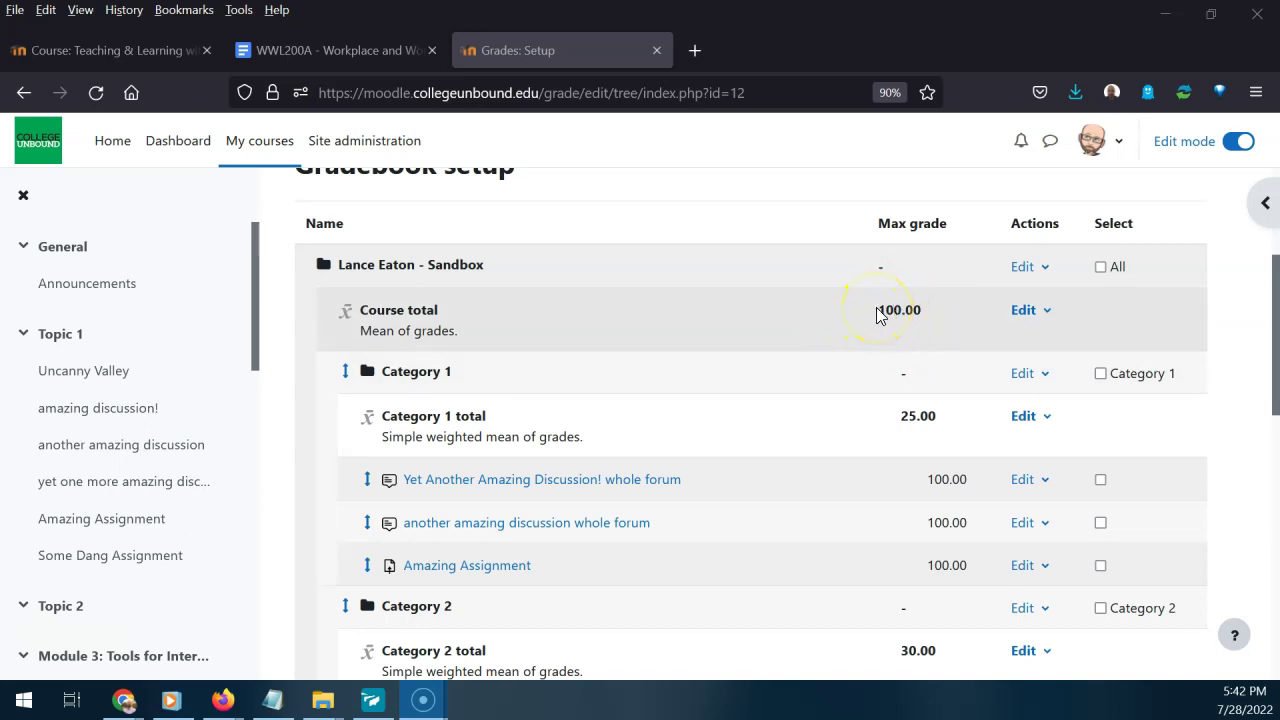
# Examine Category 1's maximum grade in relation to the course total and the maximum grades of the items inside it.
pyautogui.doubleClick(900, 417)
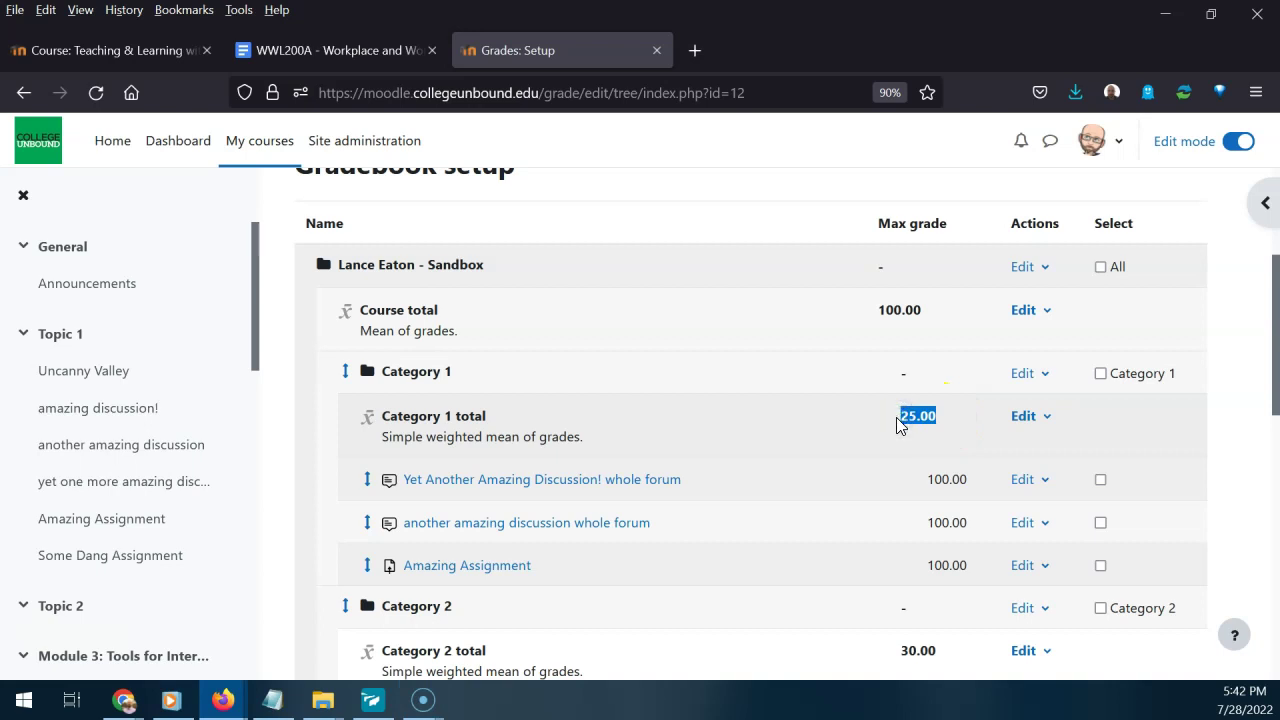
pyautogui.click(812, 415)
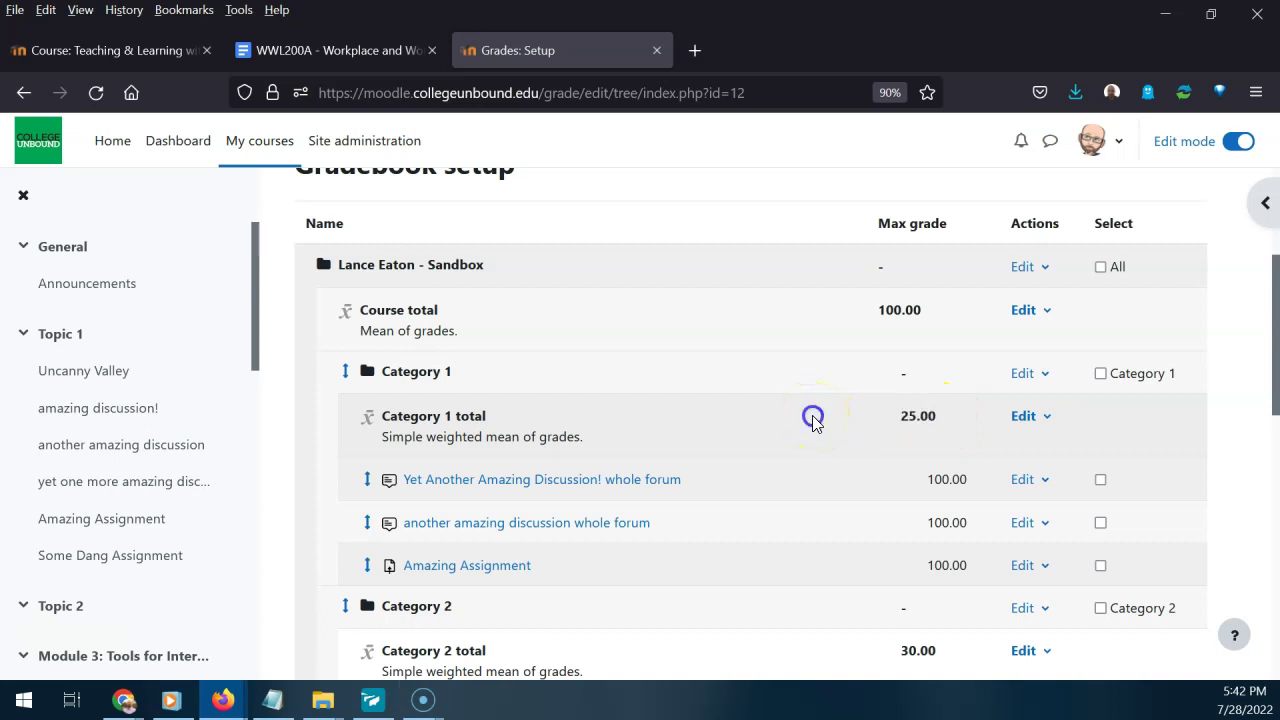
pyautogui.scroll(3, 617, 471)
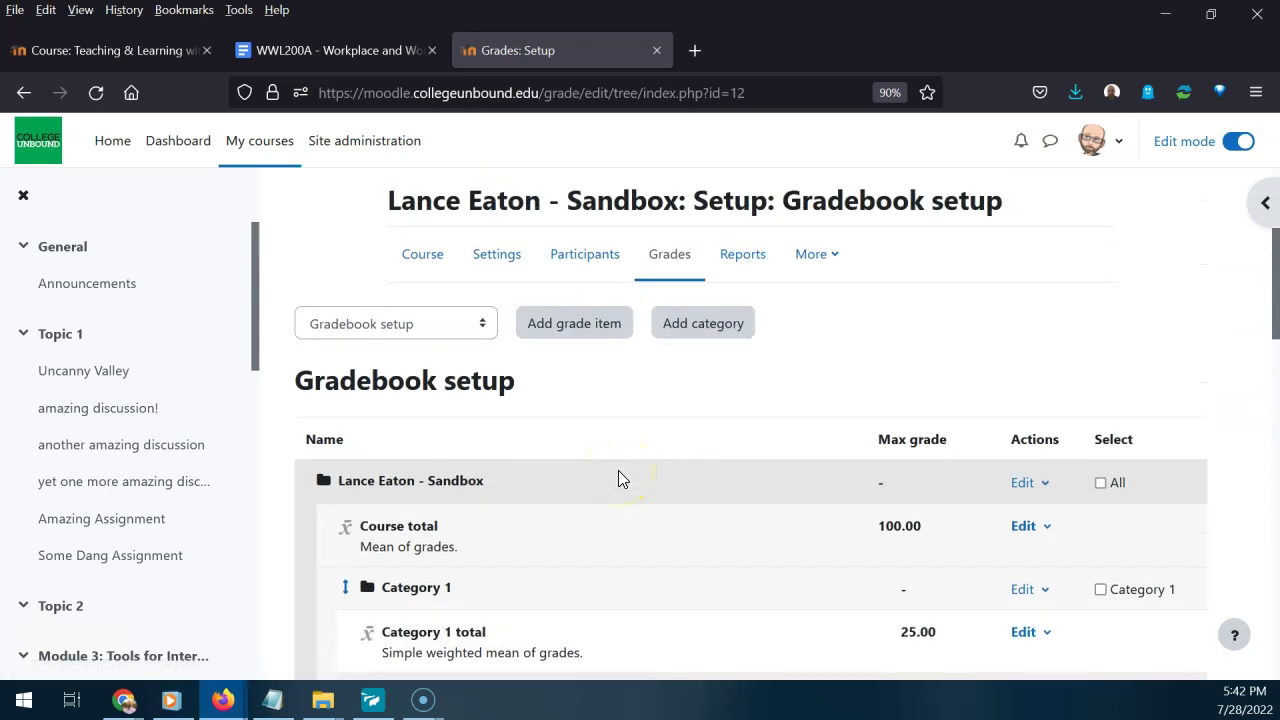
pyautogui.scroll(-3, 618, 470)
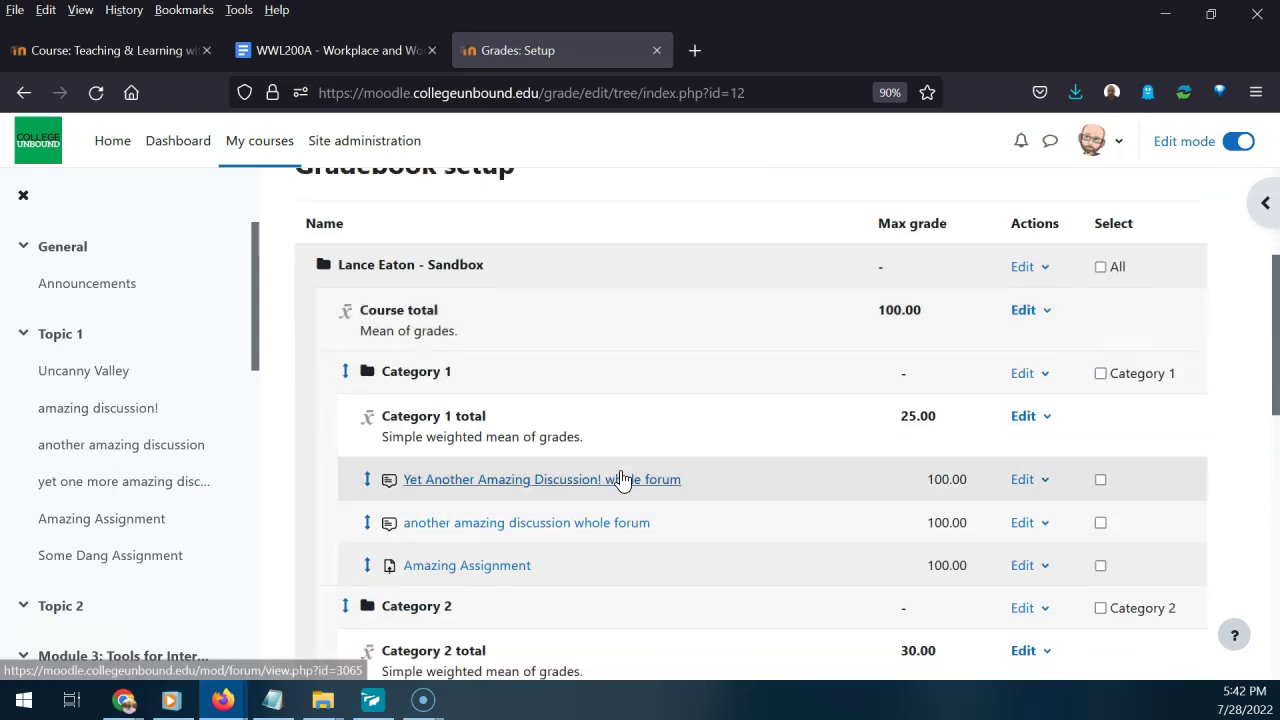
pyautogui.scroll(-2, 556, 578)
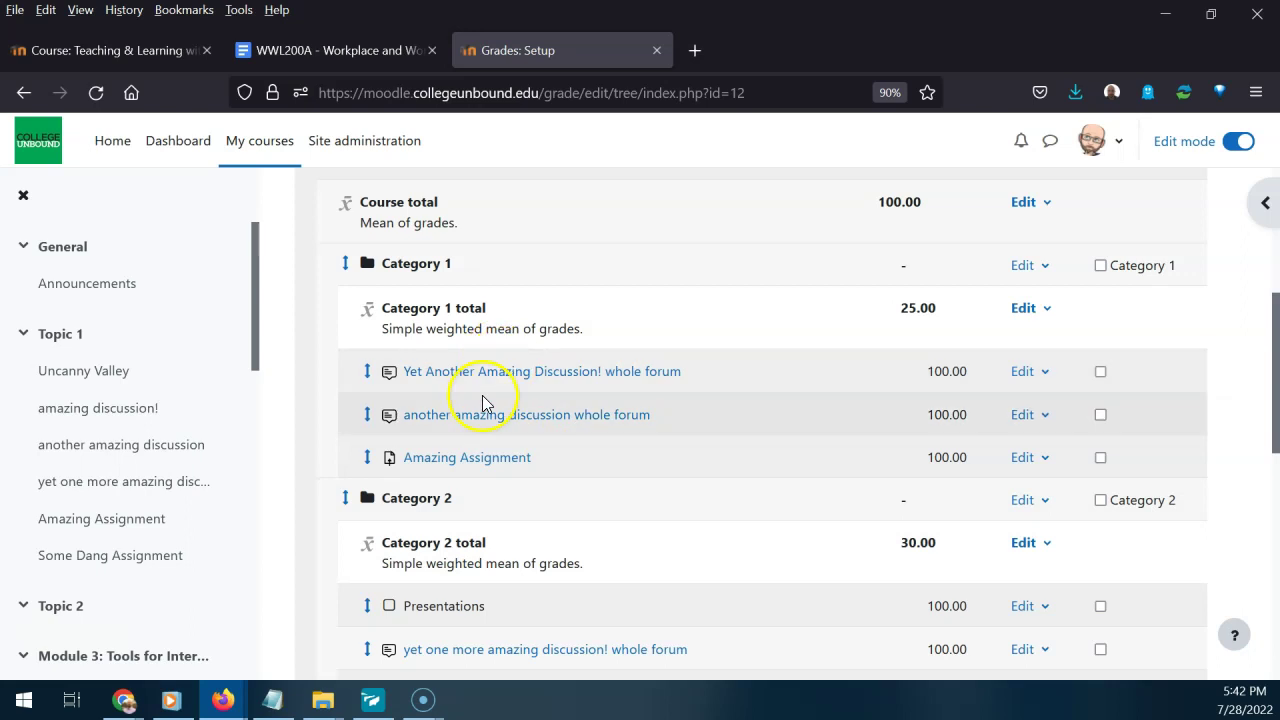
pyautogui.scroll(2, 512, 386)
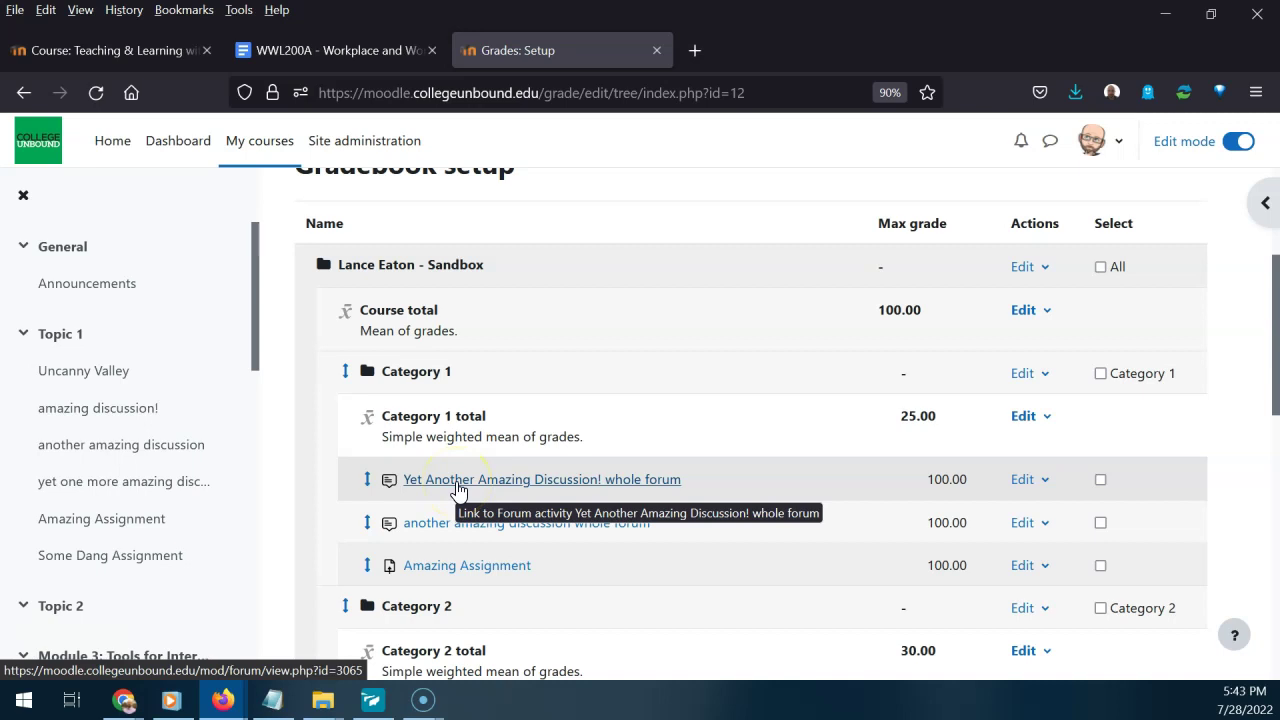
pyautogui.click(666, 431)
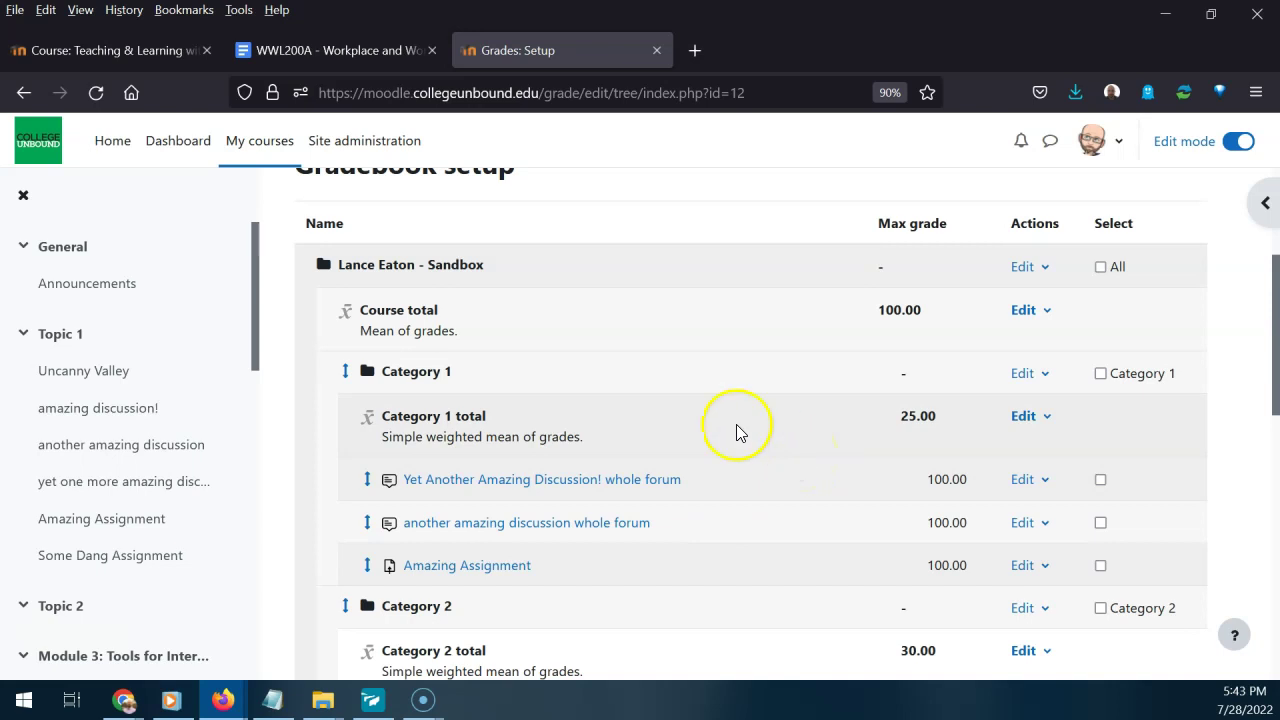
# Start a new grade item in the Gradebook setup and name it Participate Week 1.
pyautogui.scroll(4, 734, 429)
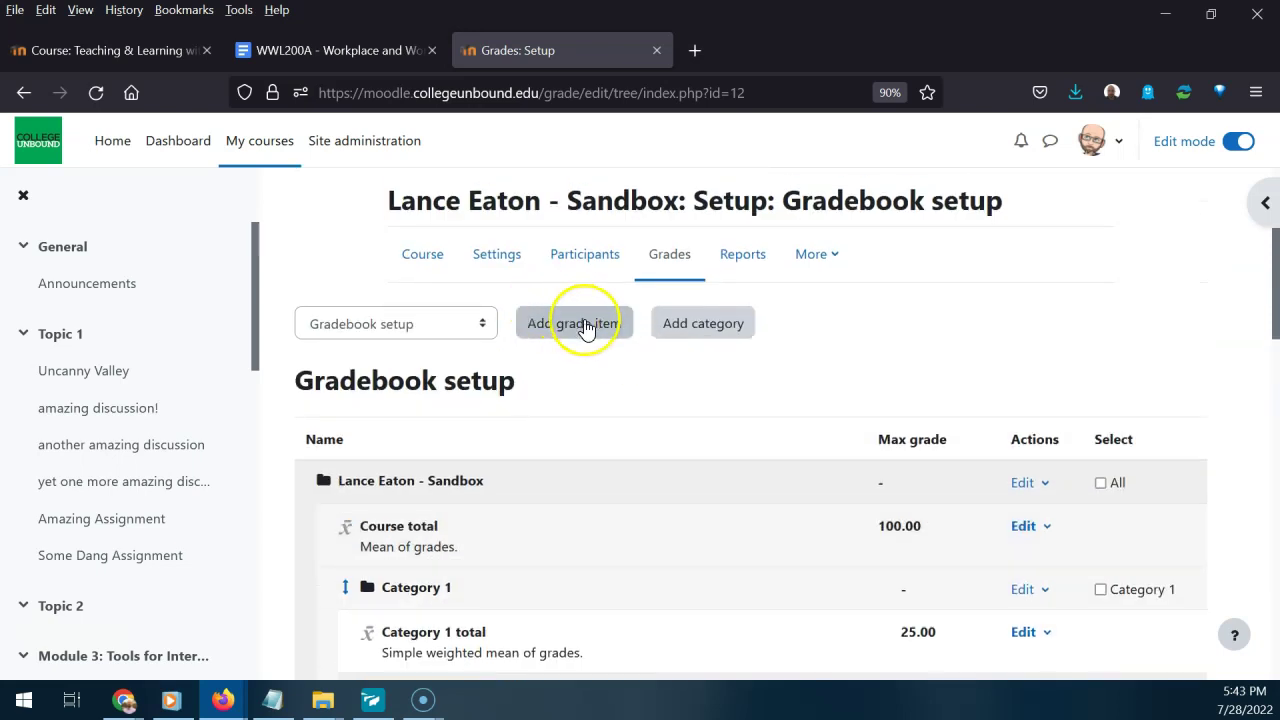
pyautogui.click(575, 328)
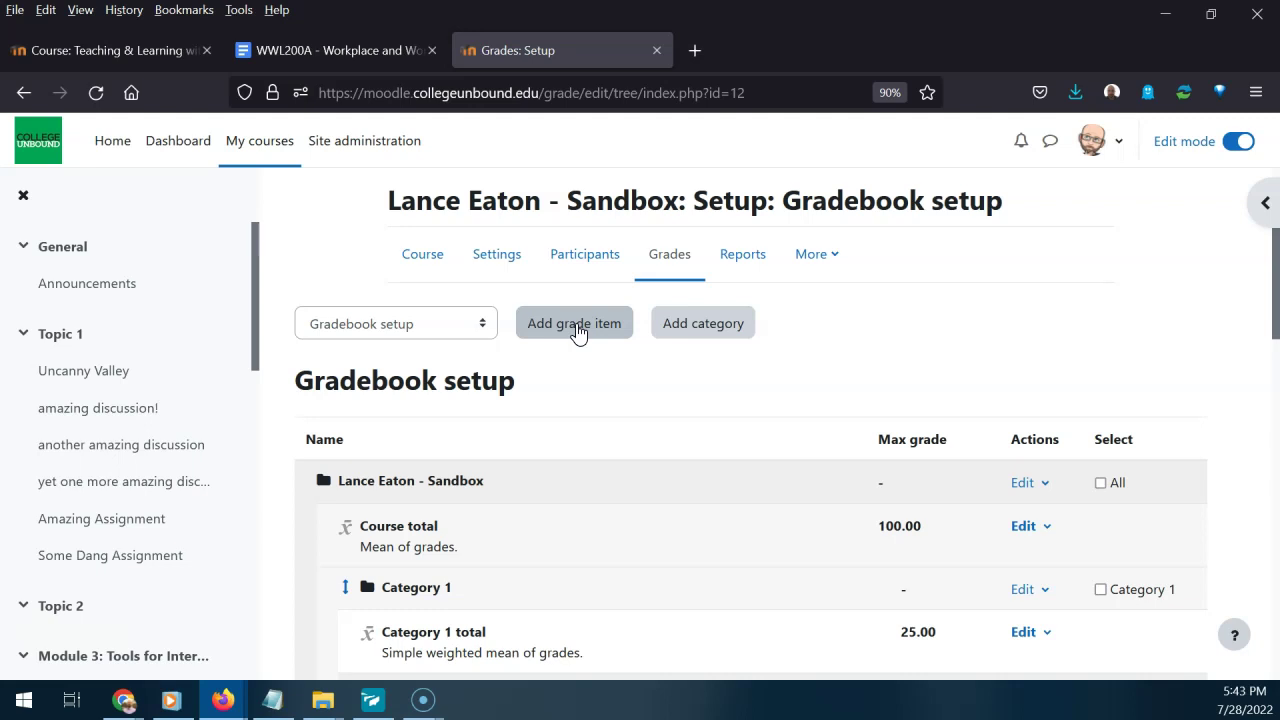
pyautogui.click(561, 330)
pyautogui.click(565, 330)
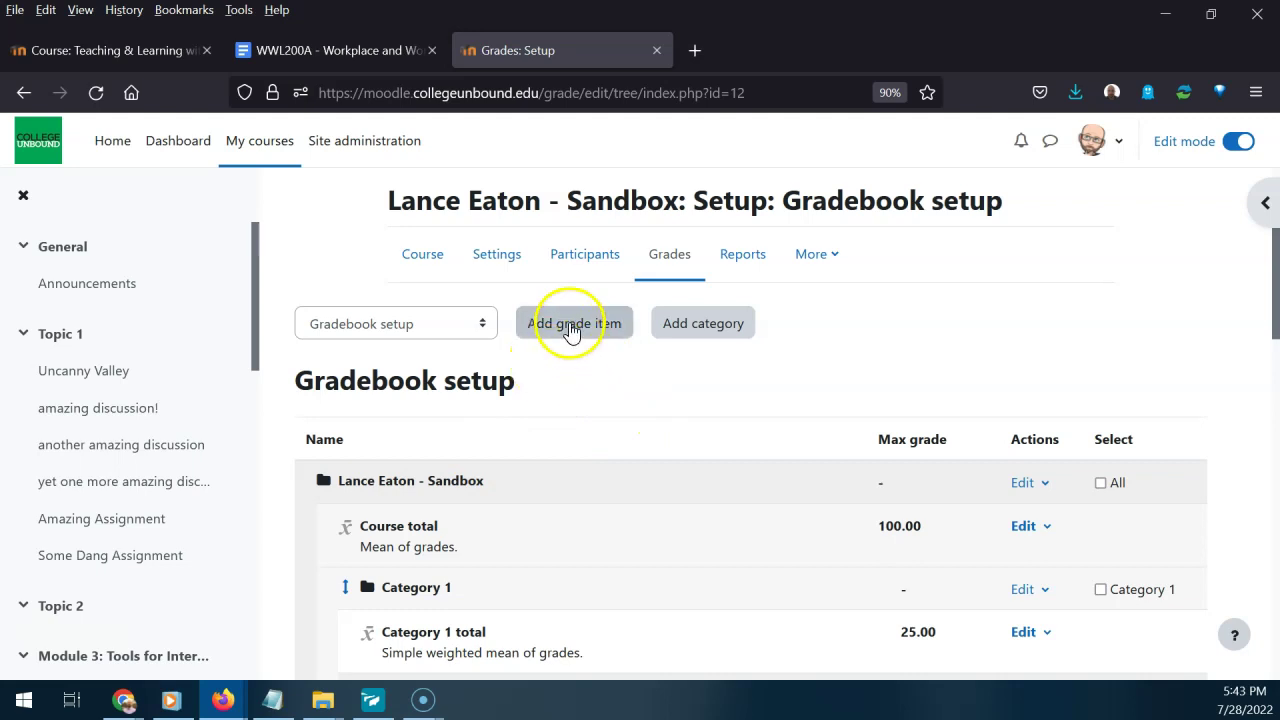
pyautogui.click(571, 328)
pyautogui.click(580, 484)
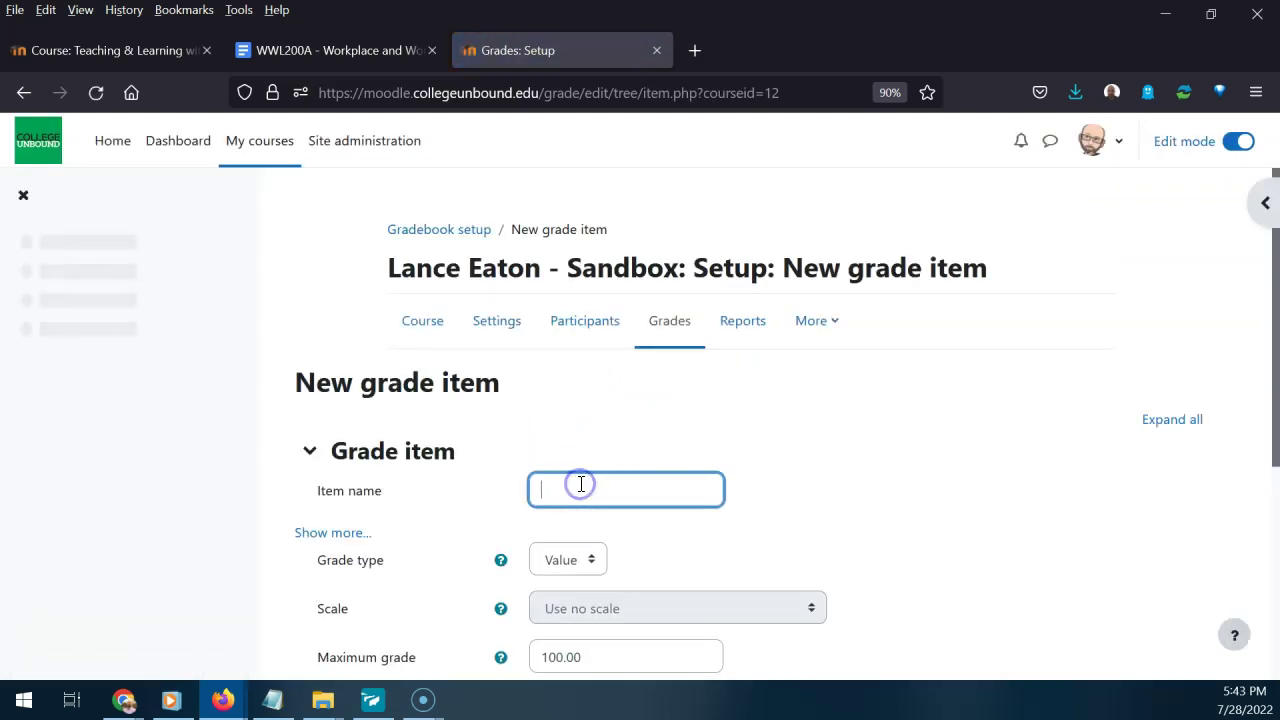
pyautogui.write('Participate W')
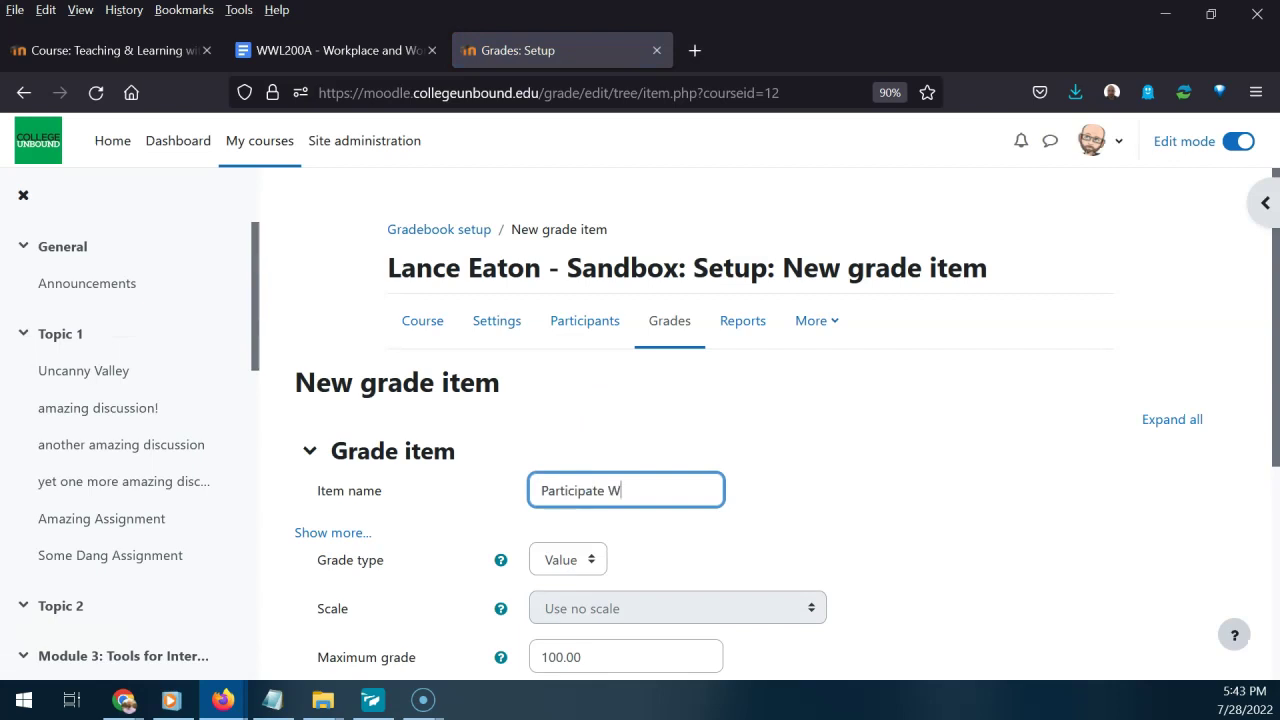
pyautogui.write('eek 1')
# Set the new item's grade type to Scale and choose the Smiley Face scale.
pyautogui.scroll(-1, 385, 478)
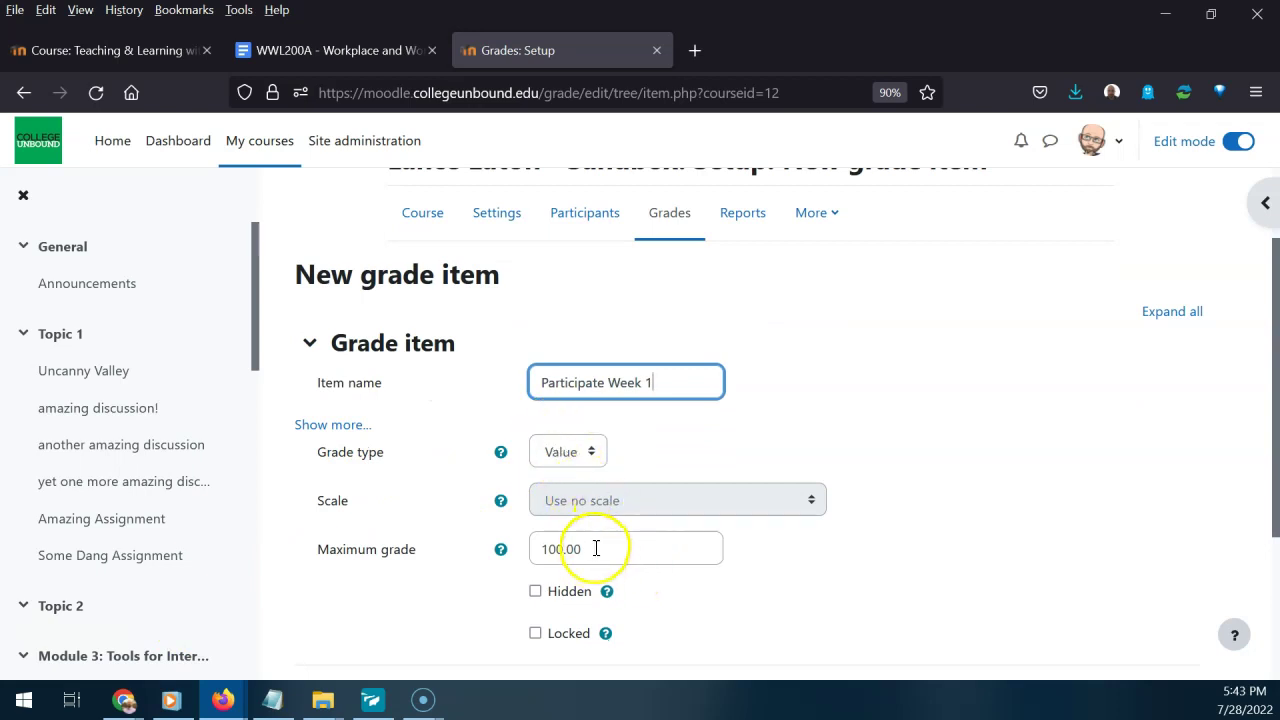
pyautogui.click(567, 452)
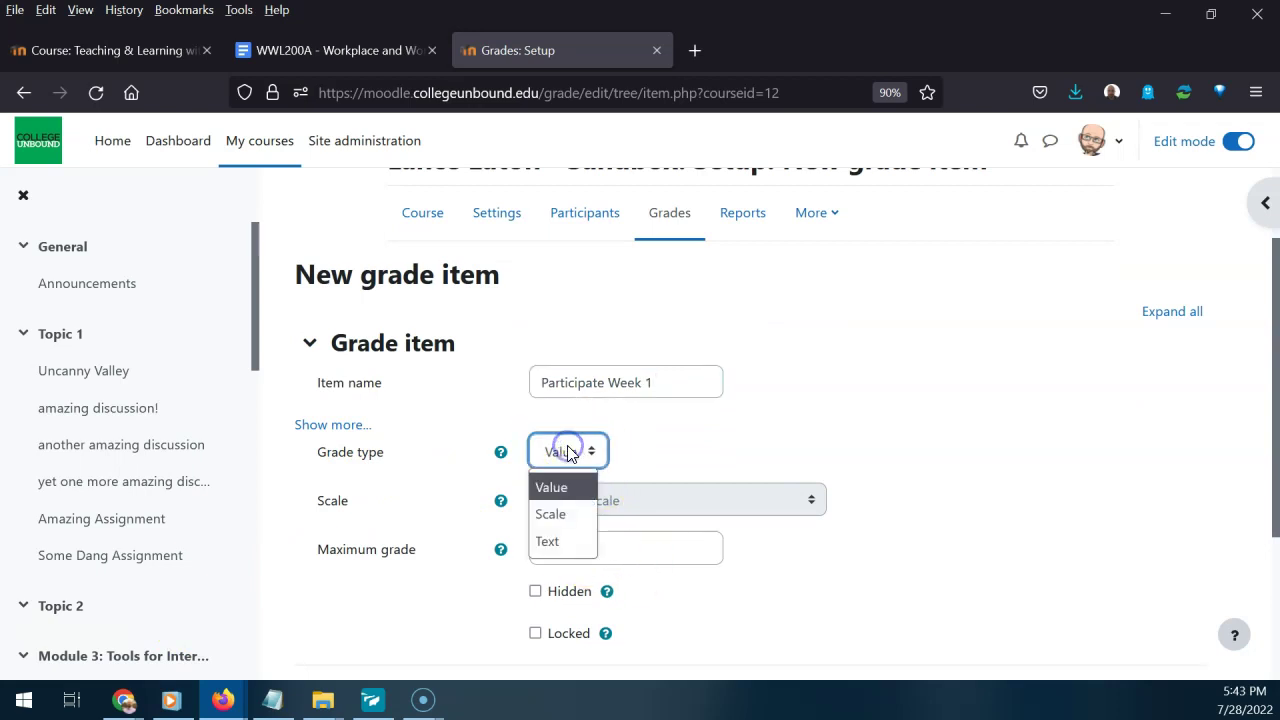
pyautogui.click(558, 515)
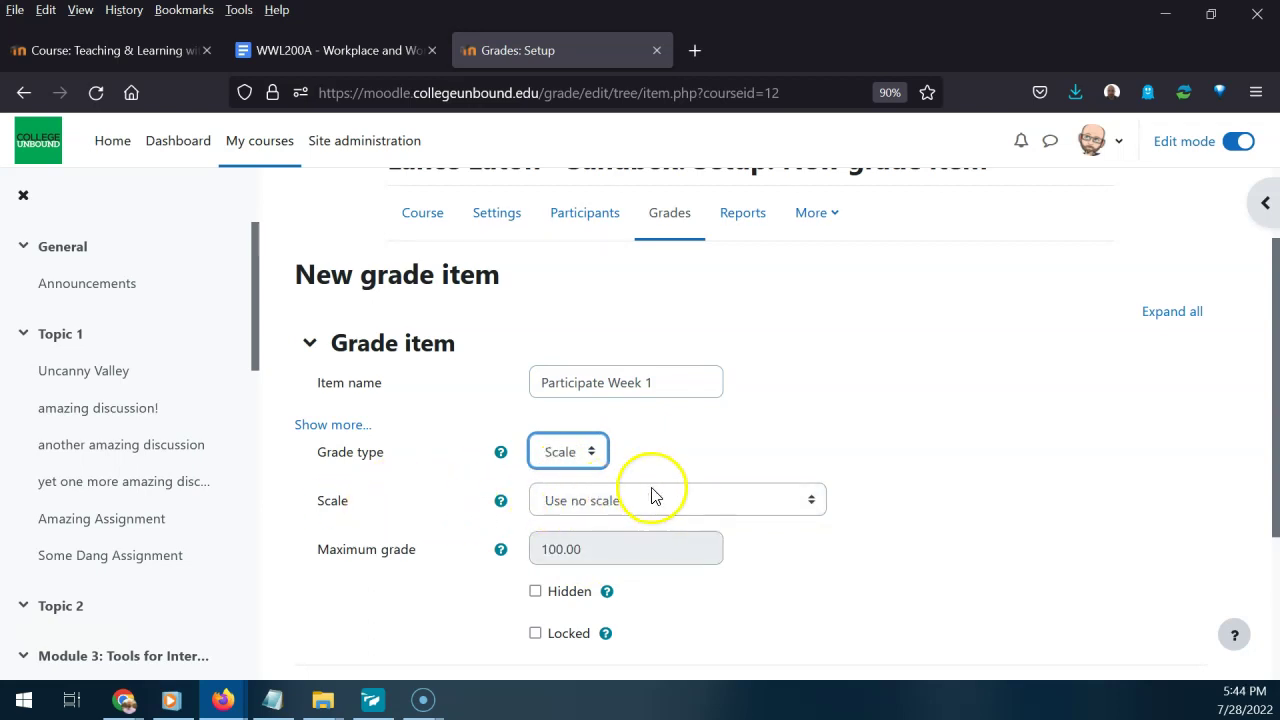
pyautogui.click(701, 500)
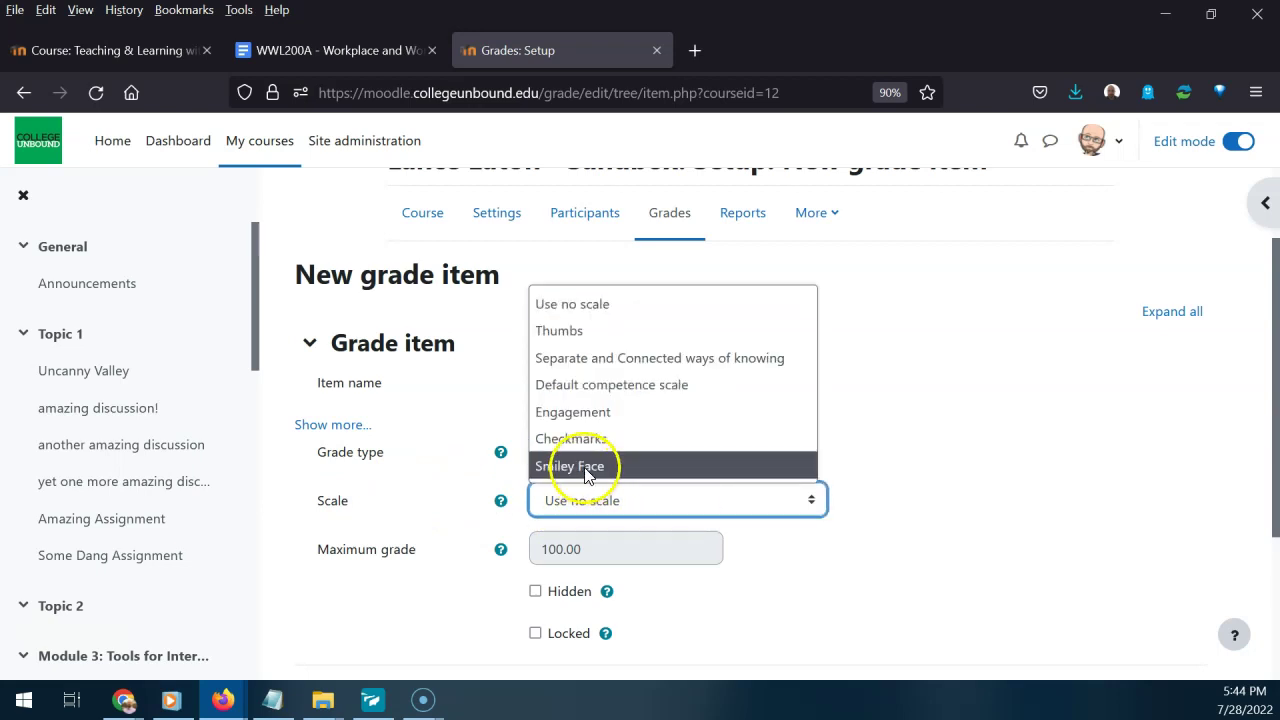
pyautogui.click(586, 467)
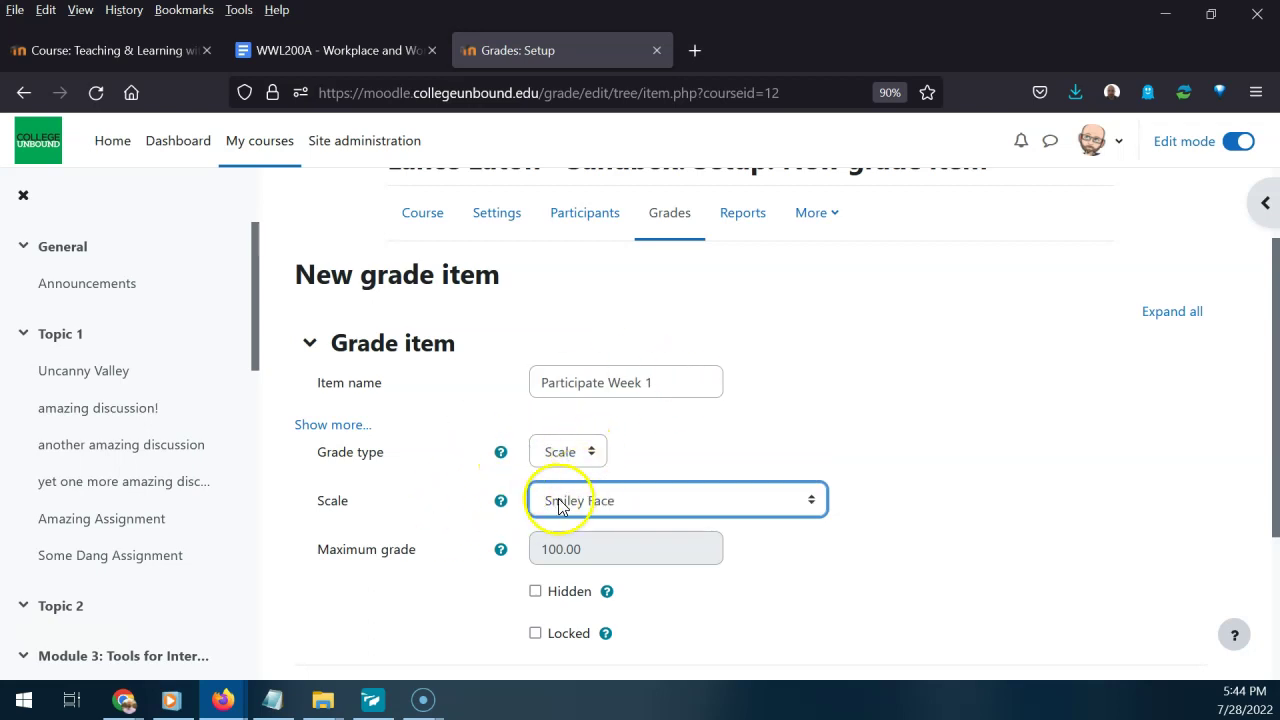
# Assign the new grade item to Category 1, save it, and check its entry in the Gradebook setup.
pyautogui.scroll(-3, 513, 440)
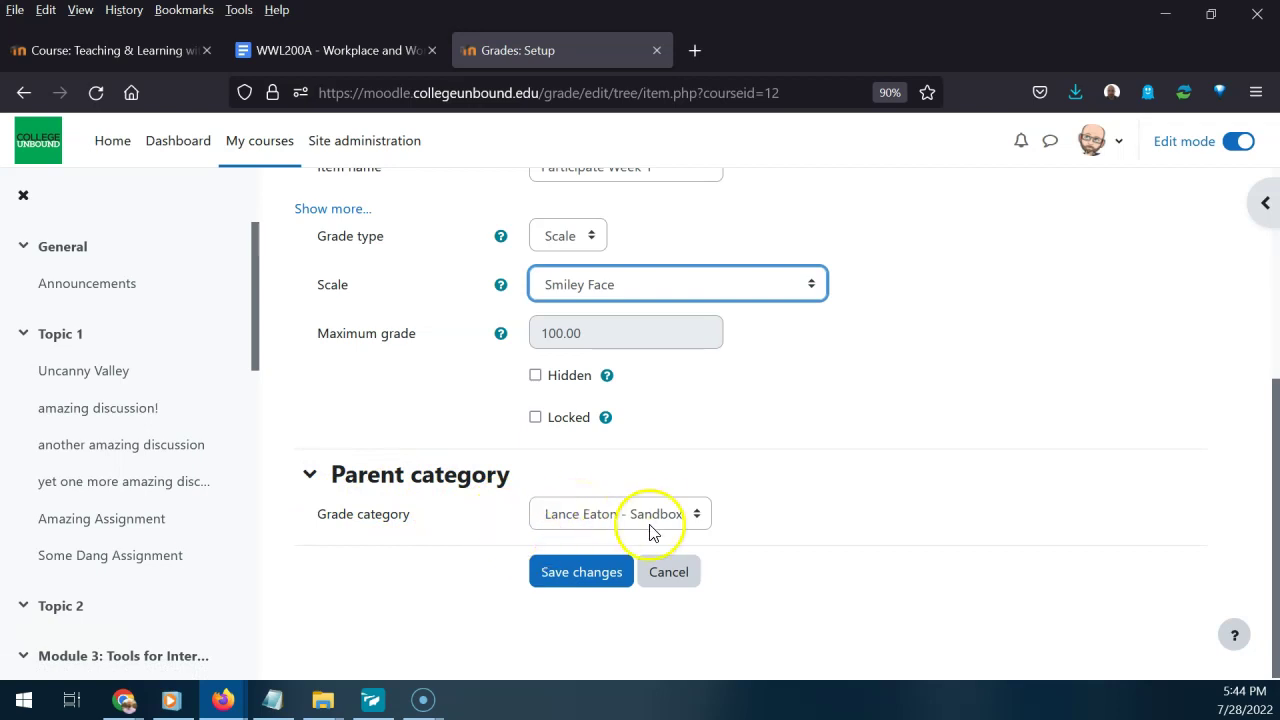
pyautogui.click(598, 516)
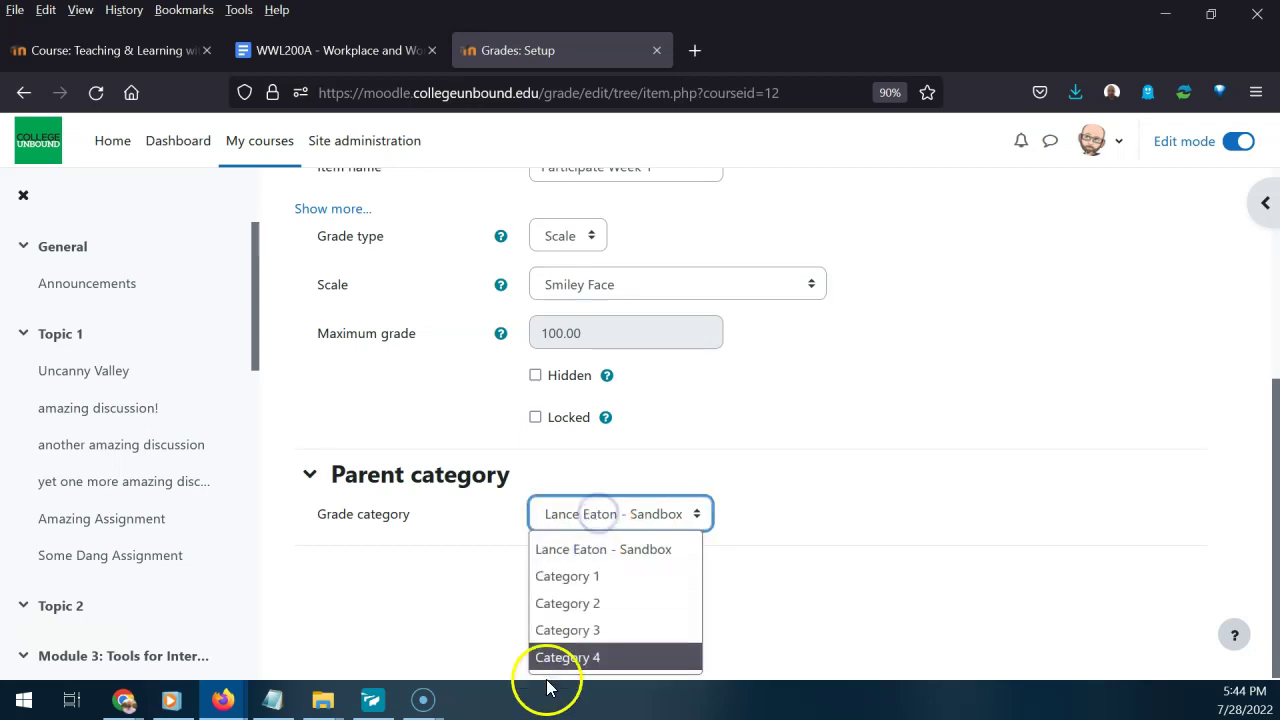
pyautogui.click(568, 577)
pyautogui.click(574, 570)
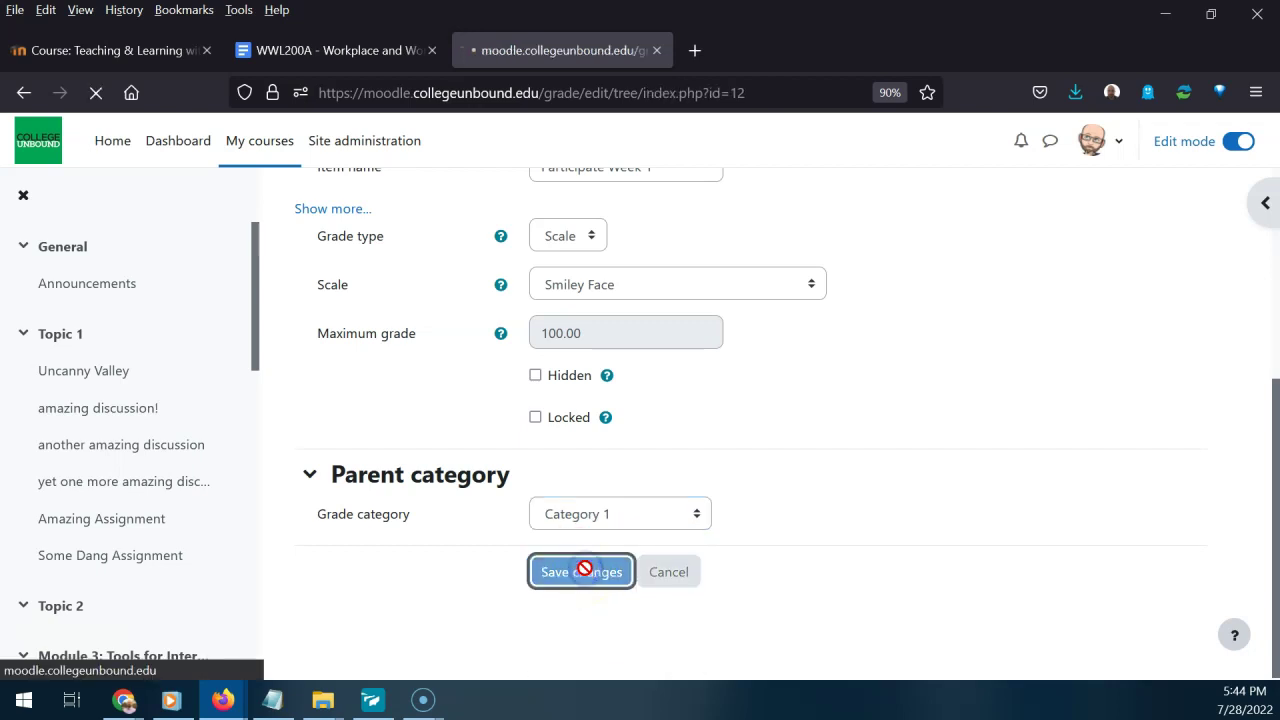
pyautogui.scroll(-5, 471, 509)
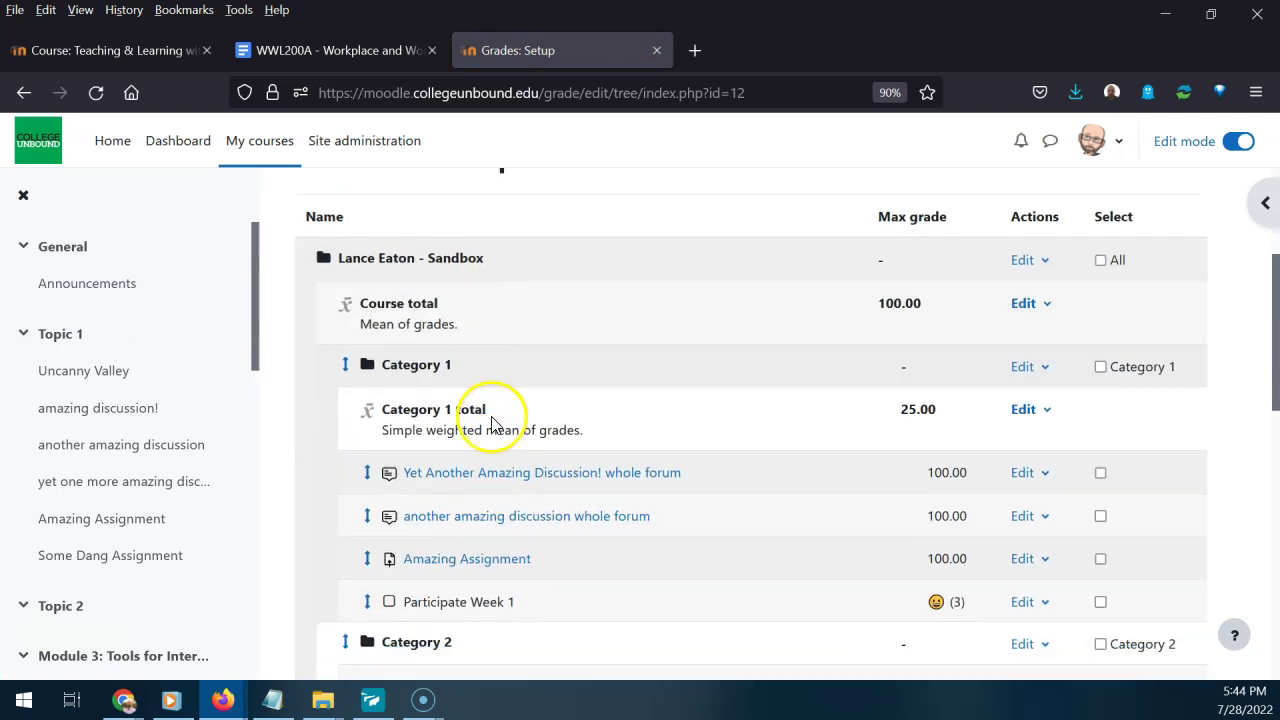
# Examine the scale-based maximum grade of Participate Week 1 alongside the other items in Category 1.
pyautogui.scroll(1, 470, 440)
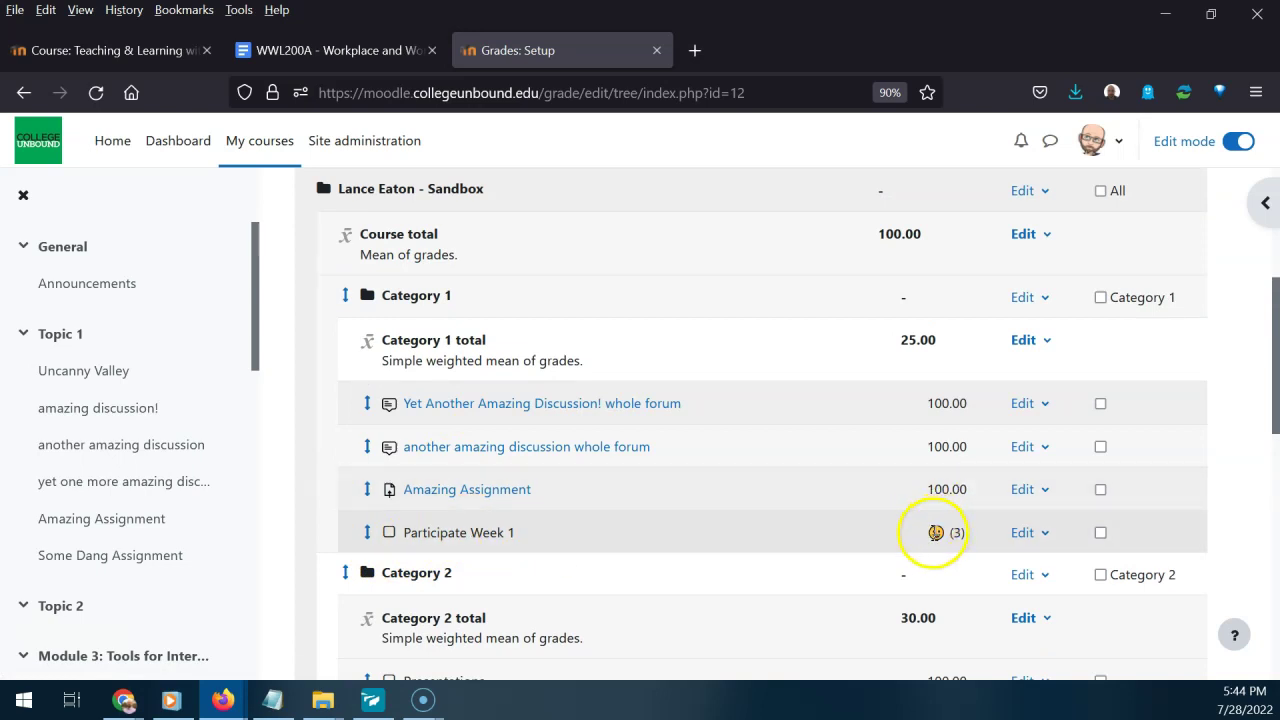
pyautogui.click(936, 532)
pyautogui.moveTo(949, 532); pyautogui.dragTo(963, 532)
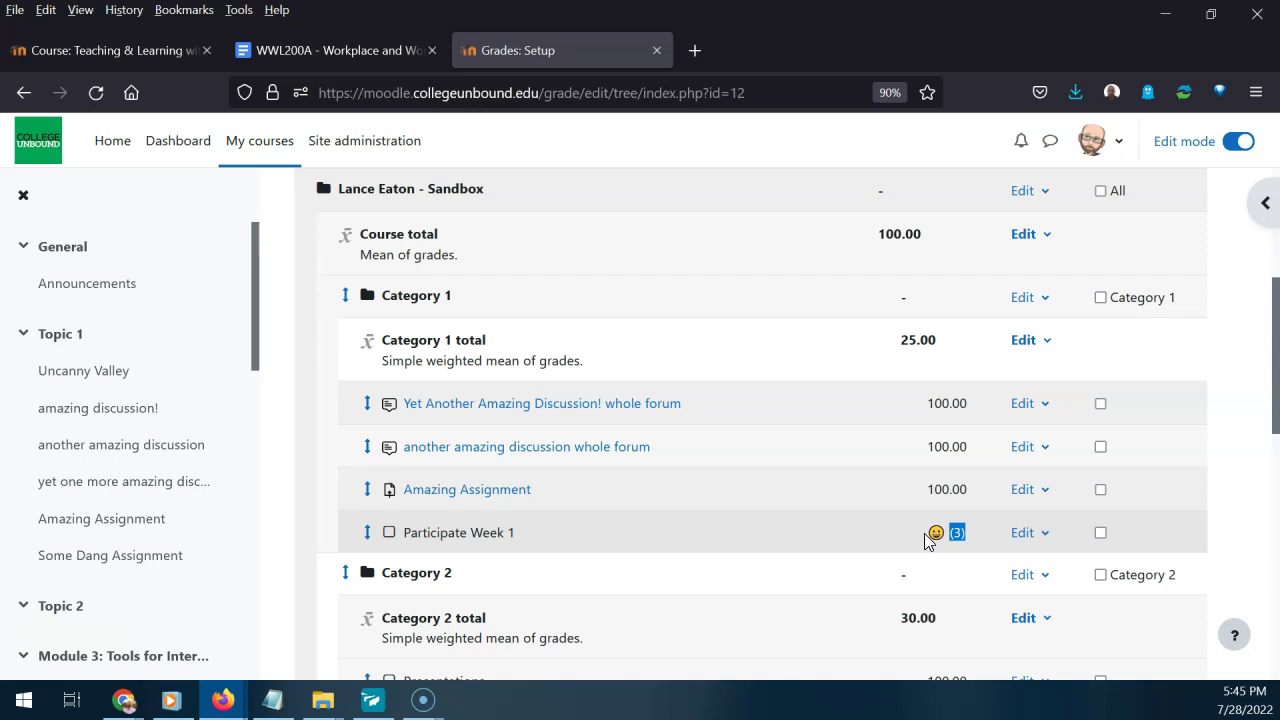
pyautogui.moveTo(924, 533); pyautogui.dragTo(958, 533)
pyautogui.click(955, 532)
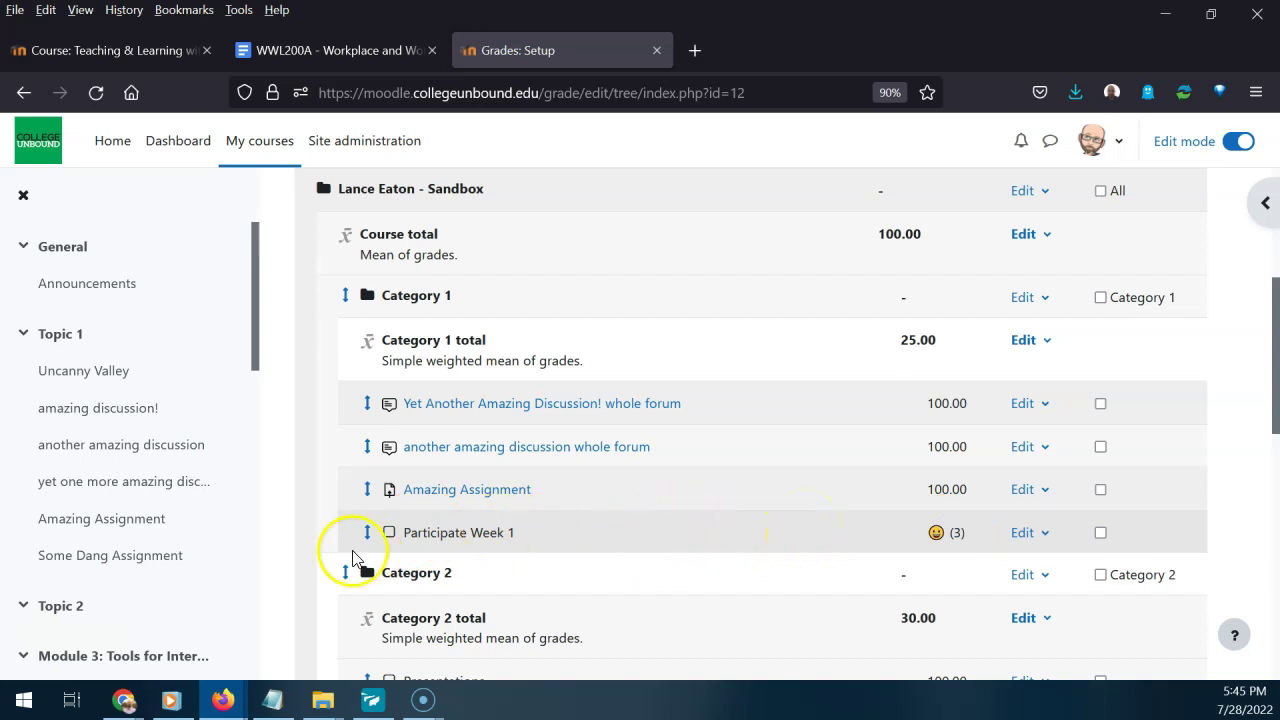
# Compare the Participate Week 1 entry with Amazing Assignment by opening the assignment's activity page and returning to the Gradebook setup.
pyautogui.moveTo(406, 532); pyautogui.dragTo(499, 532)
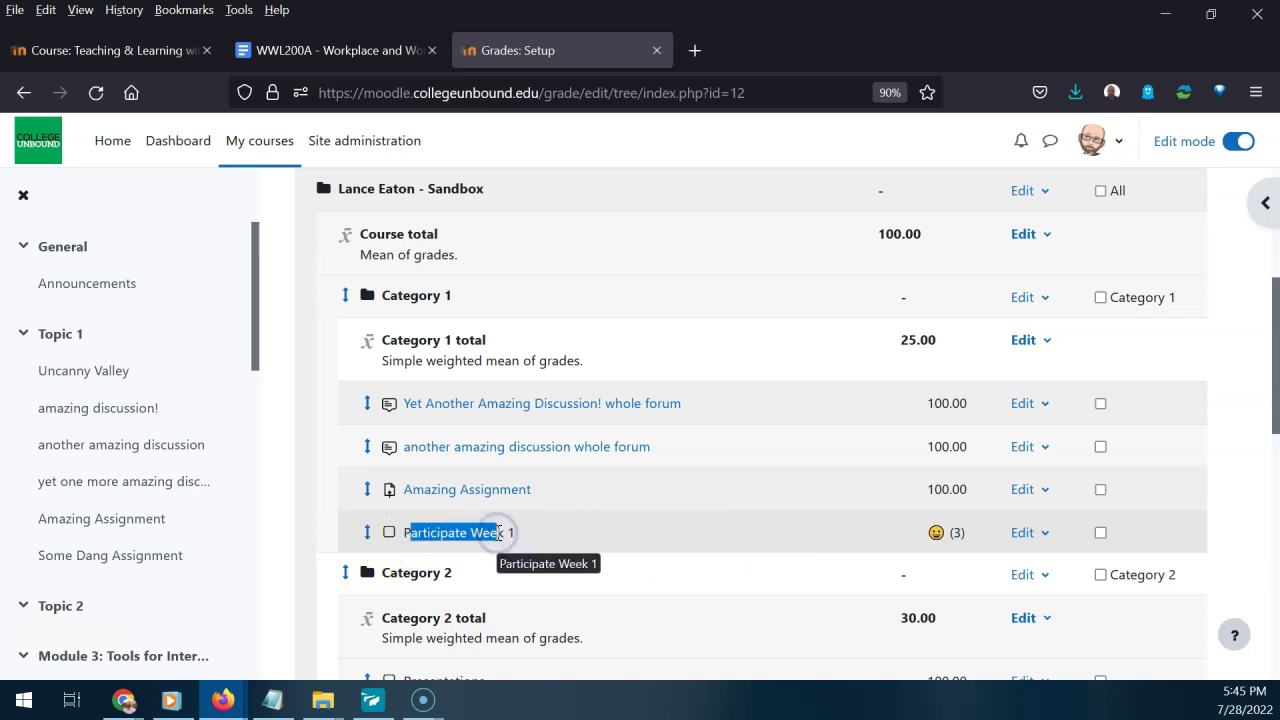
pyautogui.click(440, 496)
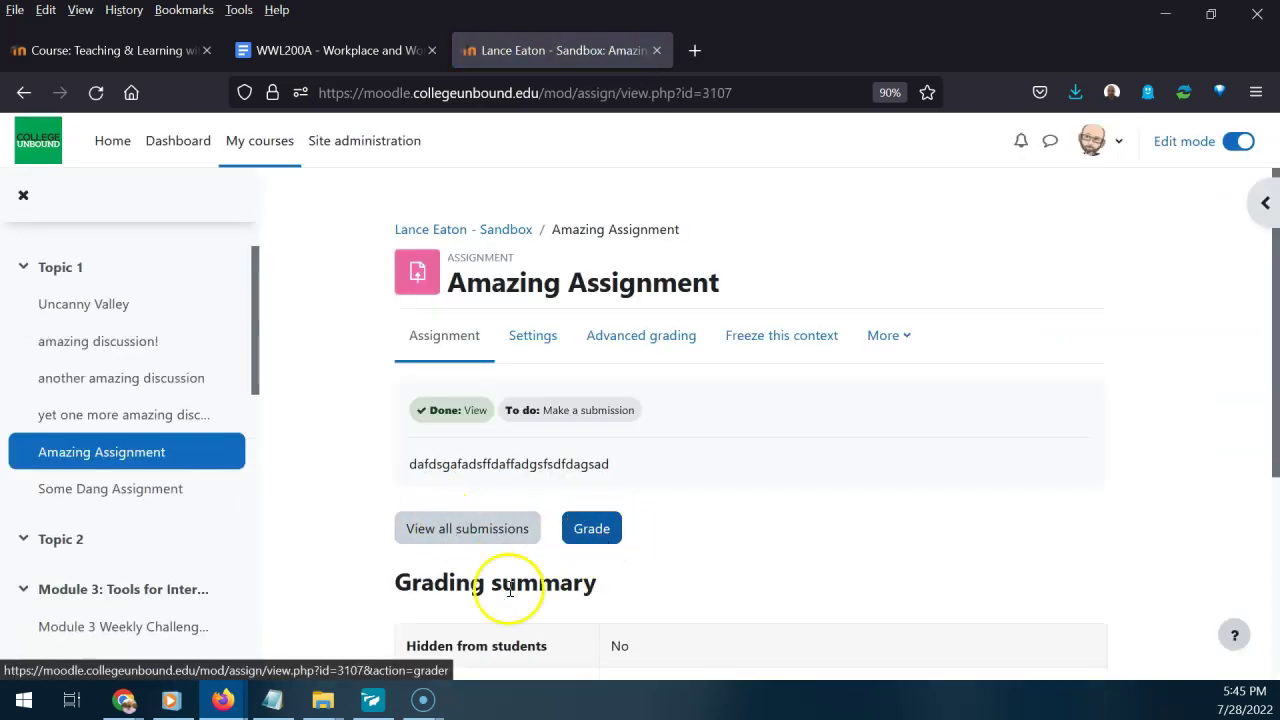
pyautogui.hotkey('alt', 'Left')
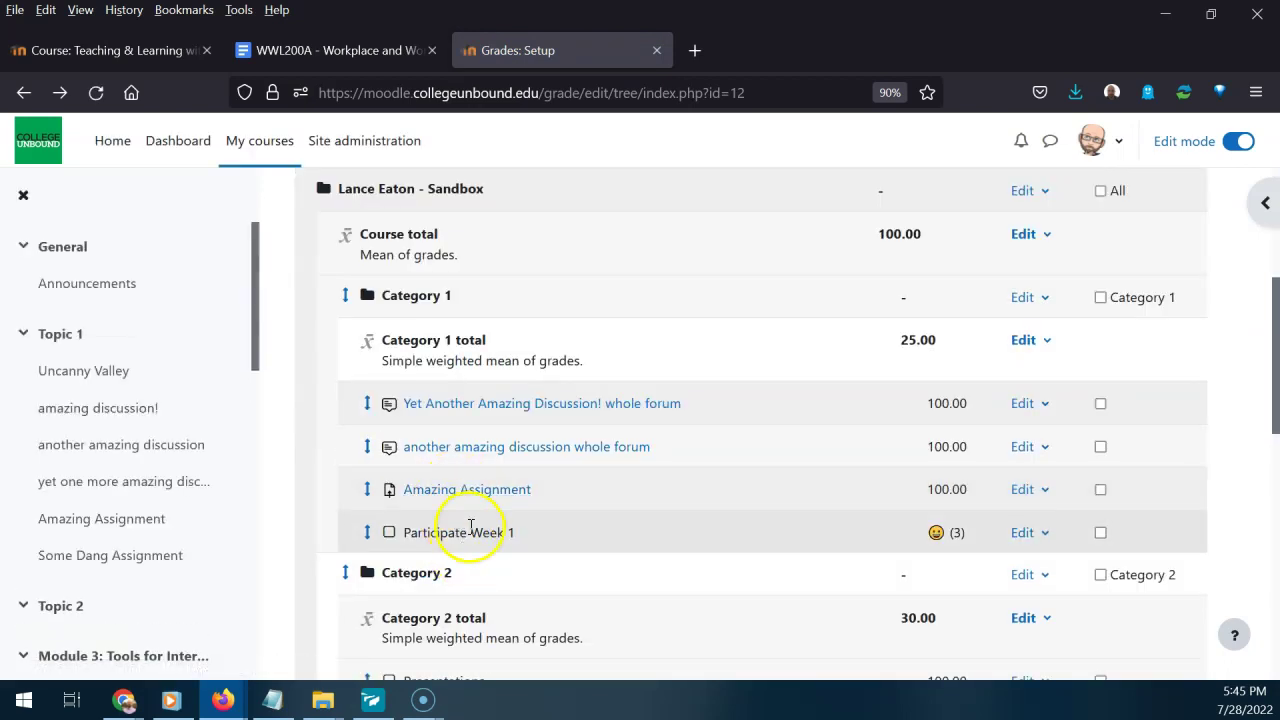
pyautogui.doubleClick(474, 532)
pyautogui.click(624, 537)
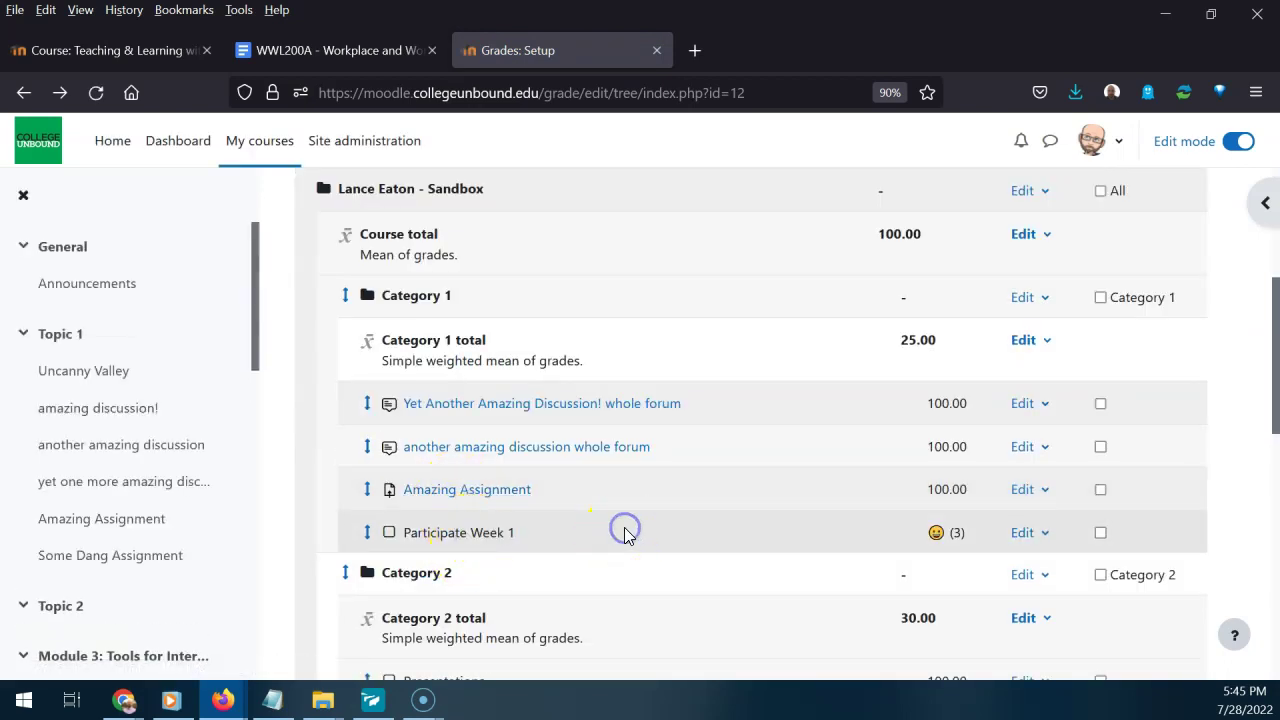
# Switch the gradebook to Single view and load the Participate Week 1 grade item.
pyautogui.scroll(3, 620, 545)
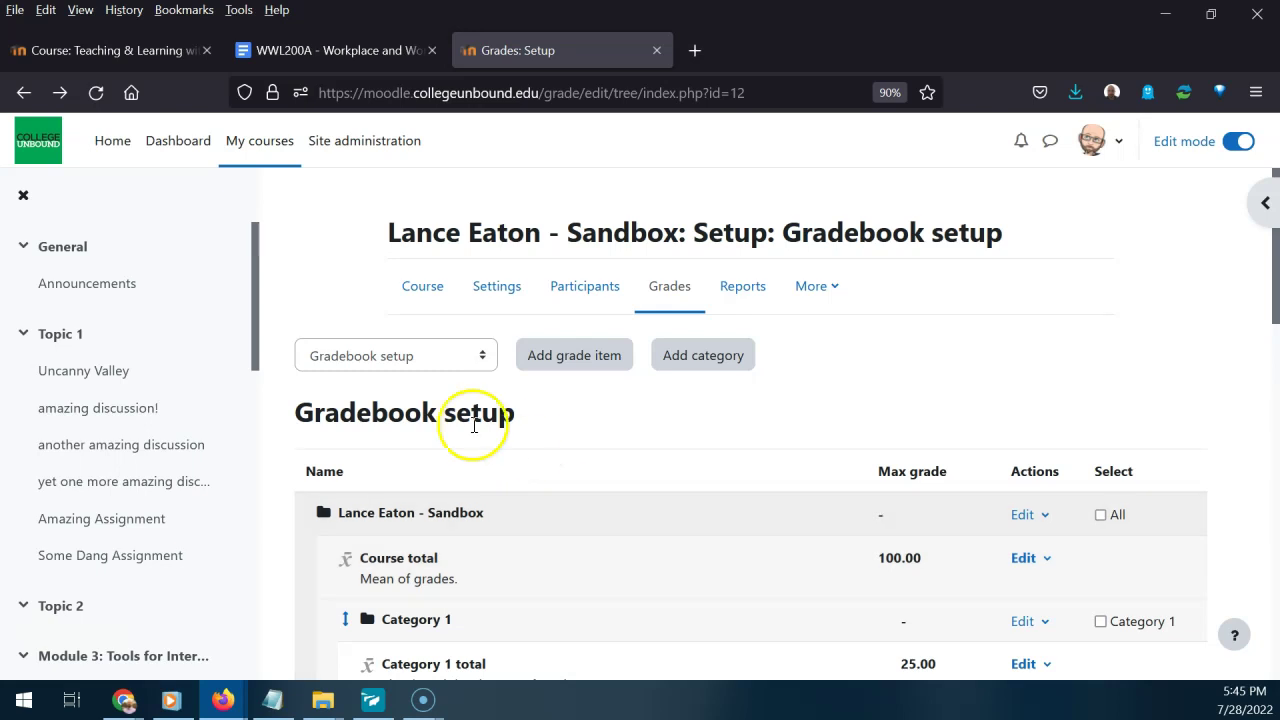
pyautogui.click(414, 364)
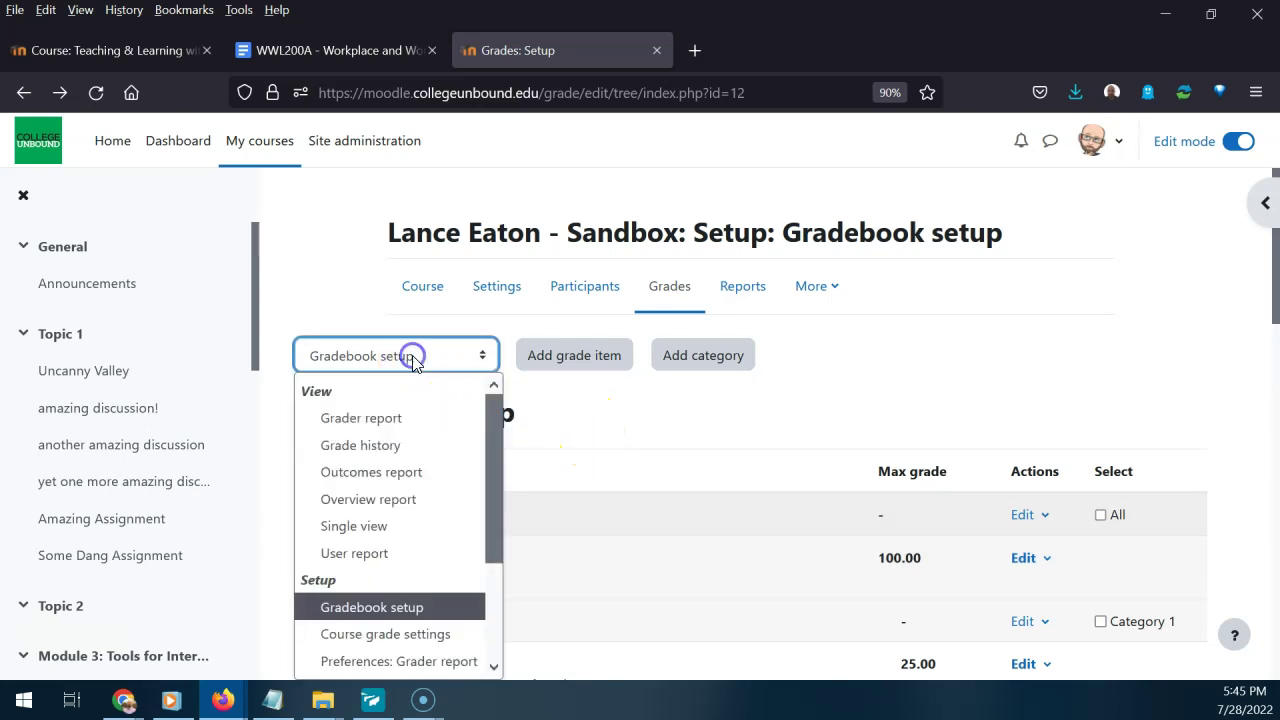
pyautogui.click(393, 526)
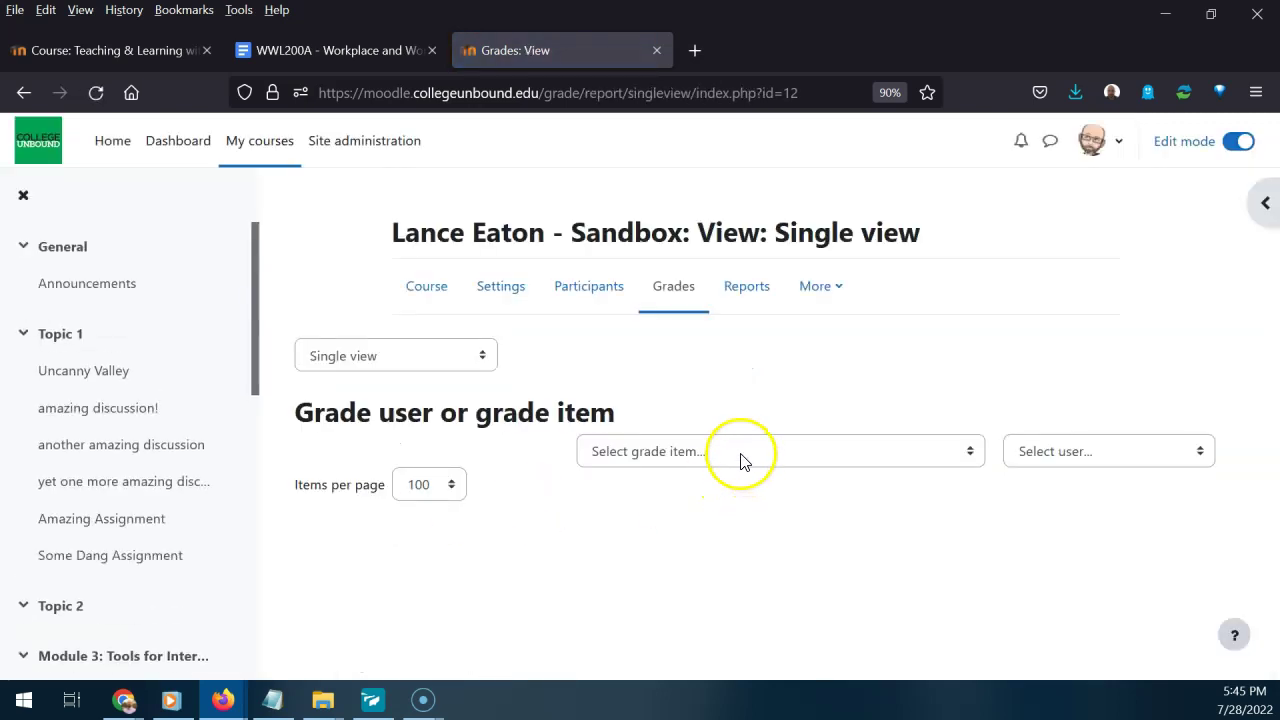
pyautogui.click(636, 452)
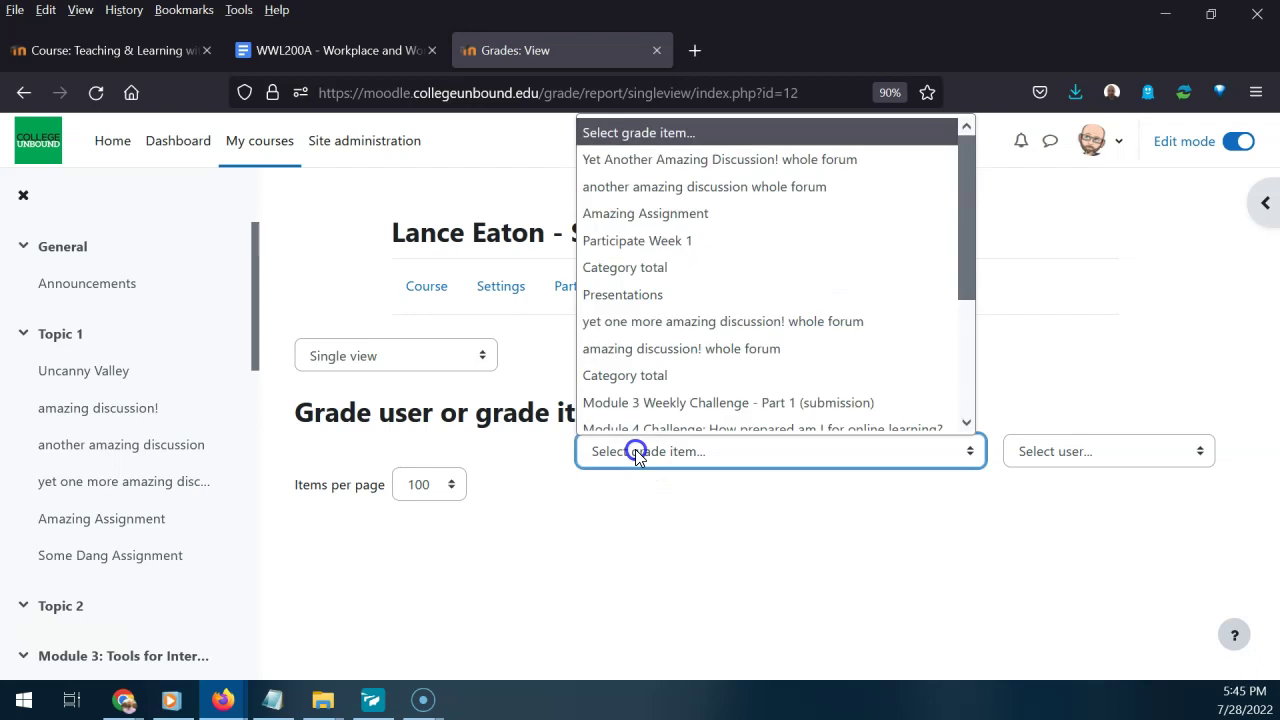
pyautogui.click(651, 228)
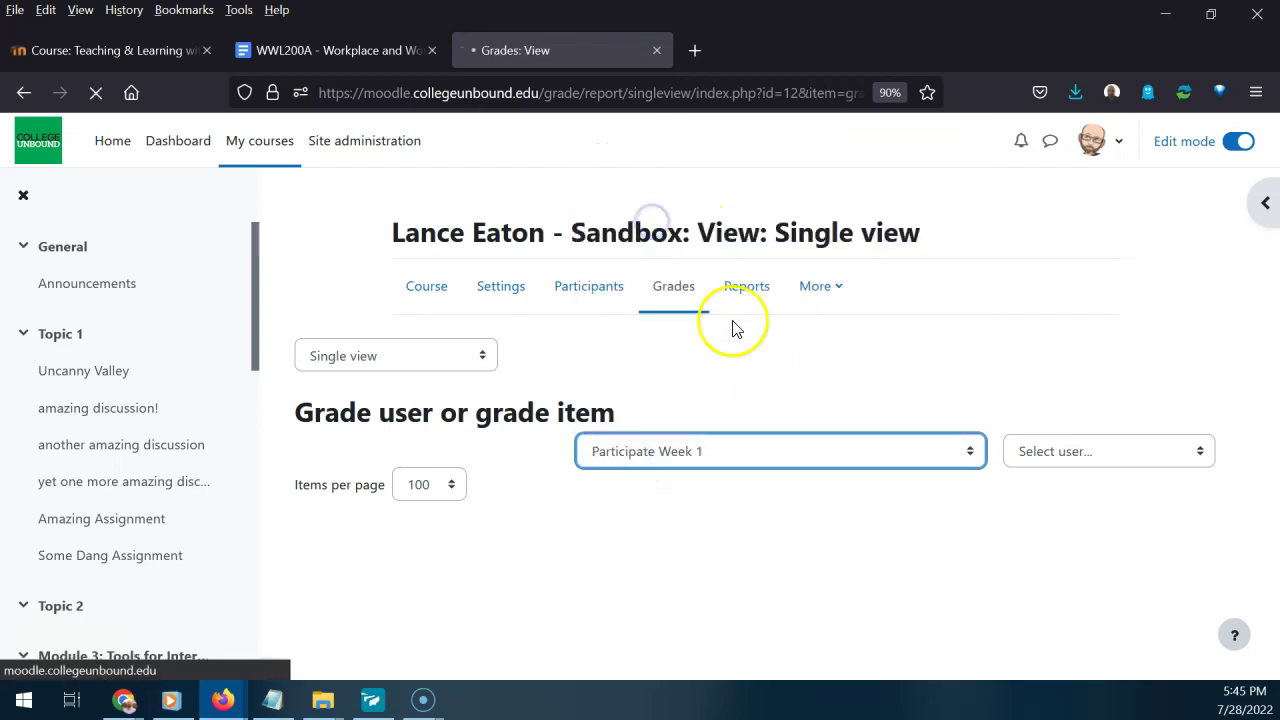
pyautogui.scroll(-3, 709, 394)
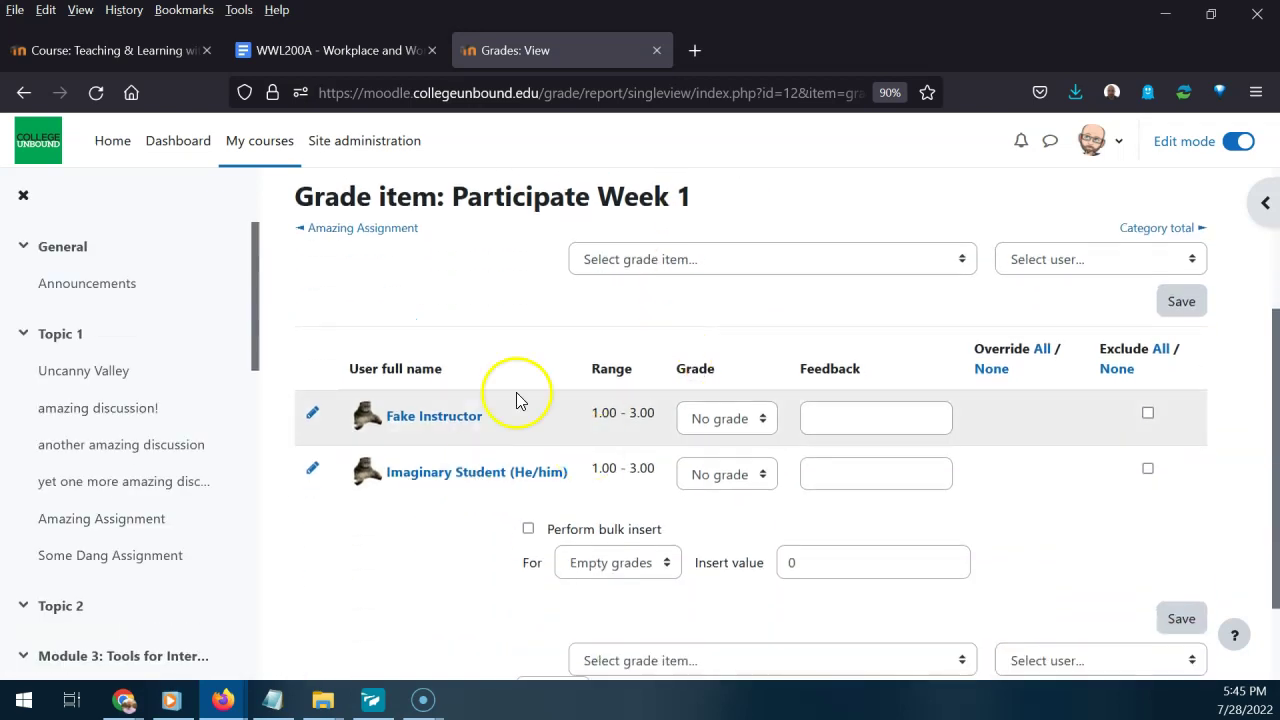
# Grade both listed participants with the smiling face for Participate Week 1.
pyautogui.click(724, 422)
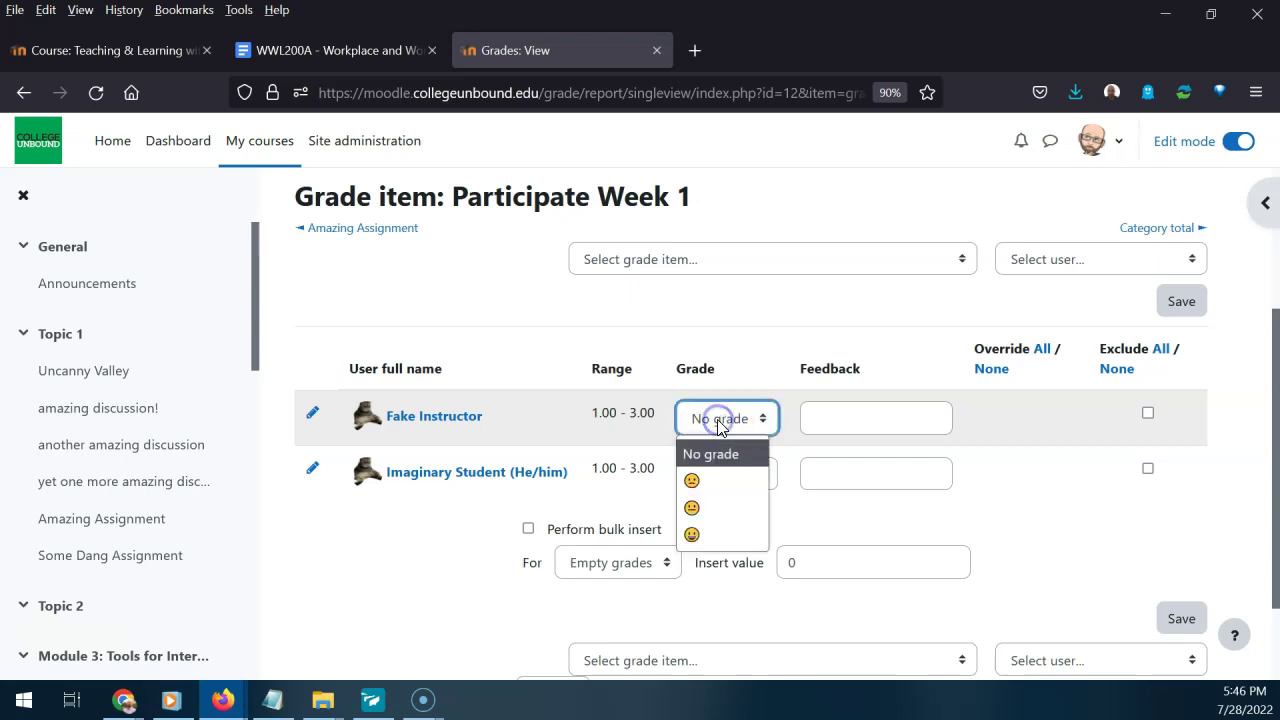
pyautogui.click(724, 536)
pyautogui.click(720, 474)
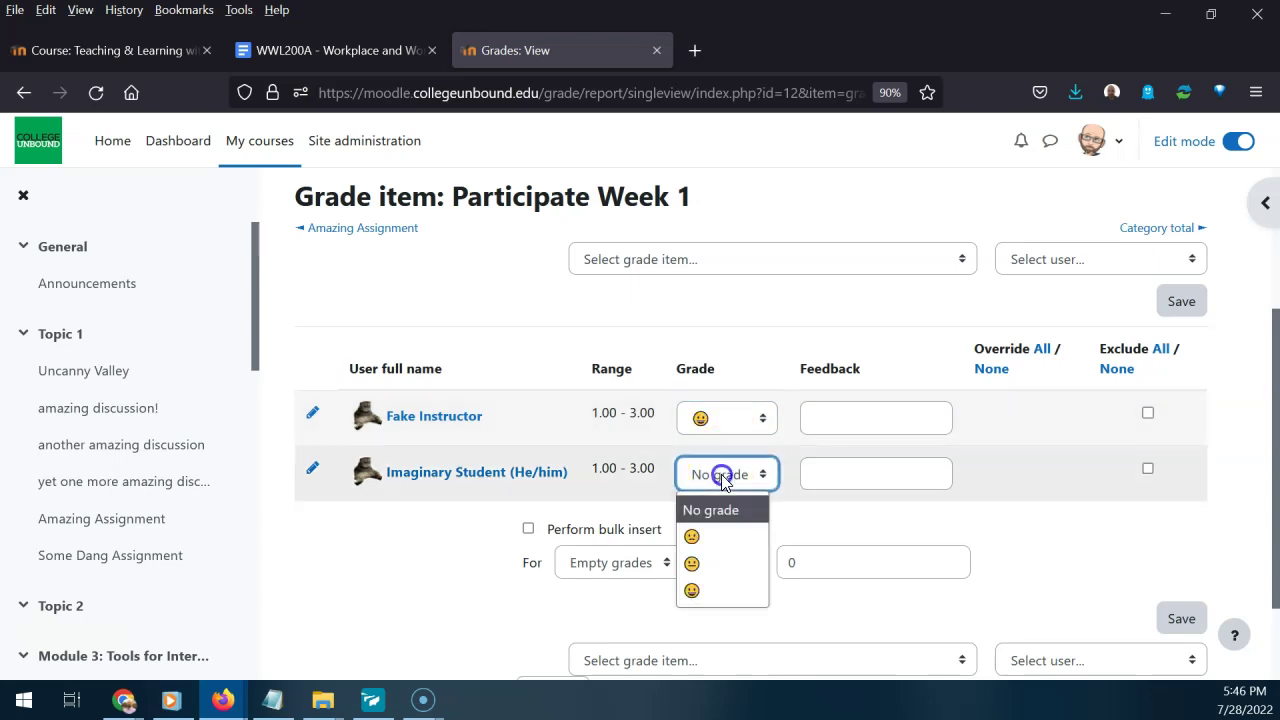
pyautogui.click(693, 586)
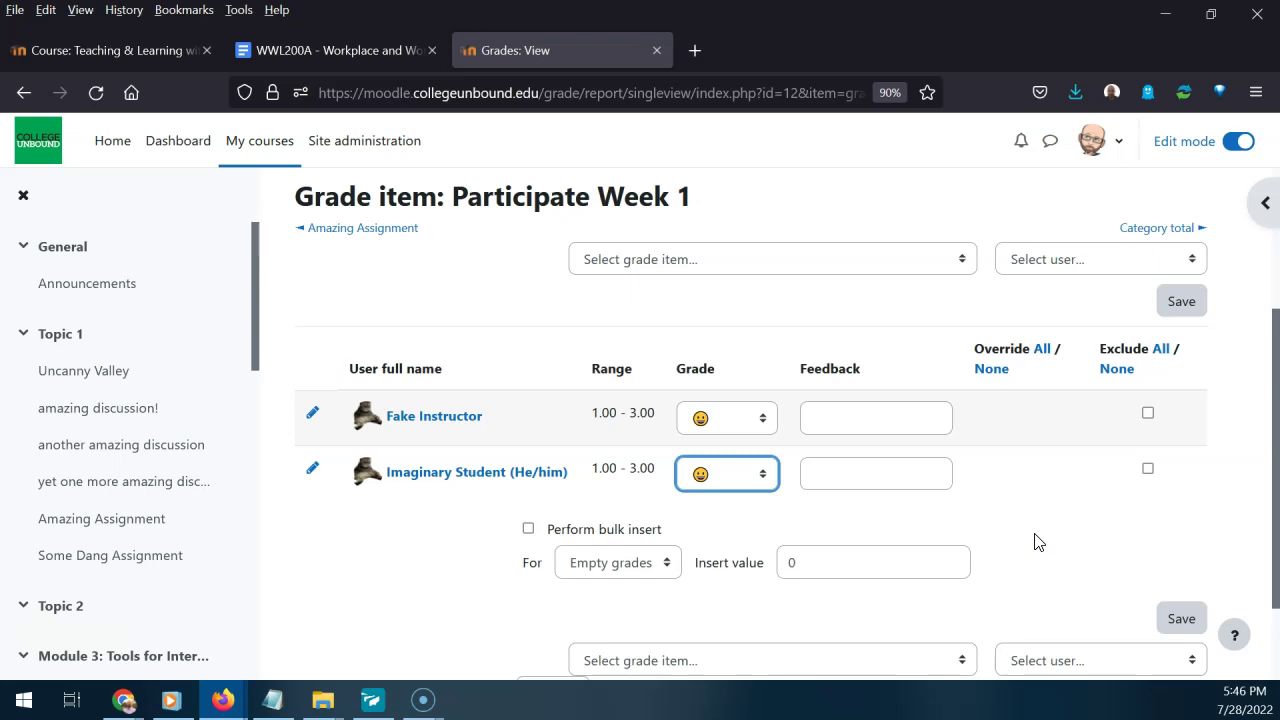
# Enter the feedback "great job!" for both participants and save the Participate Week 1 grades.
pyautogui.click(848, 416)
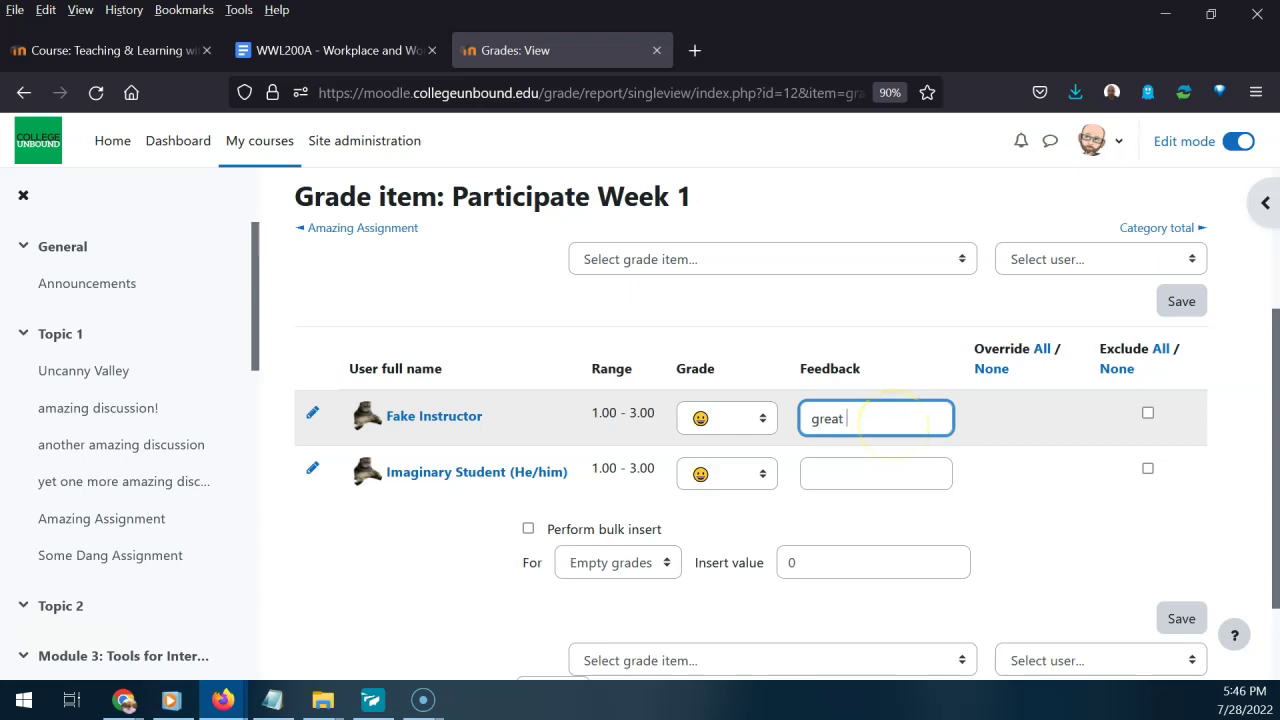
pyautogui.hotkey('ctrl', 'a')
pyautogui.hotkey('ctrl', 'c')
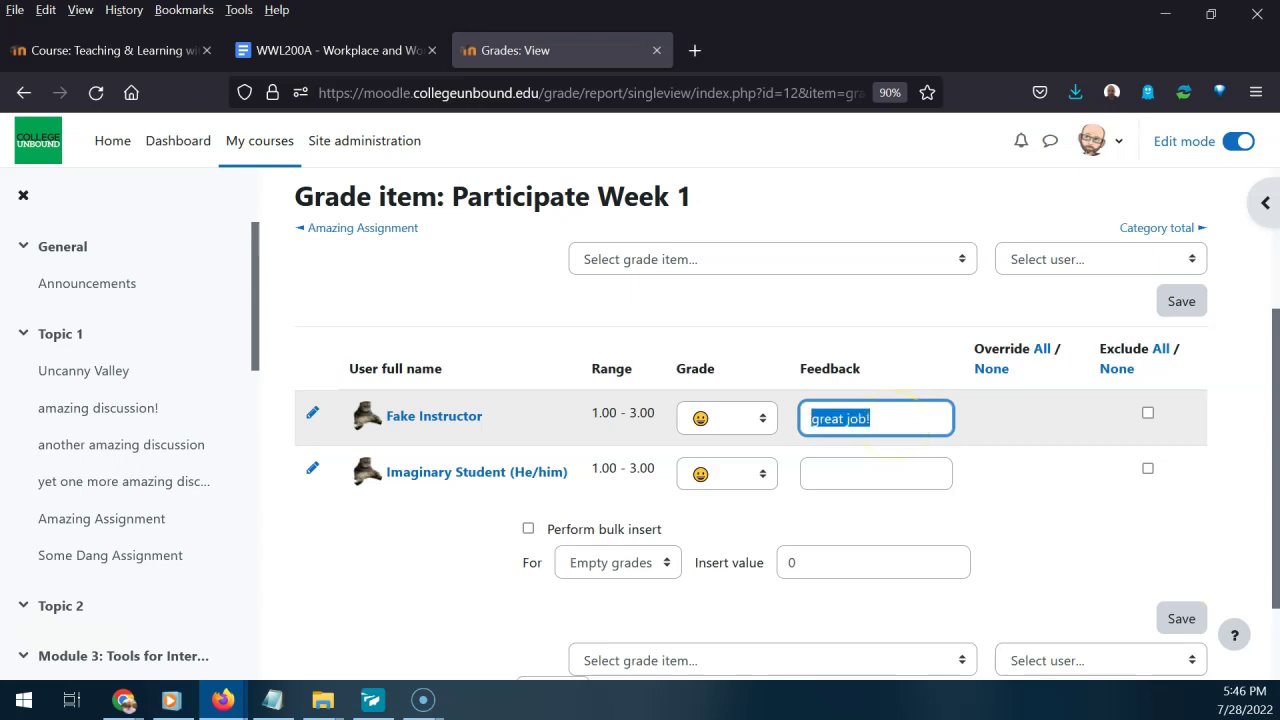
pyautogui.click(886, 471)
pyautogui.hotkey('ctrl', 'v')
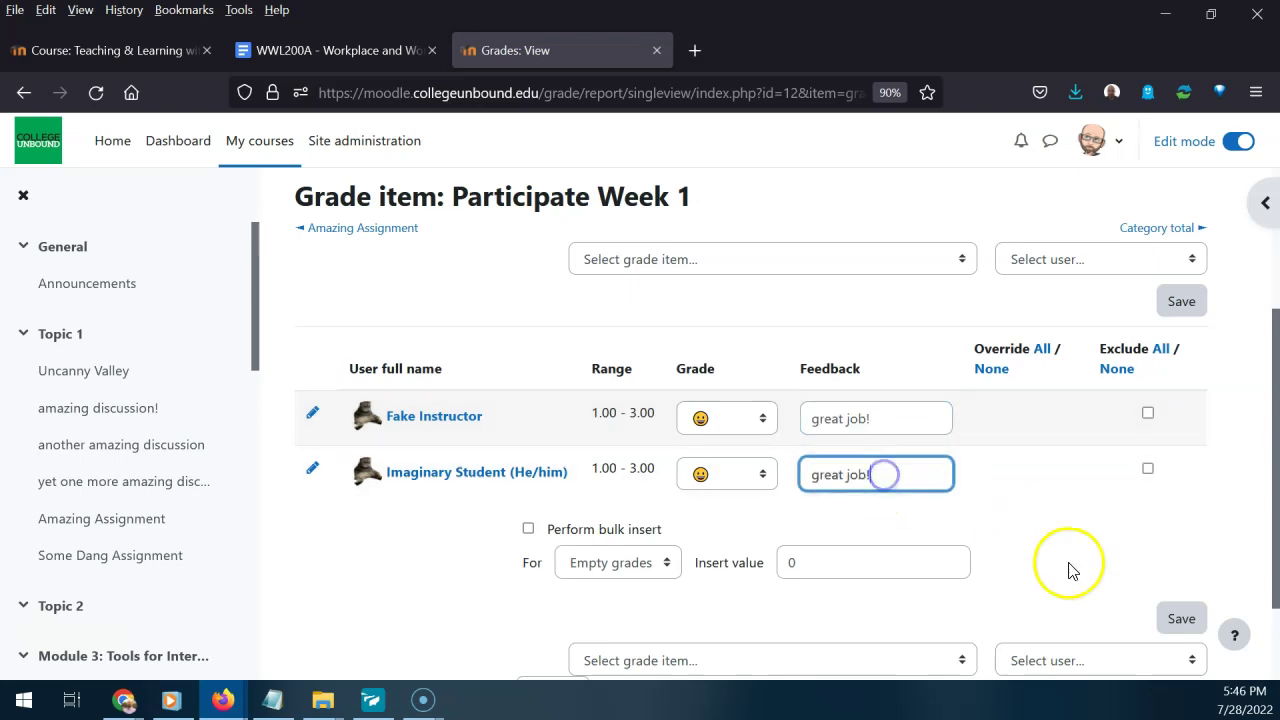
pyautogui.click(1180, 620)
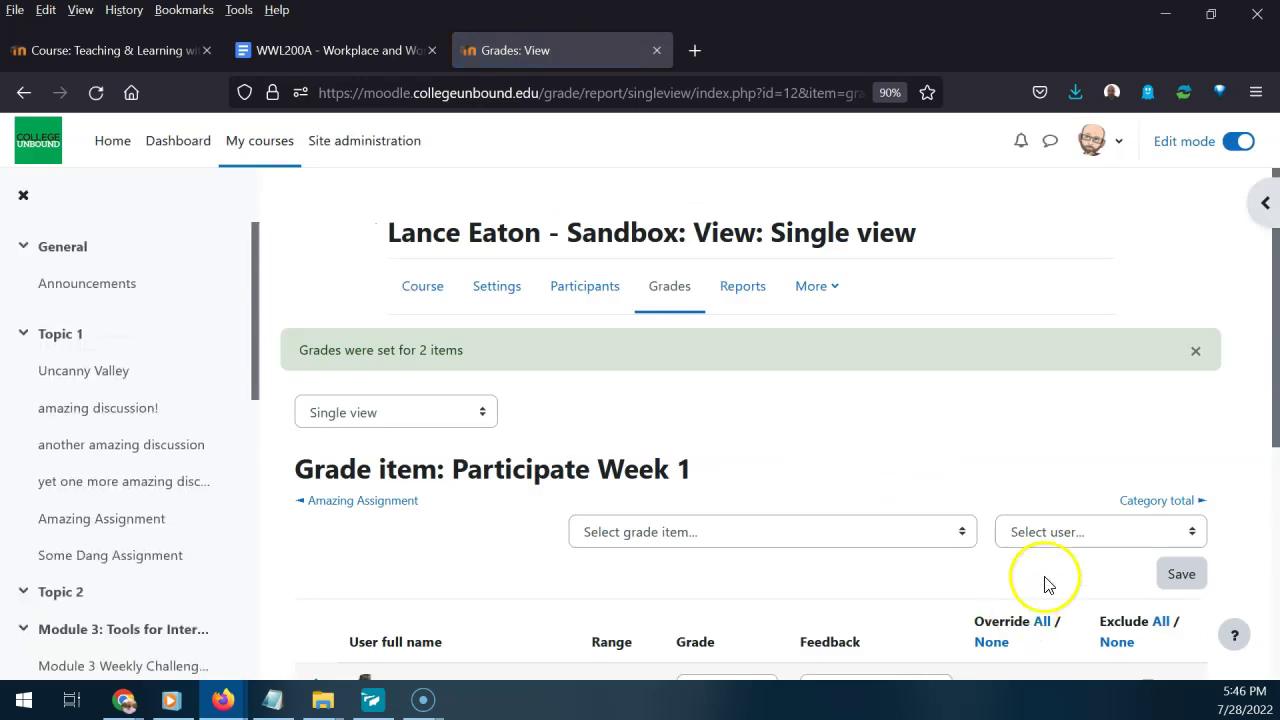
# Open the Grader report and check both participants' grades in the Participate Week 1 column.
pyautogui.scroll(-2, 728, 443)
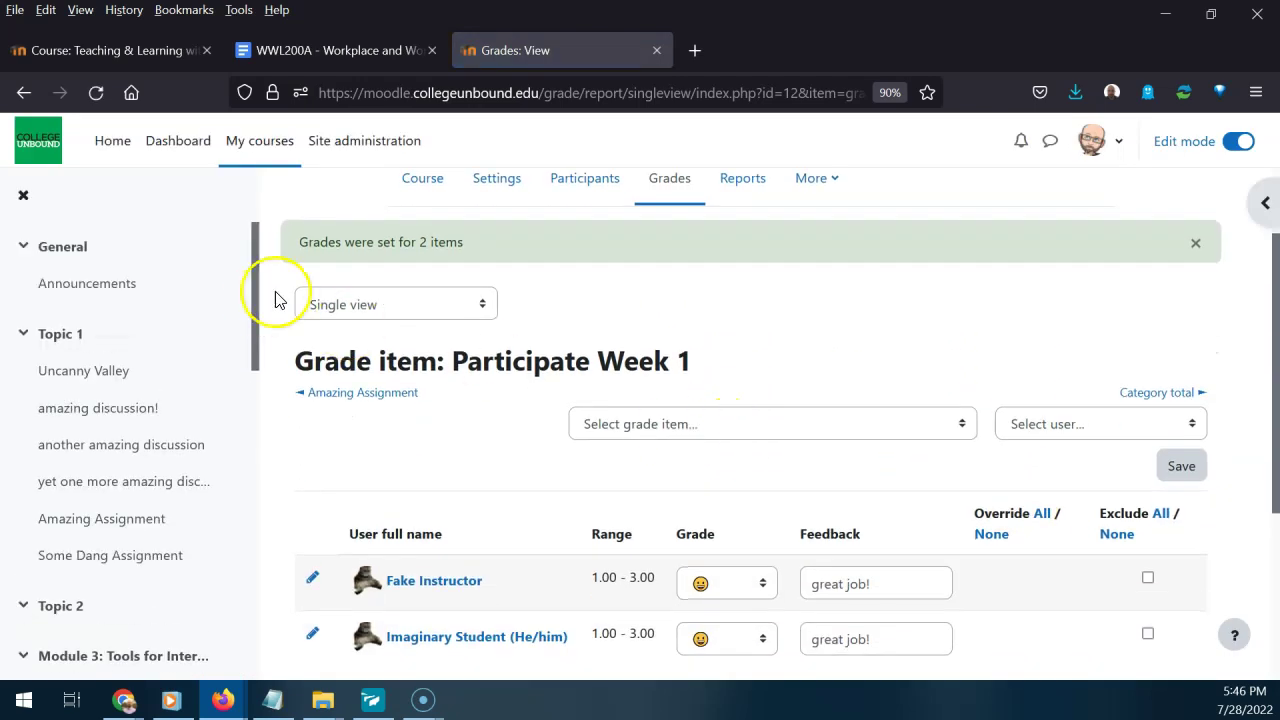
pyautogui.click(338, 304)
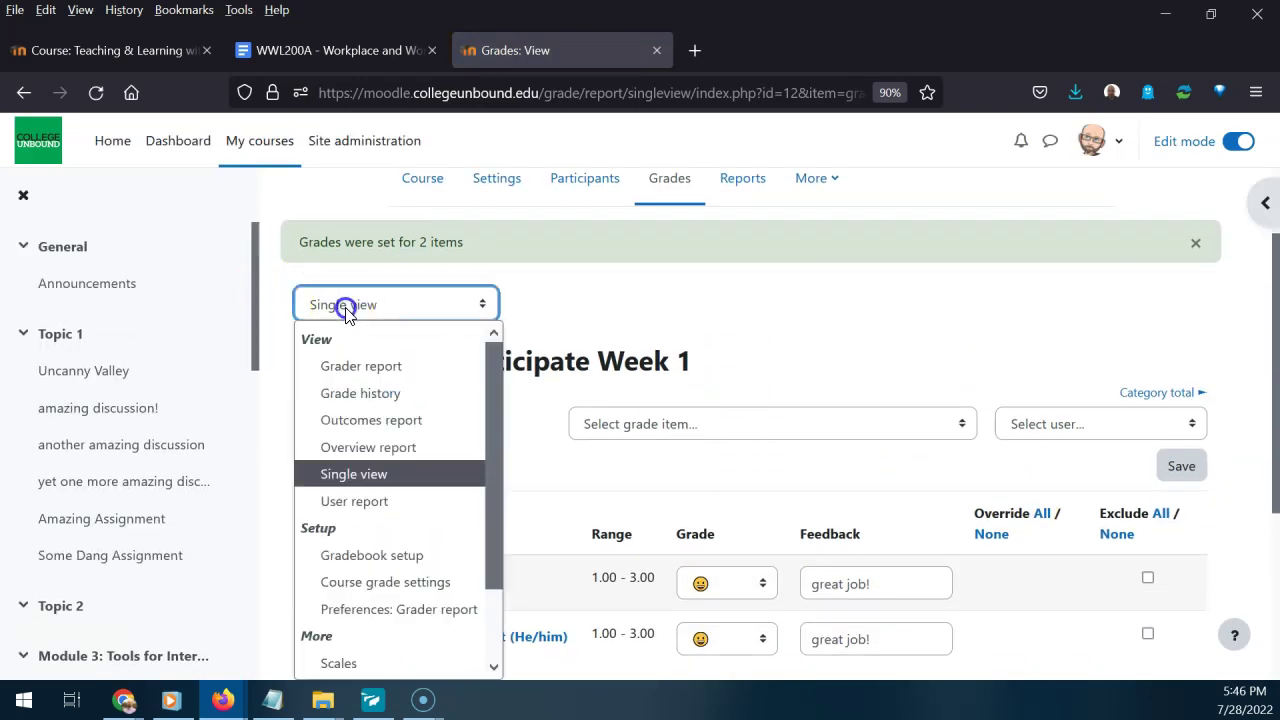
pyautogui.click(373, 370)
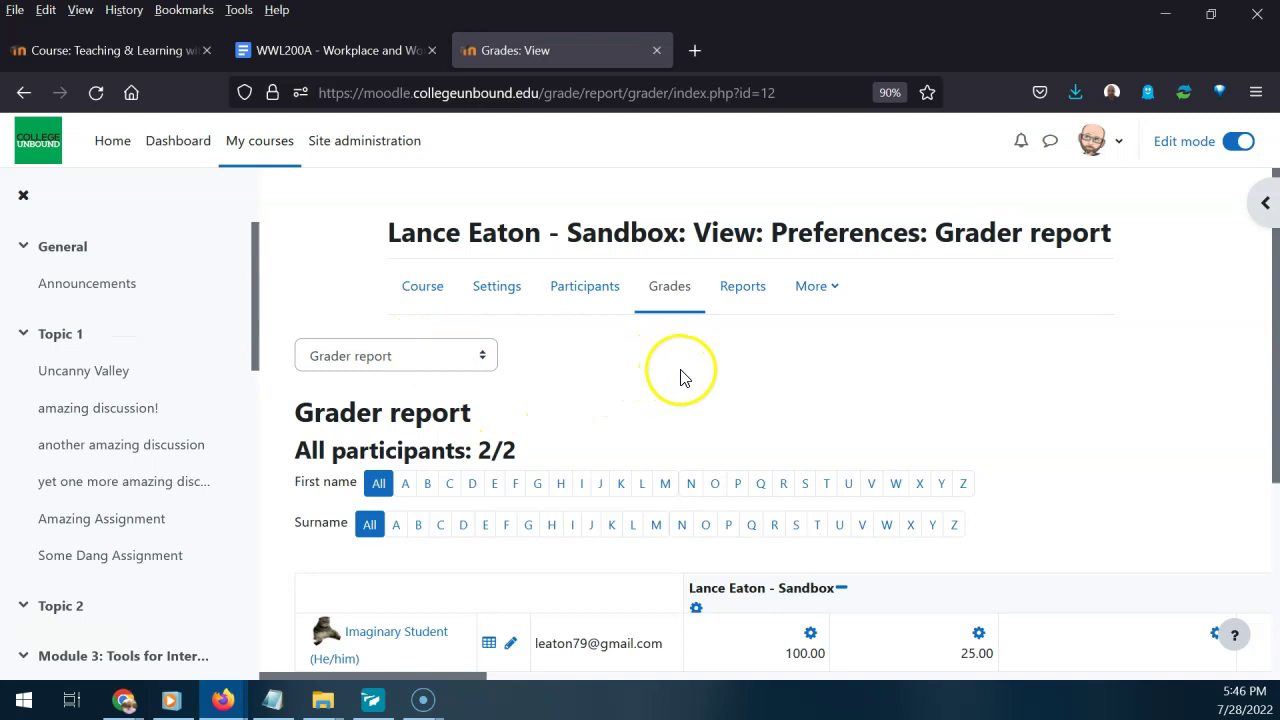
pyautogui.scroll(-2, 586, 429)
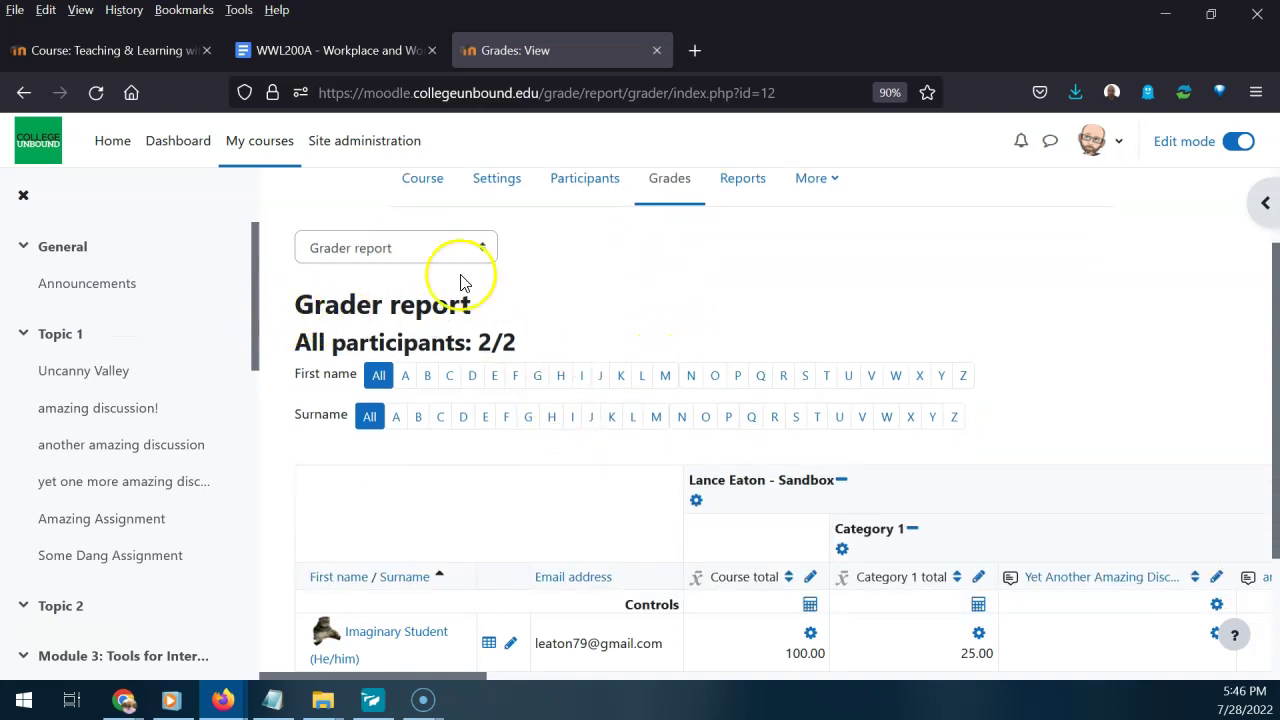
pyautogui.scroll(-2, 543, 331)
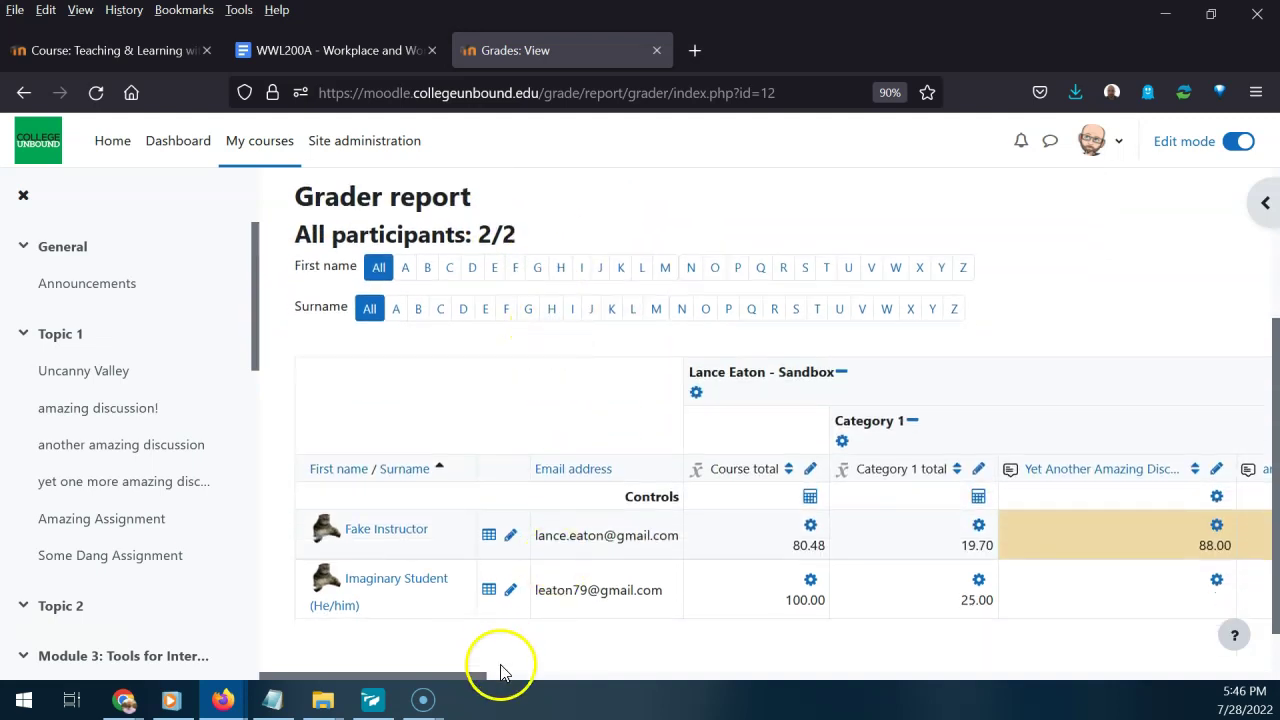
pyautogui.moveTo(471, 678); pyautogui.dragTo(484, 678)
pyautogui.moveTo(535, 675); pyautogui.dragTo(776, 675)
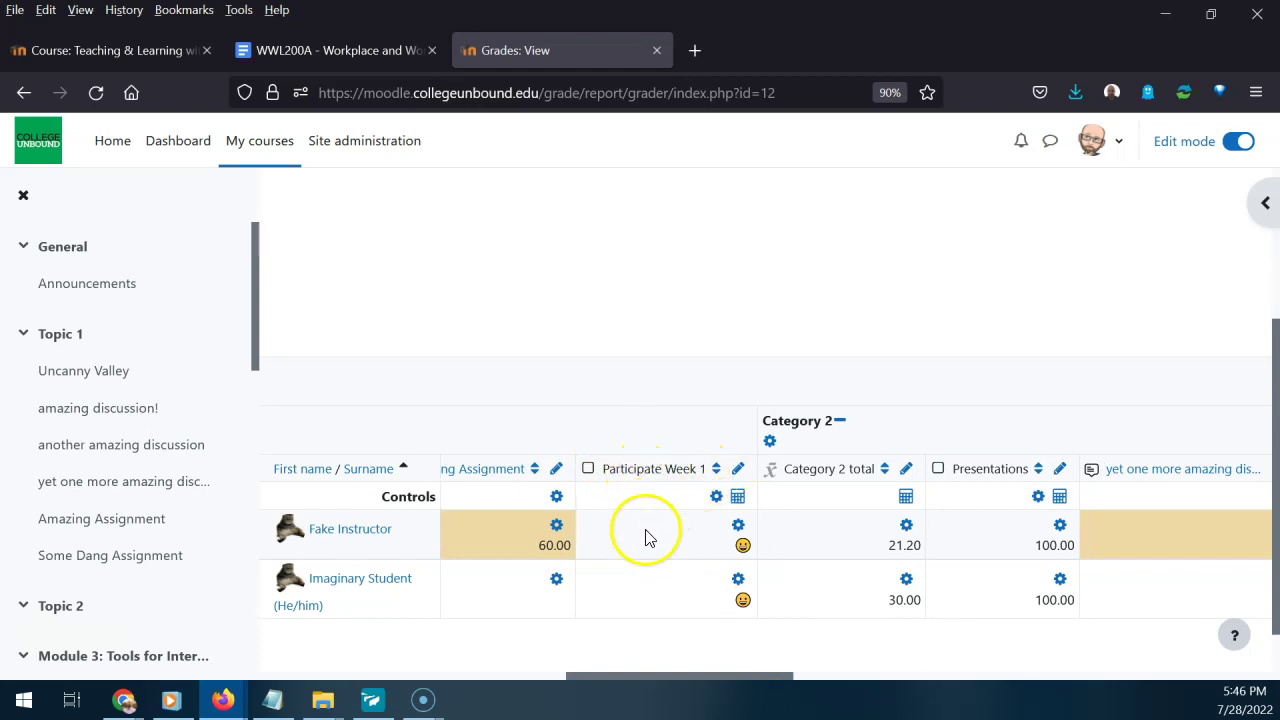
# Open the Participate Week 1 single view from the Grader report and review its grades and feedback.
pyautogui.click(739, 471)
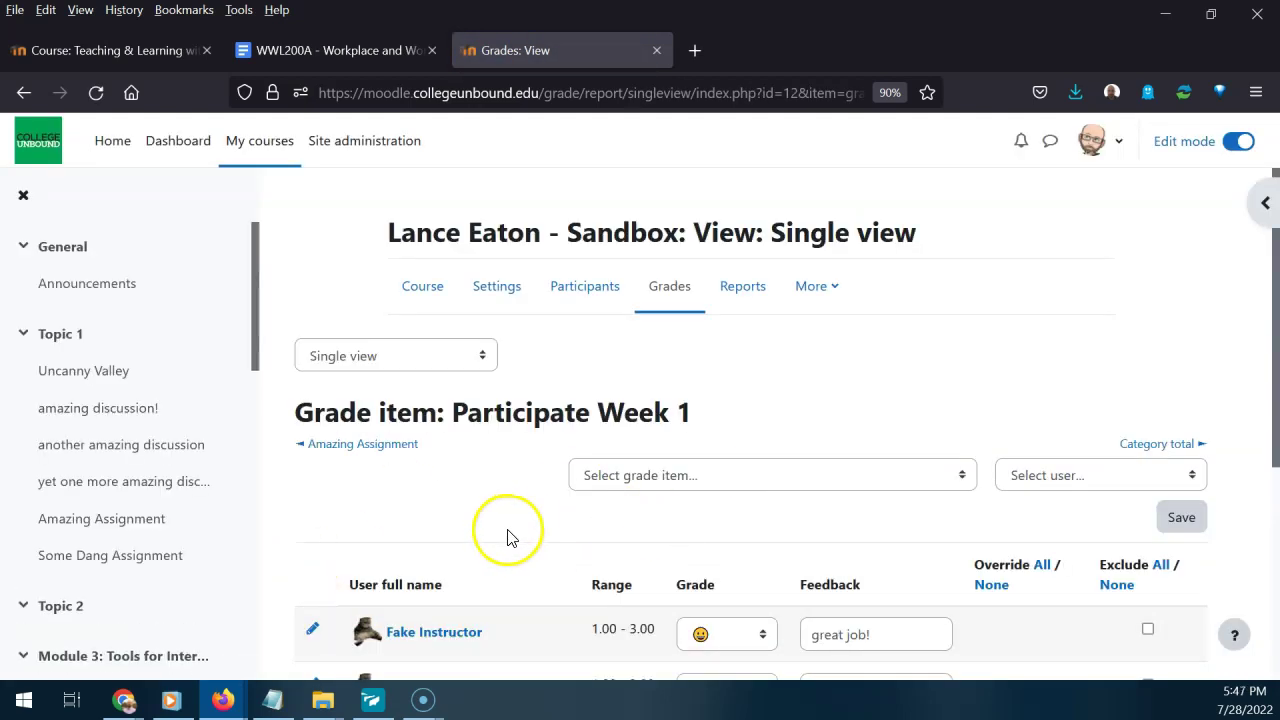
pyautogui.scroll(-2, 545, 530)
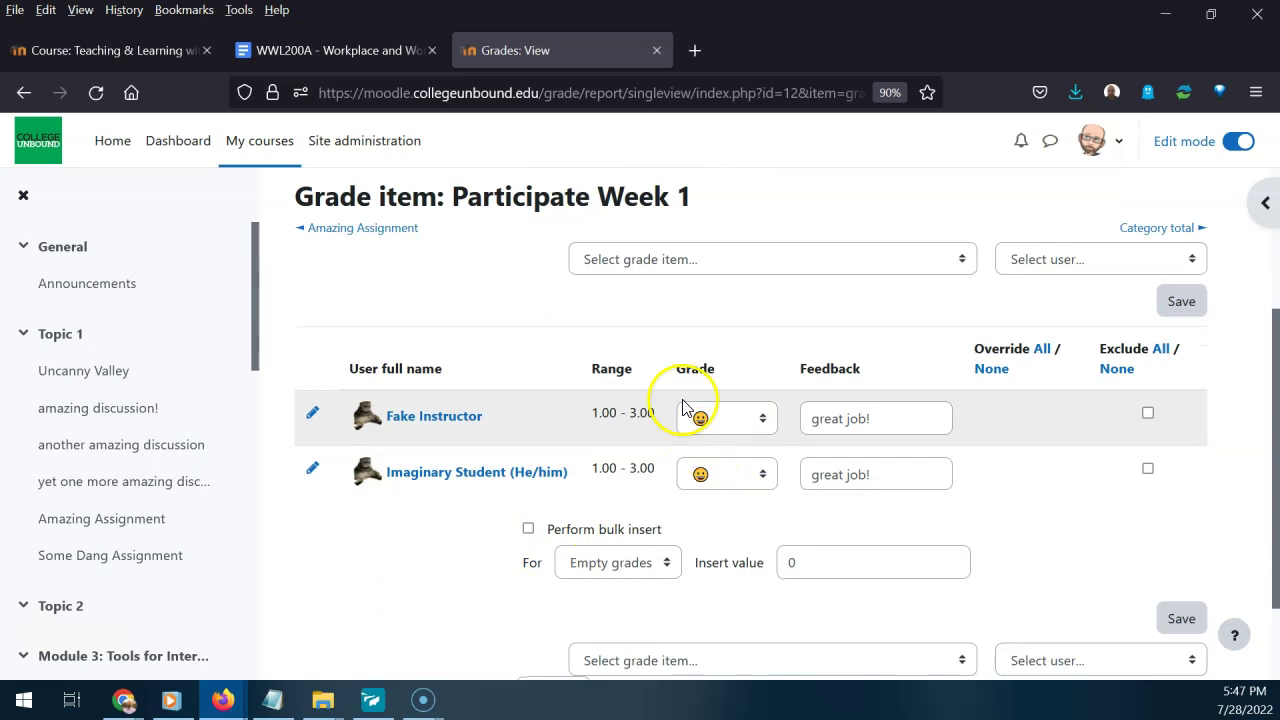
pyautogui.scroll(2, 683, 462)
pyautogui.scroll(-2, 680, 540)
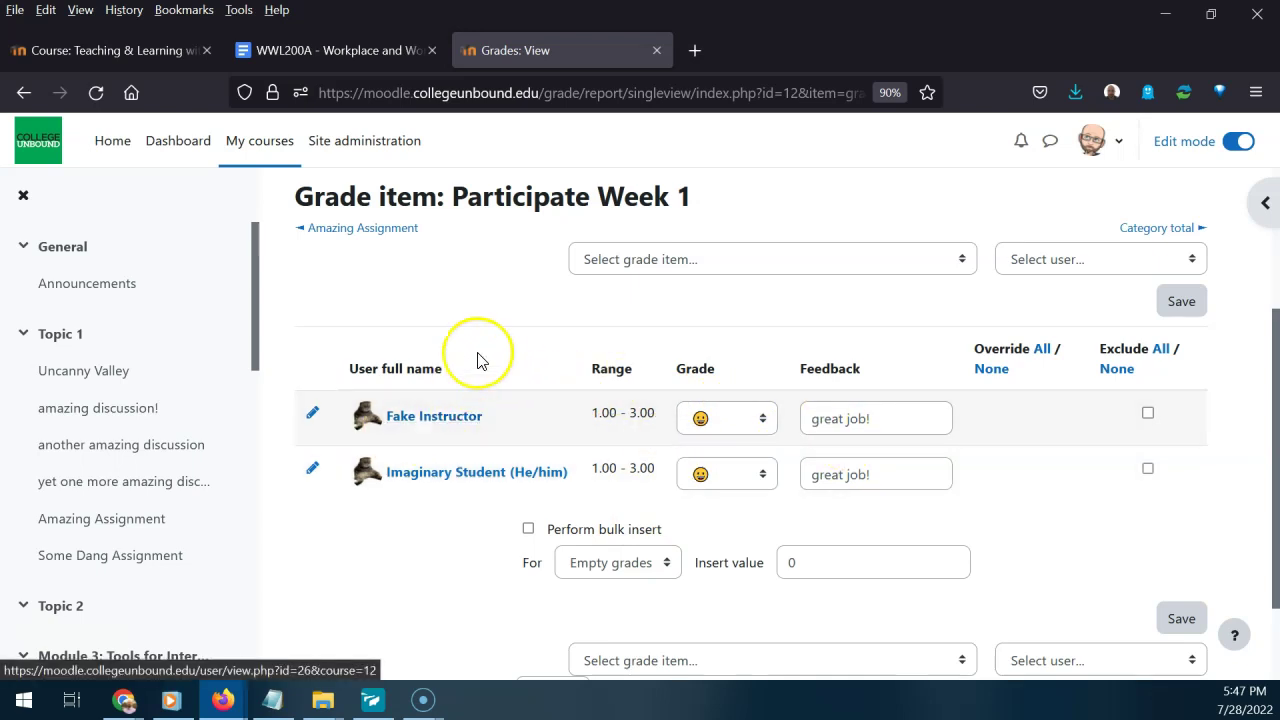
pyautogui.scroll(2, 478, 358)
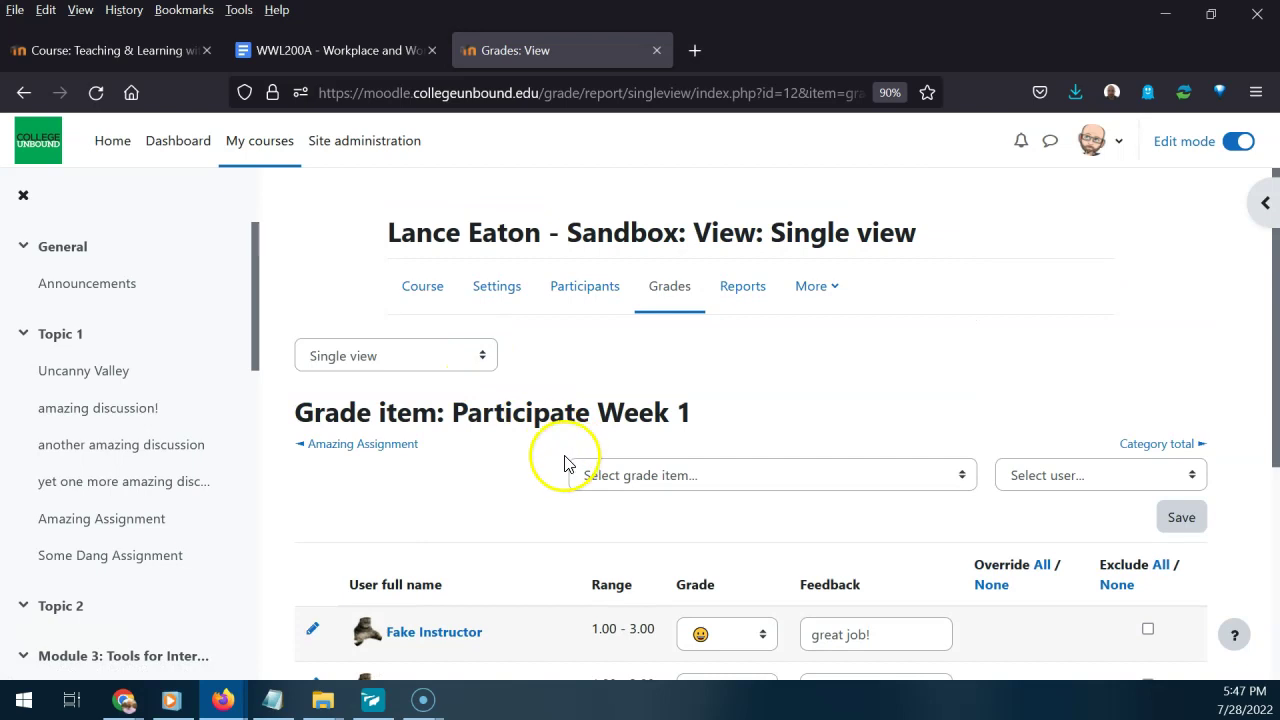
pyautogui.scroll(-1, 752, 560)
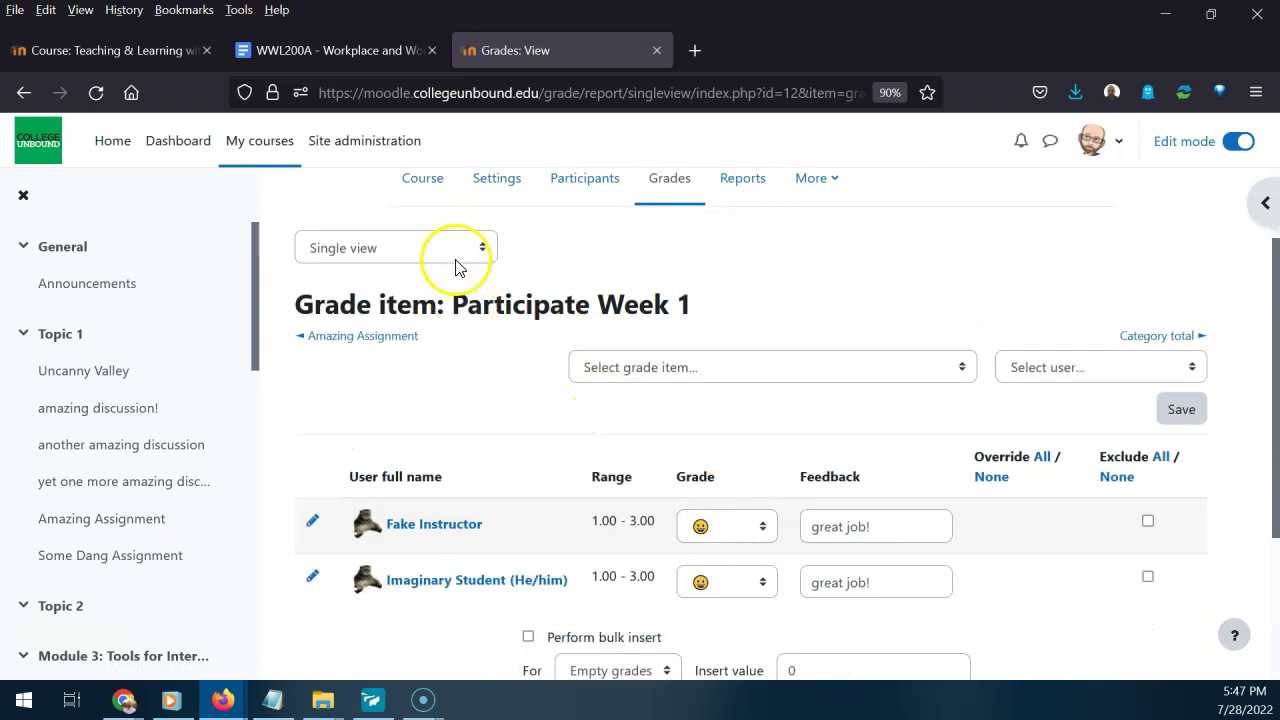
# Open the User report and display it for the fake instructor account.
pyautogui.click(447, 247)
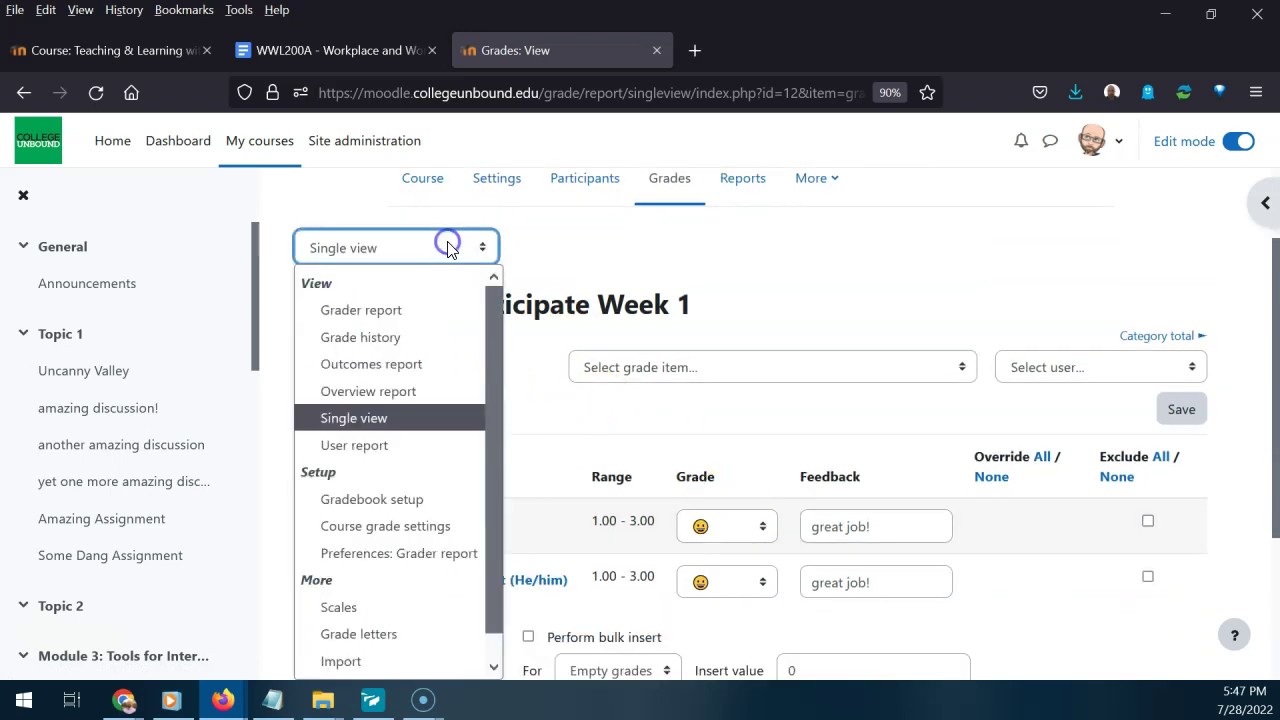
pyautogui.click(352, 444)
pyautogui.scroll(-2, 920, 457)
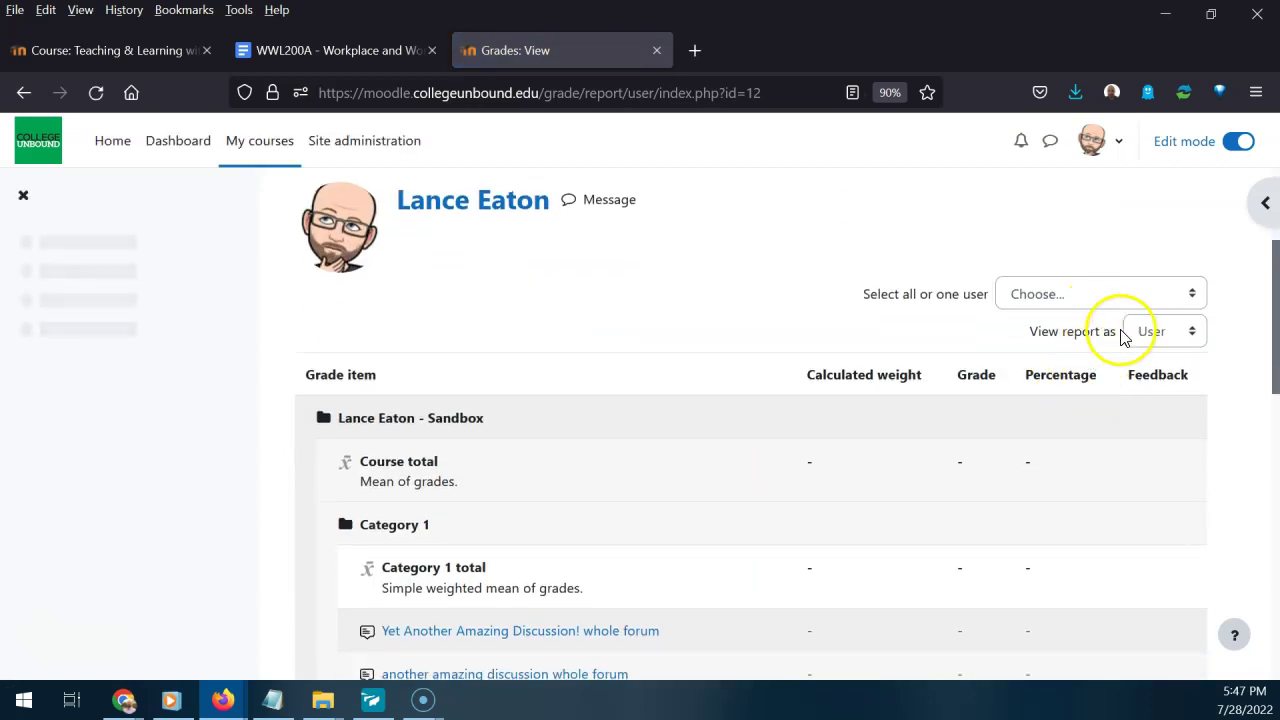
pyautogui.click(1156, 338)
pyautogui.click(1121, 293)
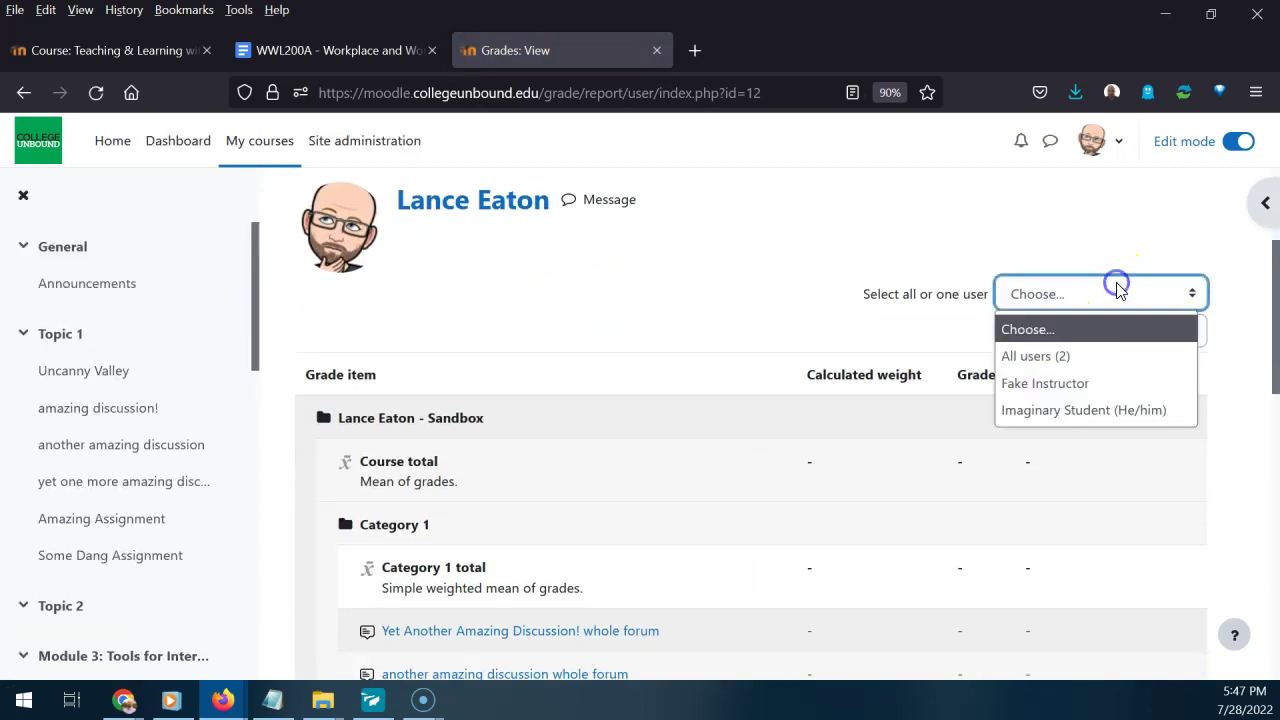
pyautogui.click(1075, 379)
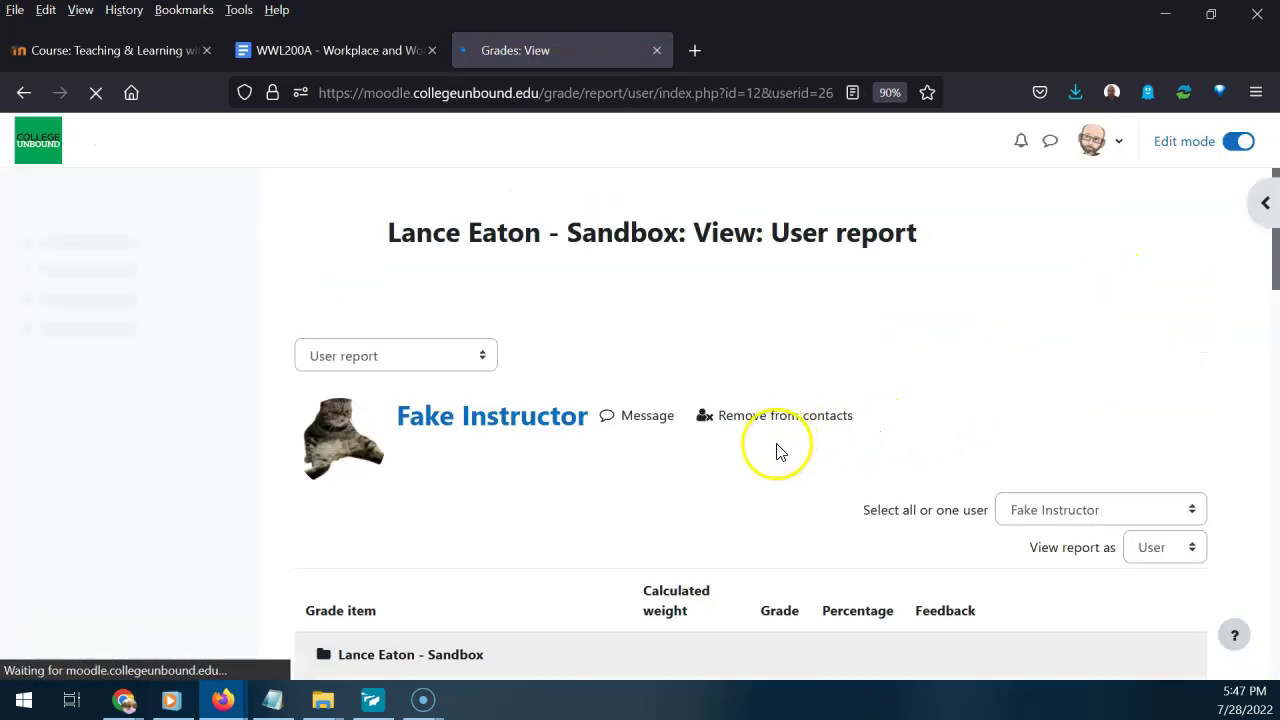
# Check the Participate Week 1 grade and its feedback in the fake instructor's User report.
pyautogui.scroll(-6, 777, 451)
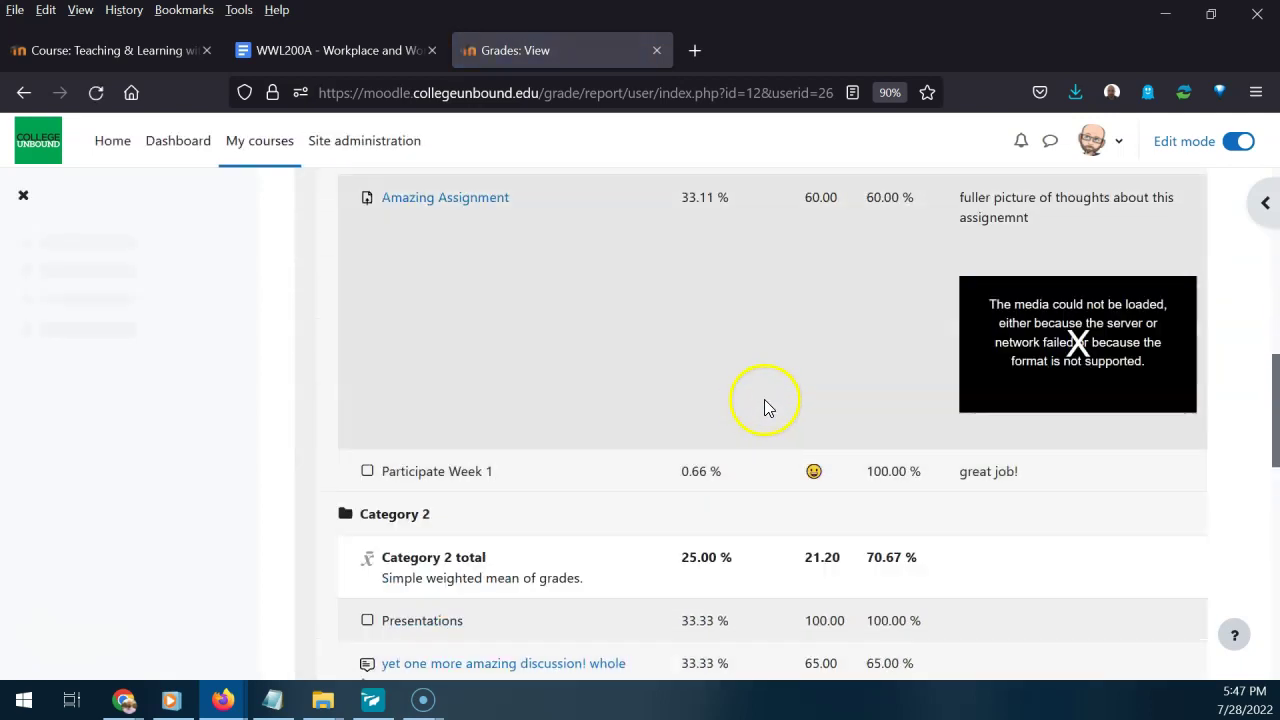
pyautogui.moveTo(1030, 486); pyautogui.dragTo(966, 484)
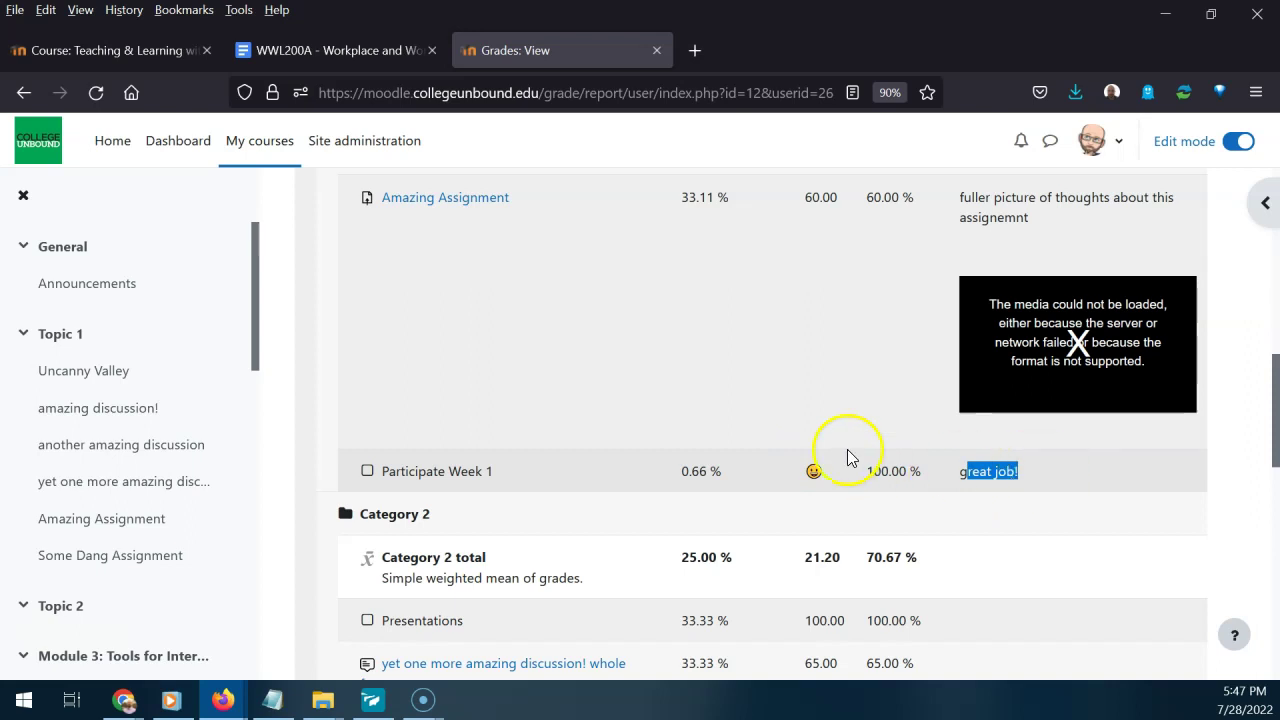
pyautogui.scroll(10, 595, 509)
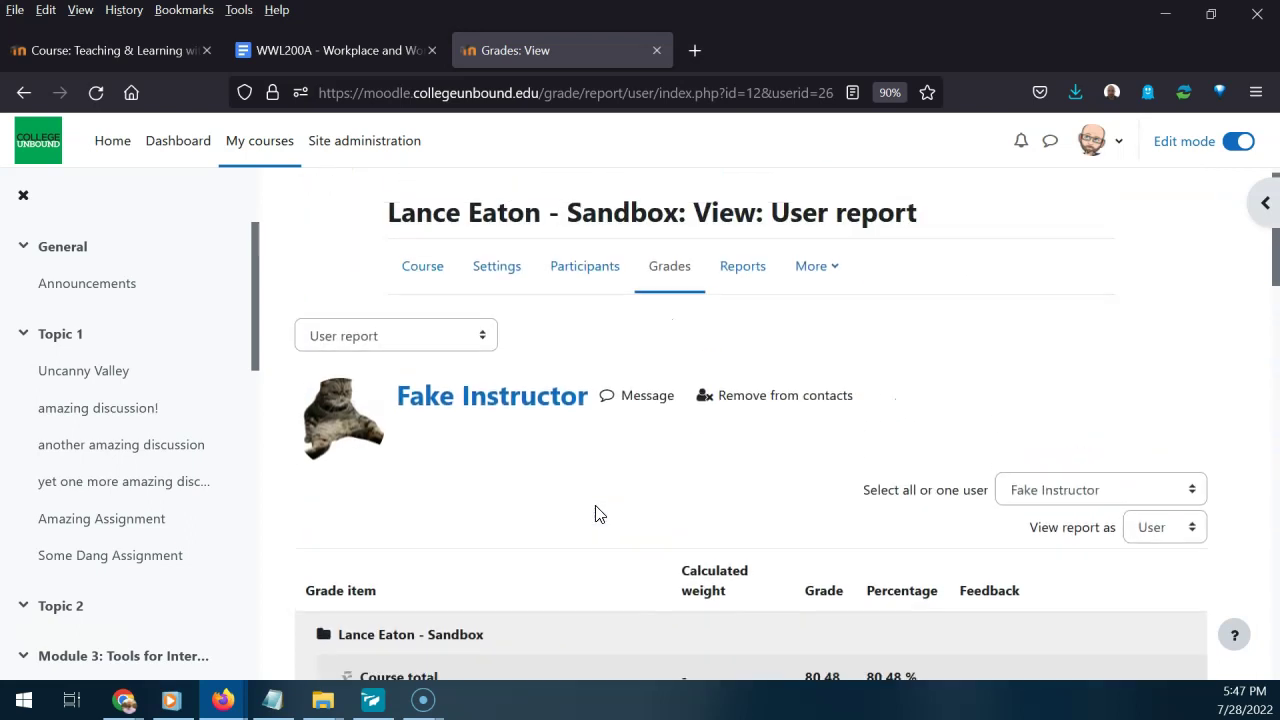
# Return to the course's main grades page and switch from the User report to the Grader report.
pyautogui.click(668, 290)
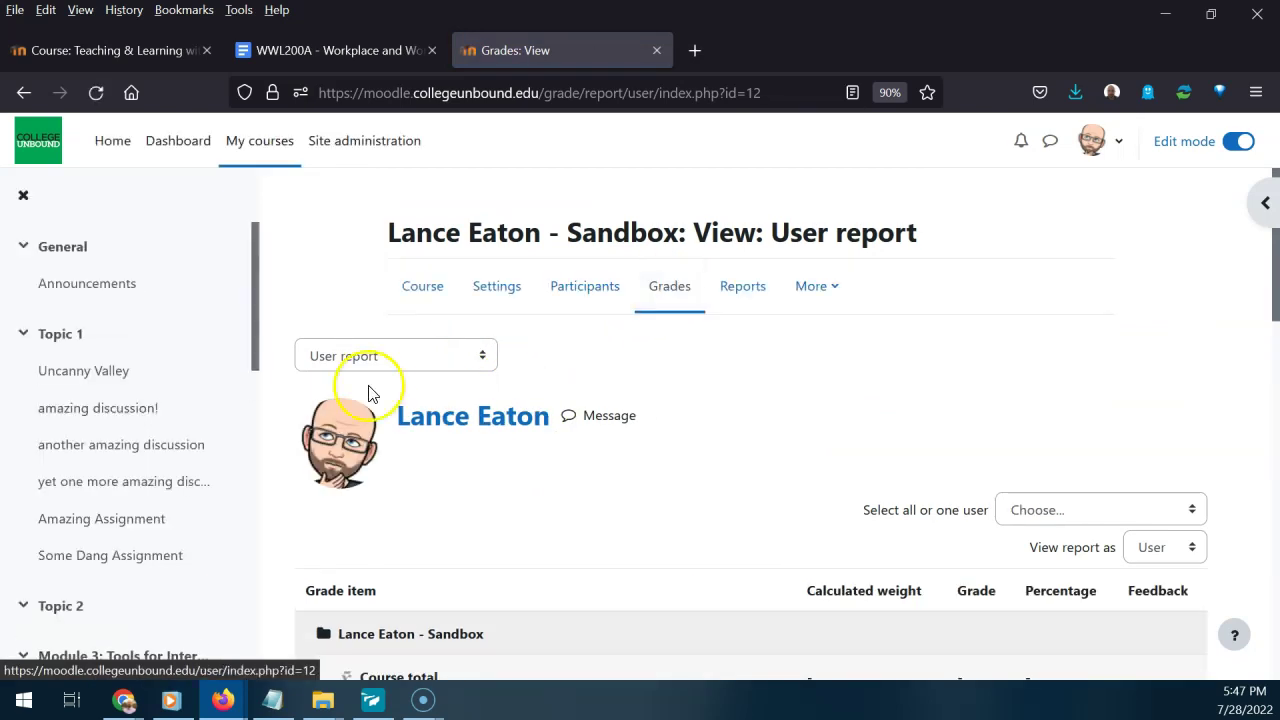
pyautogui.click(388, 358)
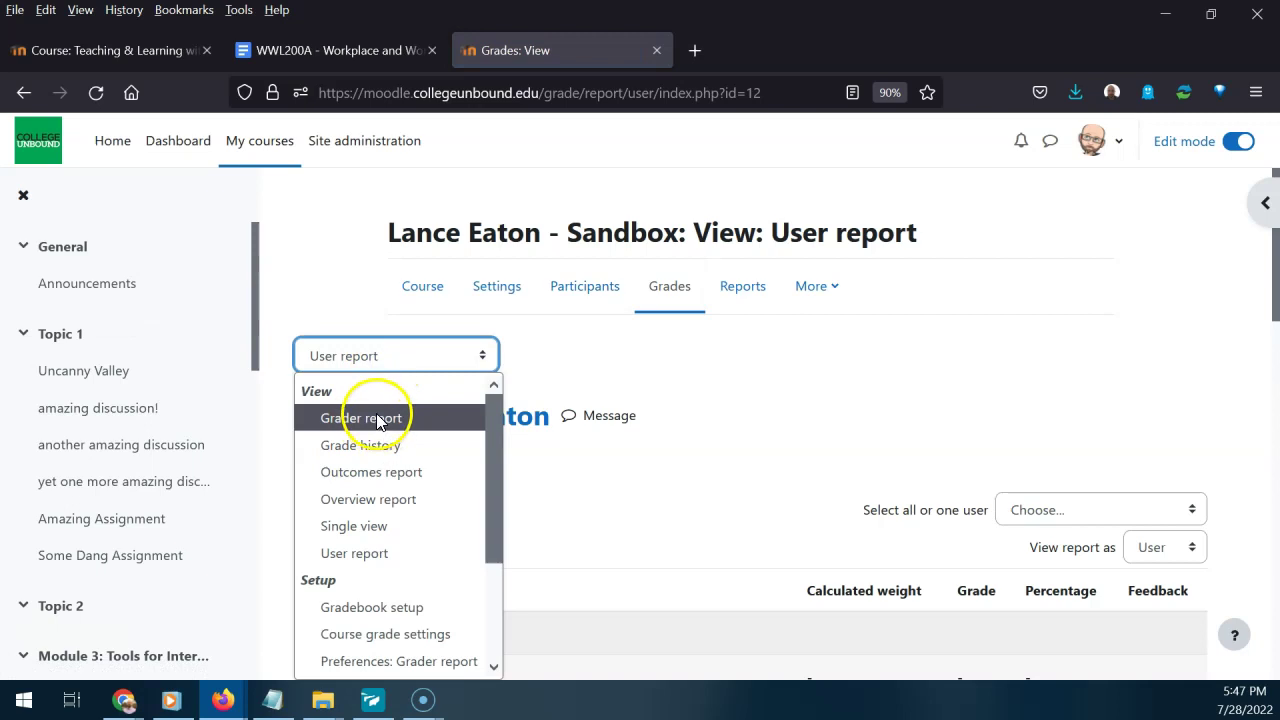
pyautogui.click(737, 368)
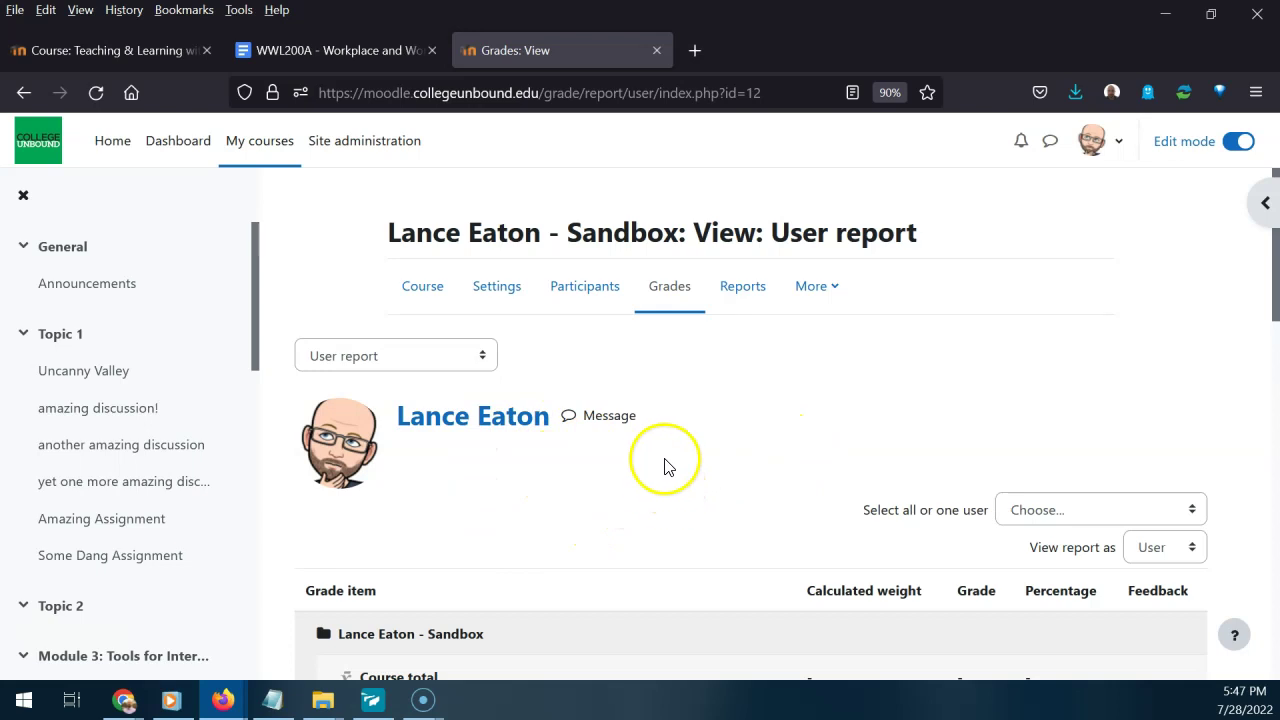
pyautogui.click(430, 360)
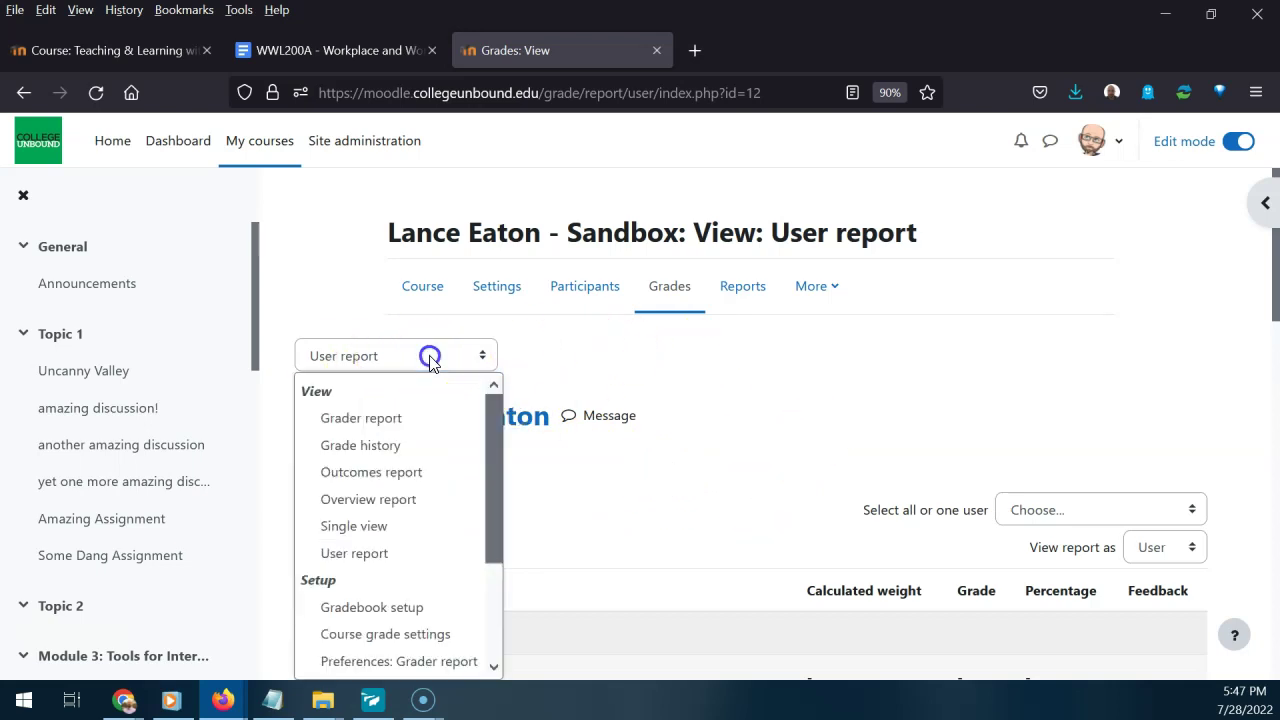
pyautogui.click(388, 421)
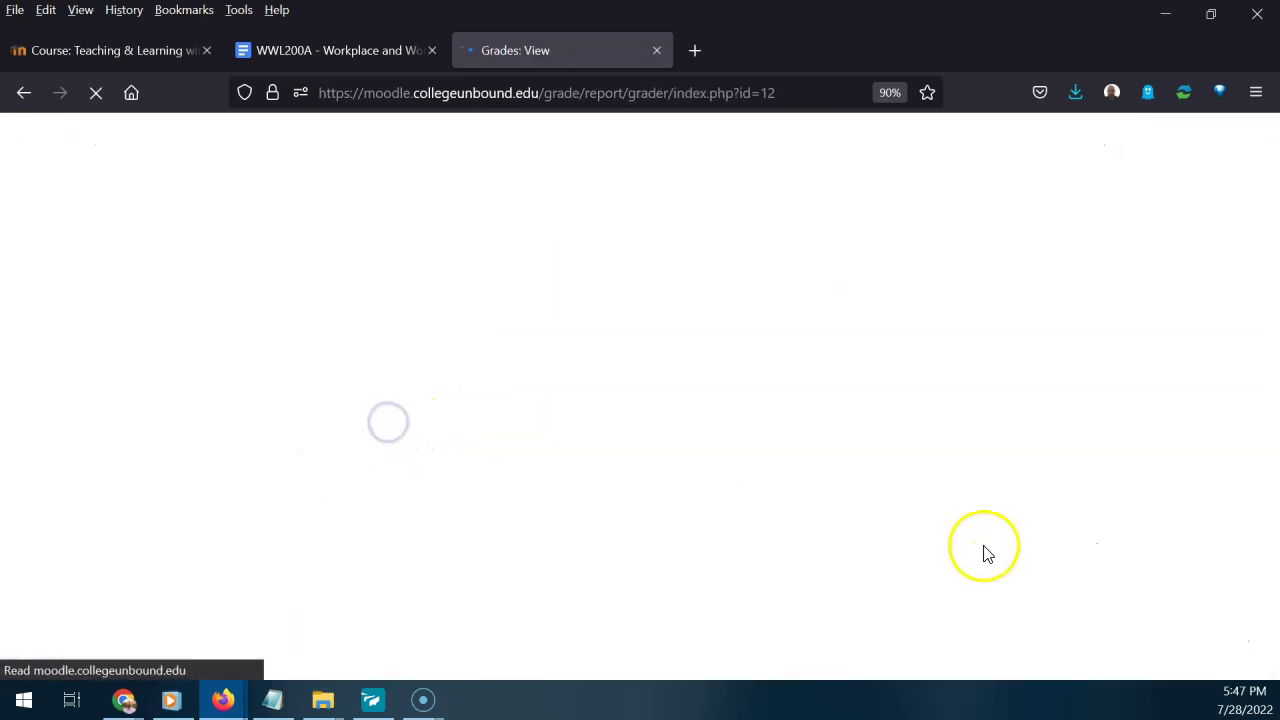
pyautogui.scroll(-2, 754, 463)
pyautogui.scroll(3, 800, 500)
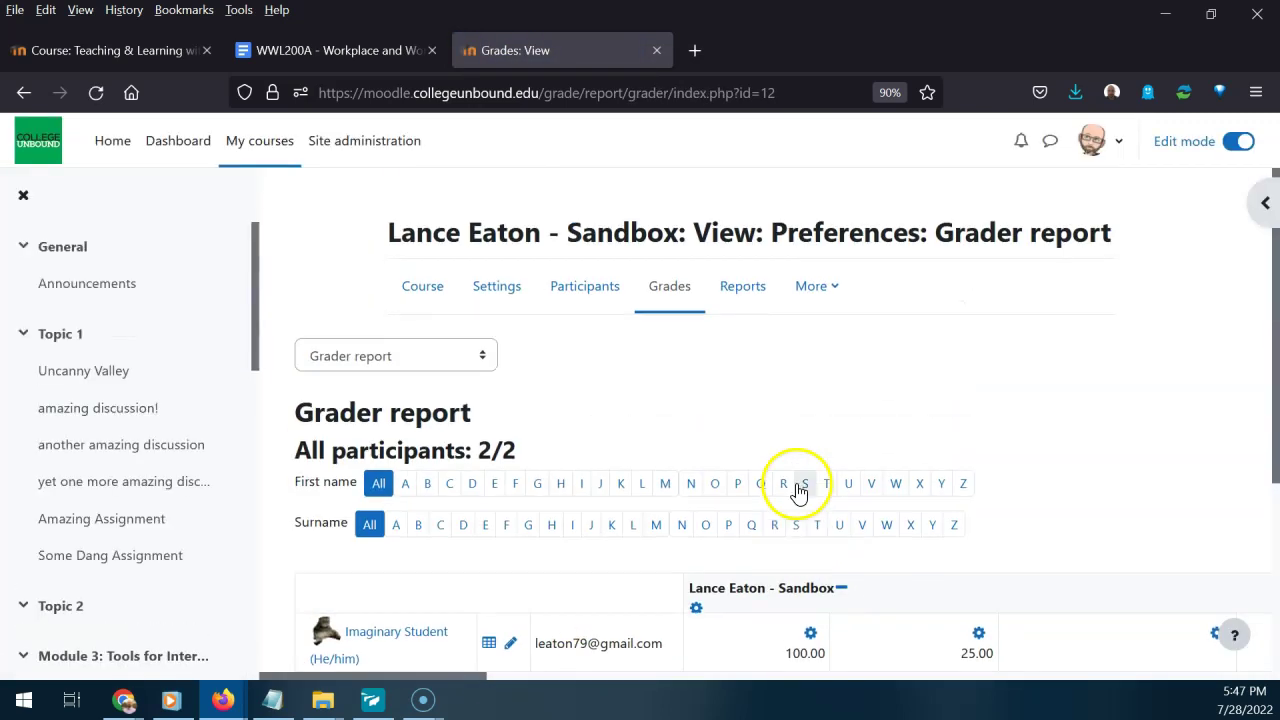
pyautogui.click(421, 352)
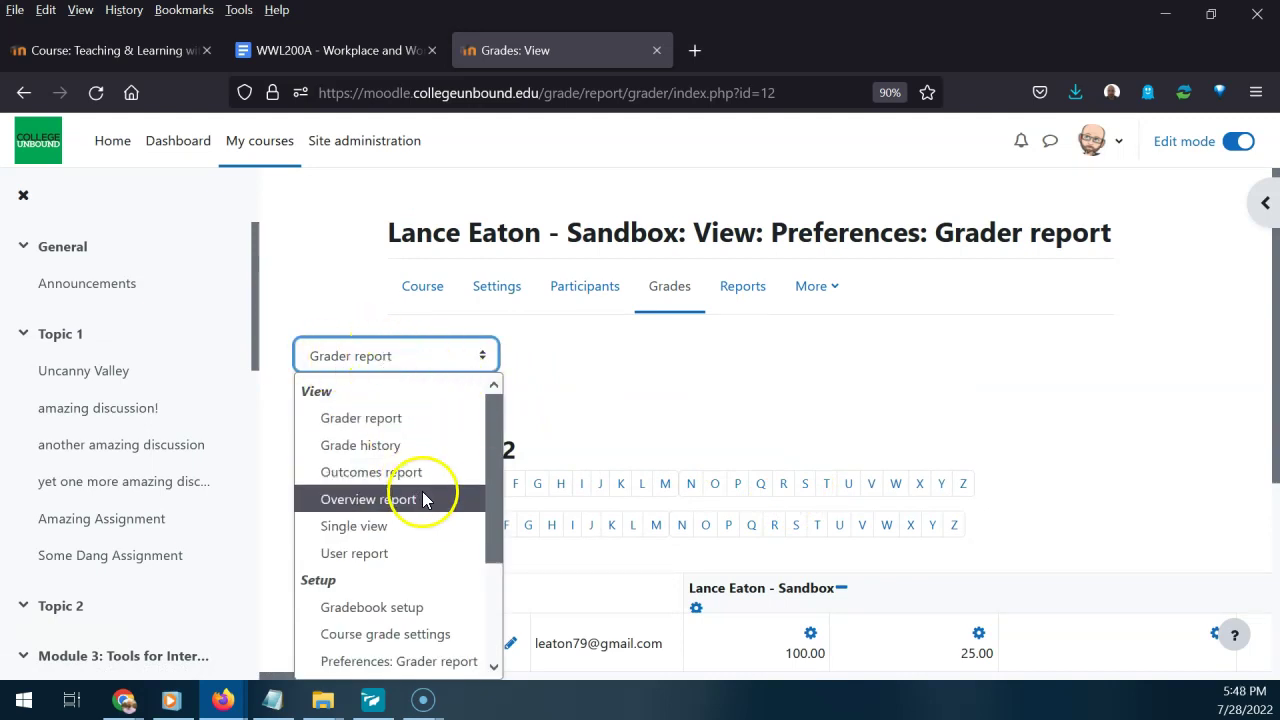
pyautogui.scroll(-3, 428, 502)
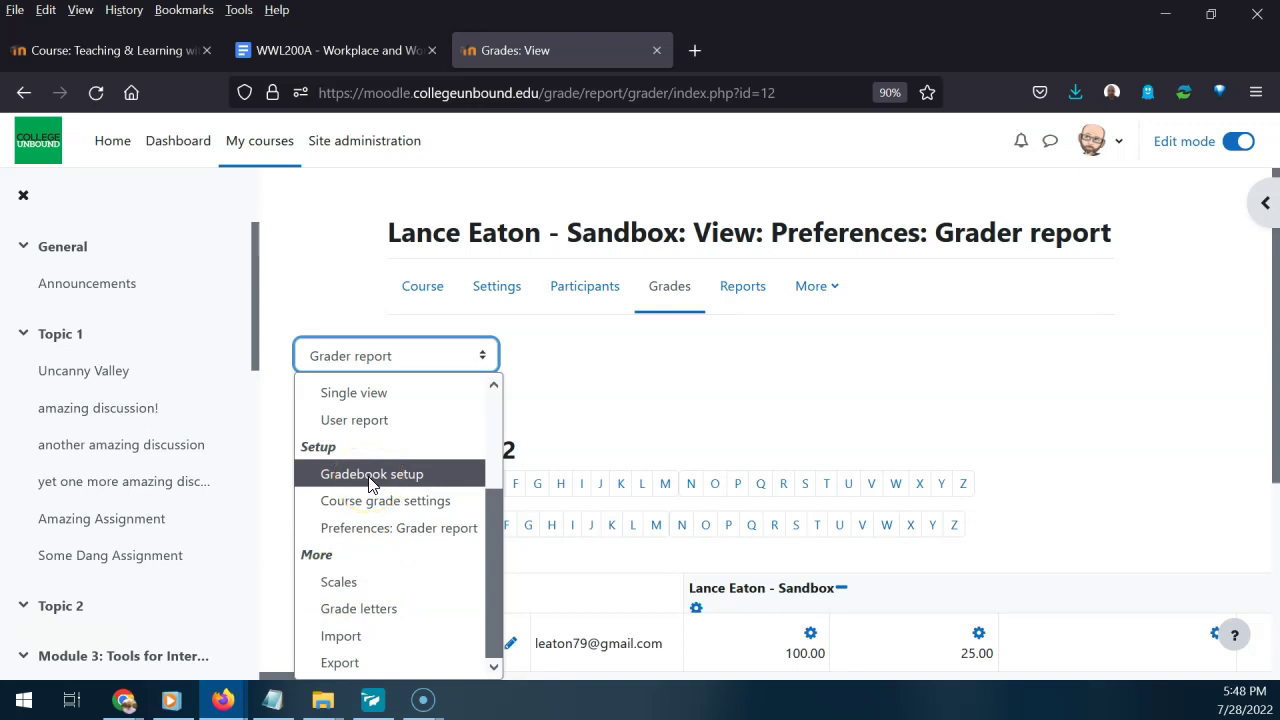
pyautogui.scroll(3, 370, 480)
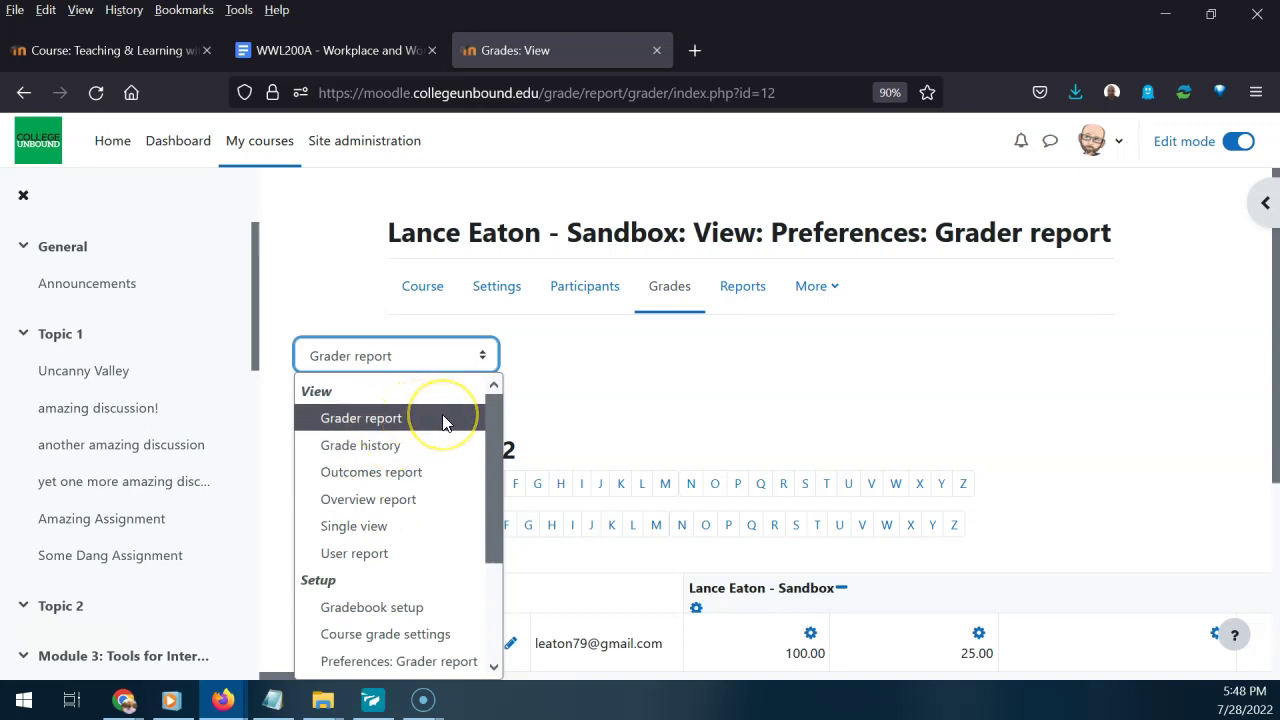
pyautogui.click(688, 404)
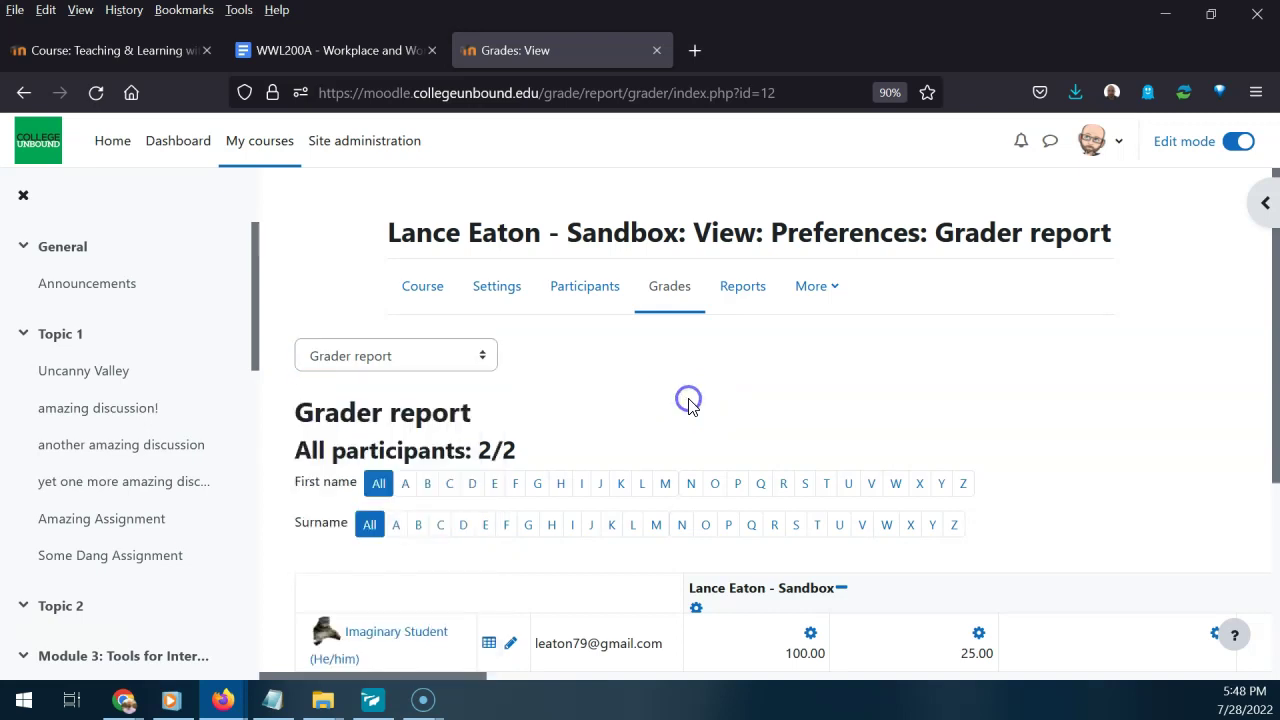